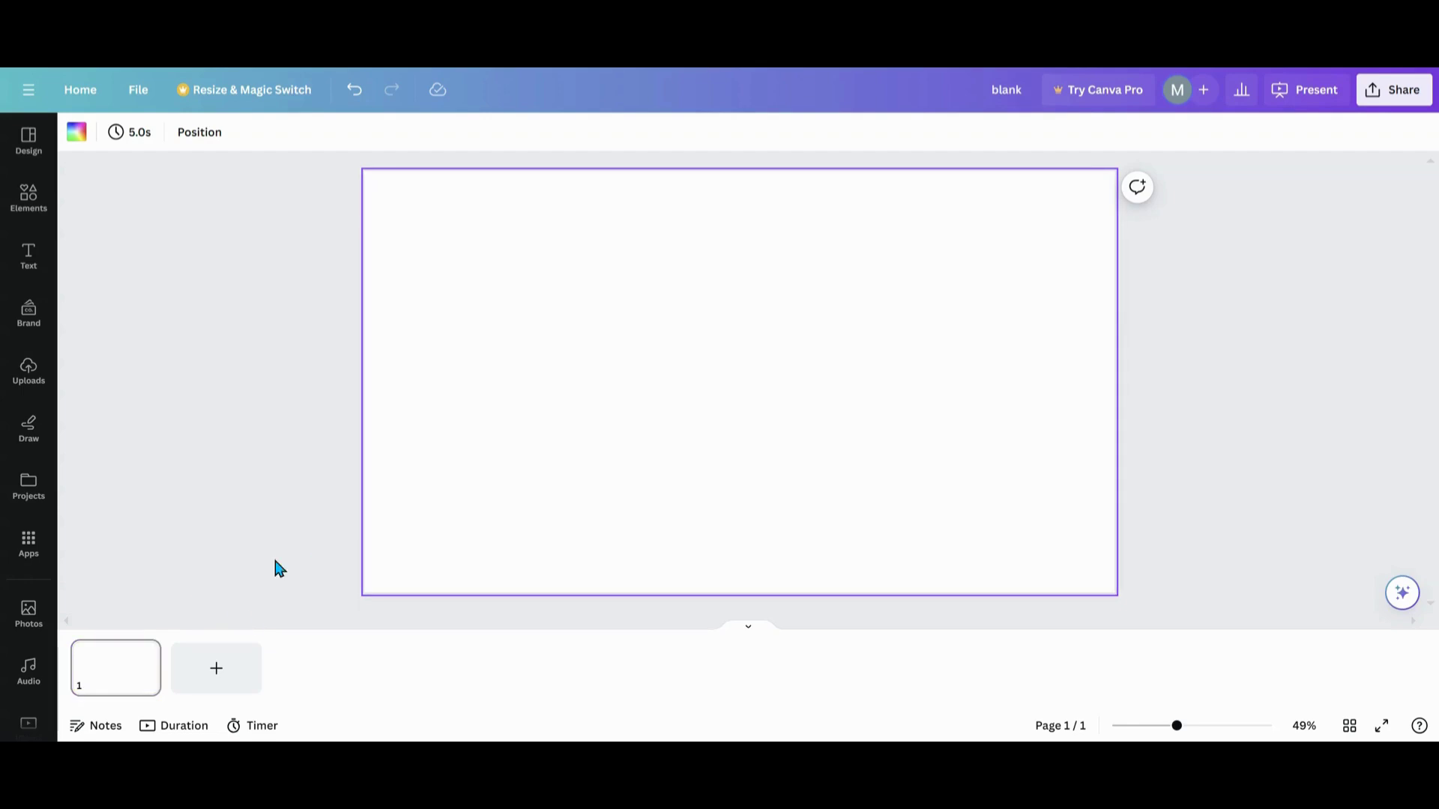
- Add a second page and apply the "The Ultimate Beauty Cheat Sheet" cover layout from the Cream and Pink Simple Beauty template to page 1
left_click(215, 687)
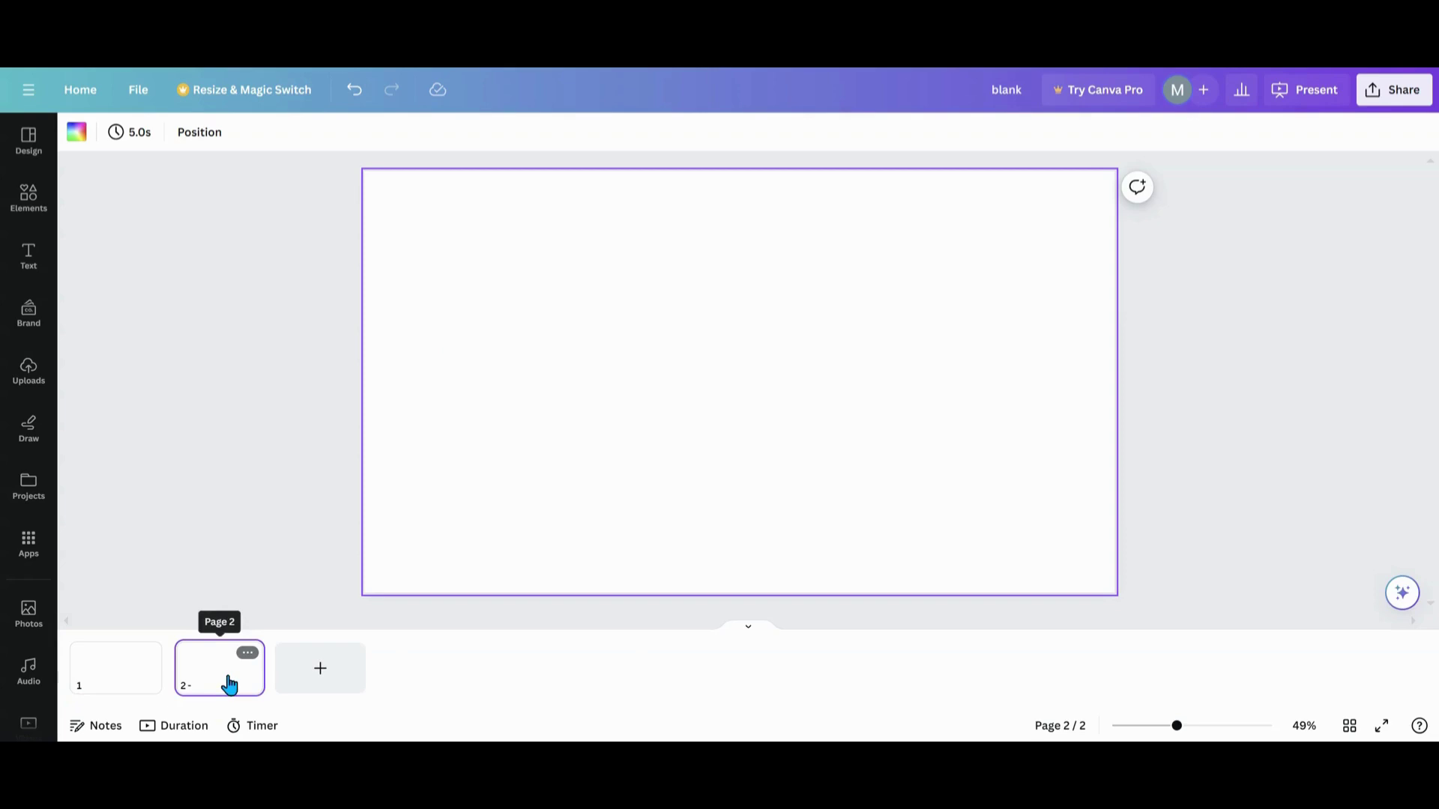
left_click(138, 679)
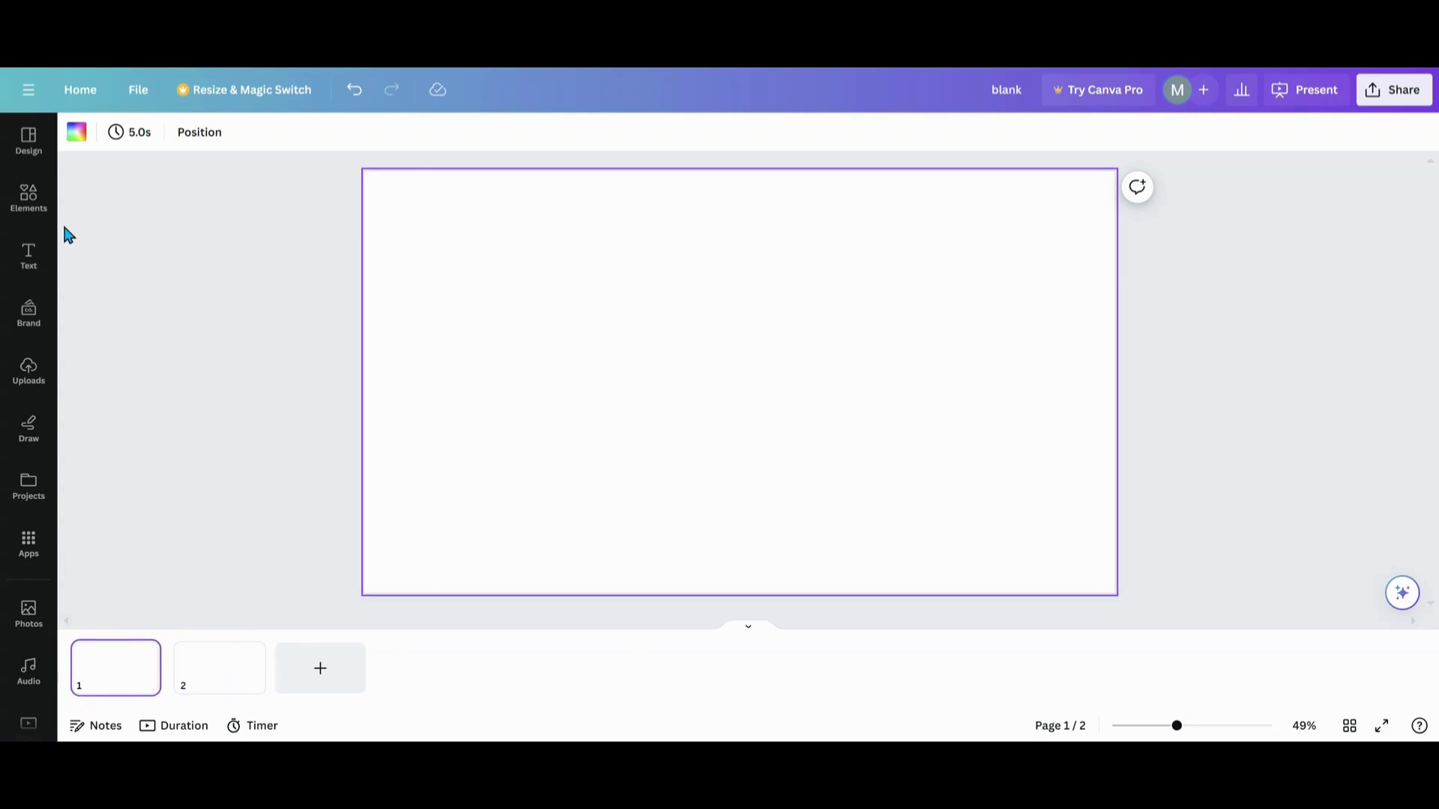
left_click(29, 142)
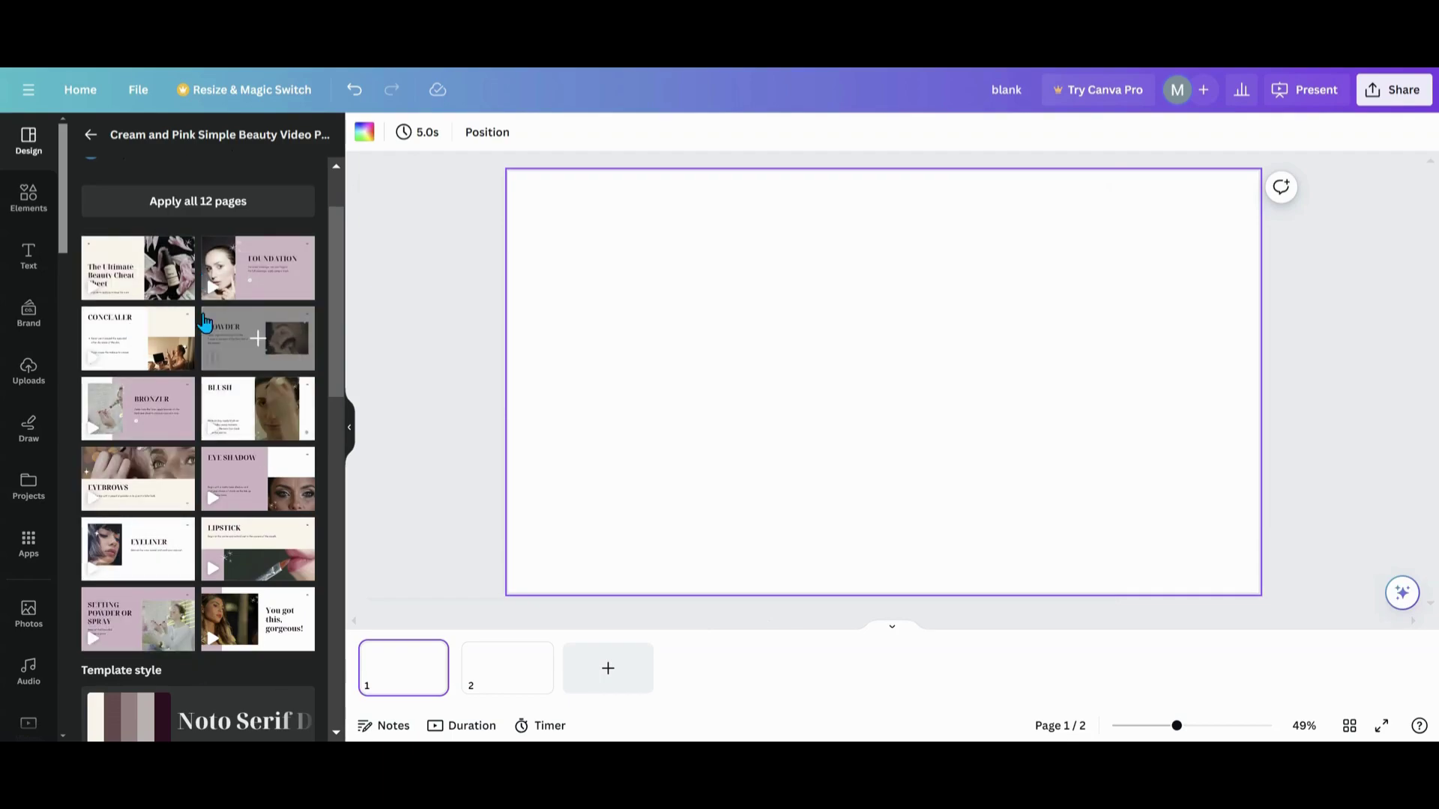
left_click(130, 289)
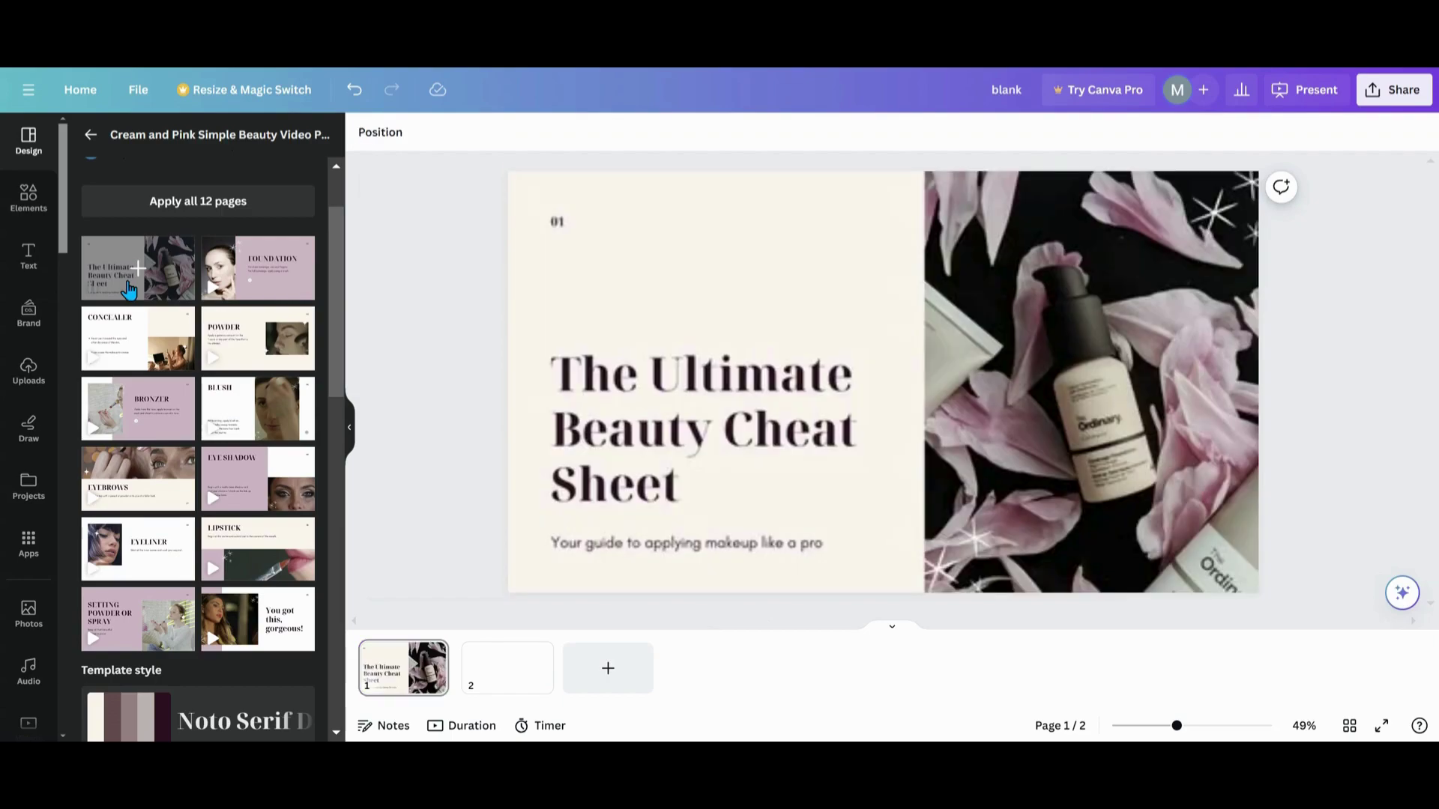
- Delete the page number 01, the sparkle graphics and the product photo from the cover page
left_click(562, 225)
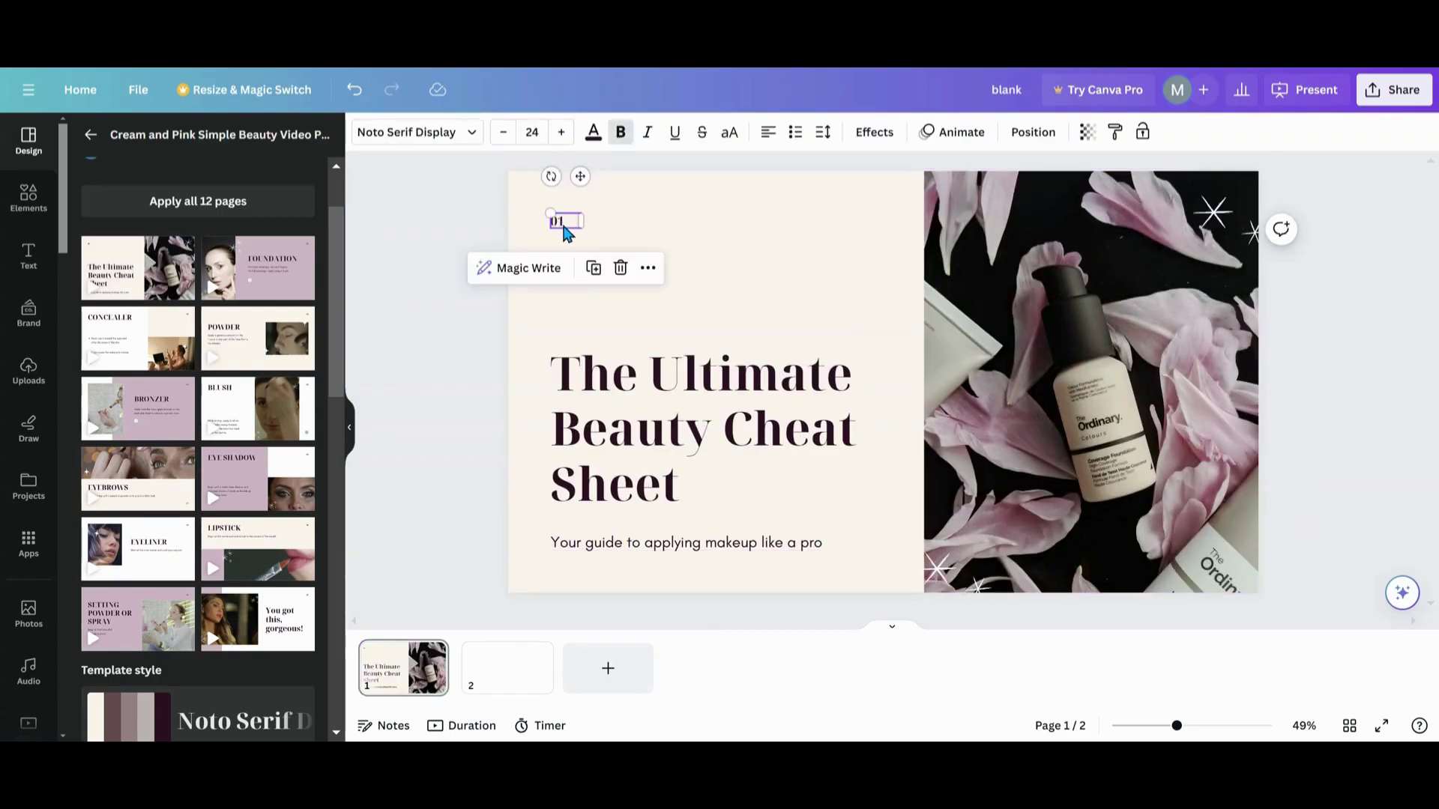
left_click(620, 268)
left_click(1215, 229)
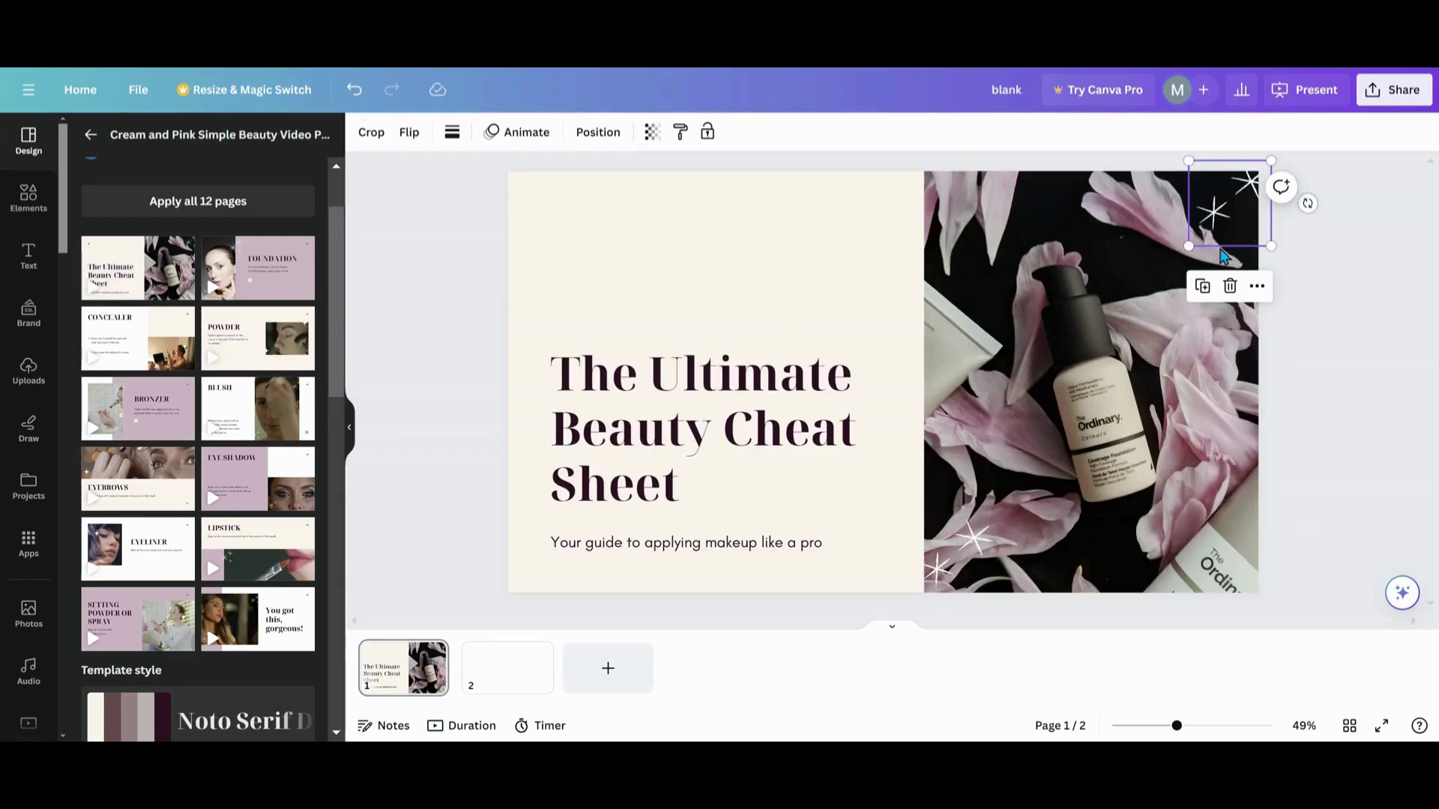
left_click(1229, 286)
left_click(961, 579)
left_click(954, 477)
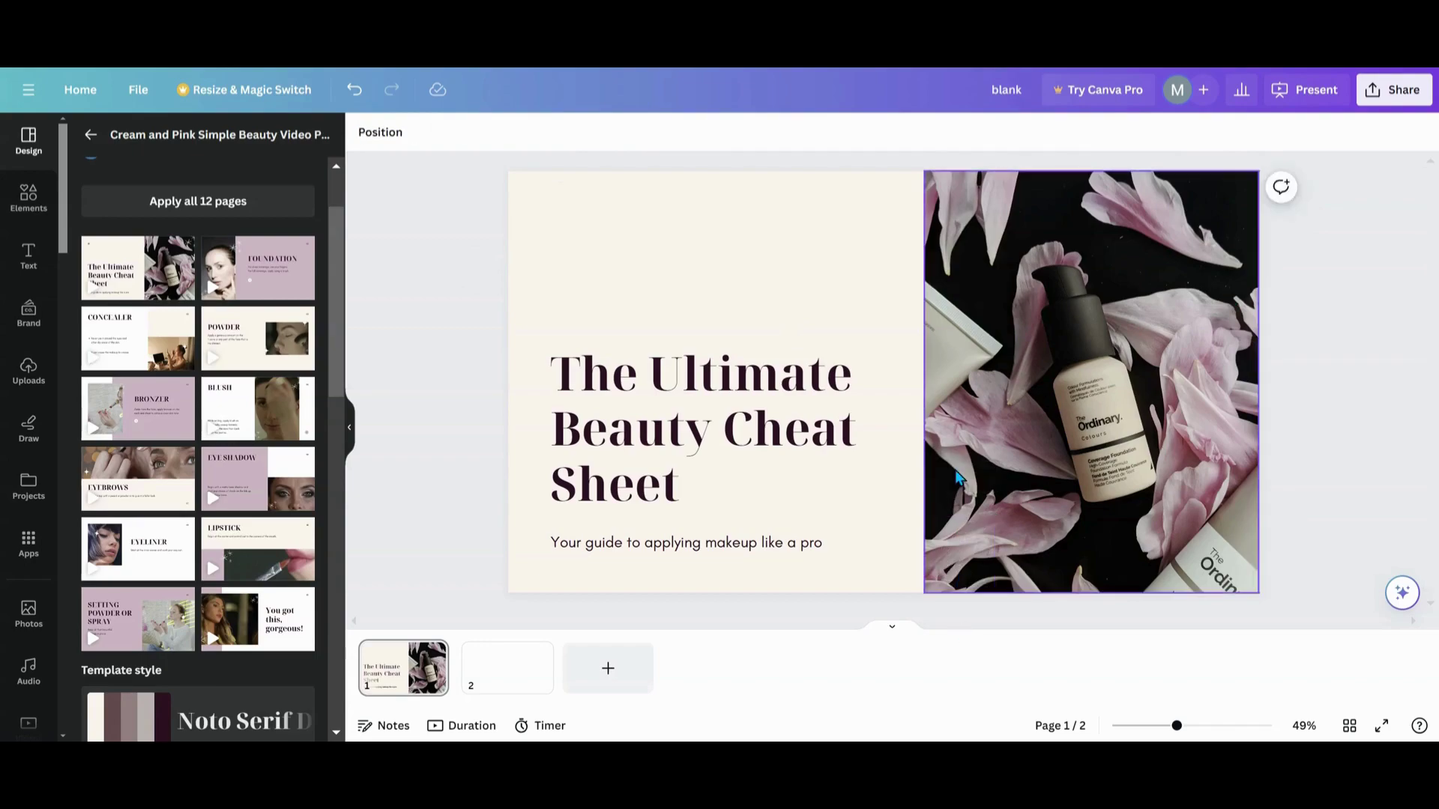
left_click(1144, 447)
left_click(1087, 210)
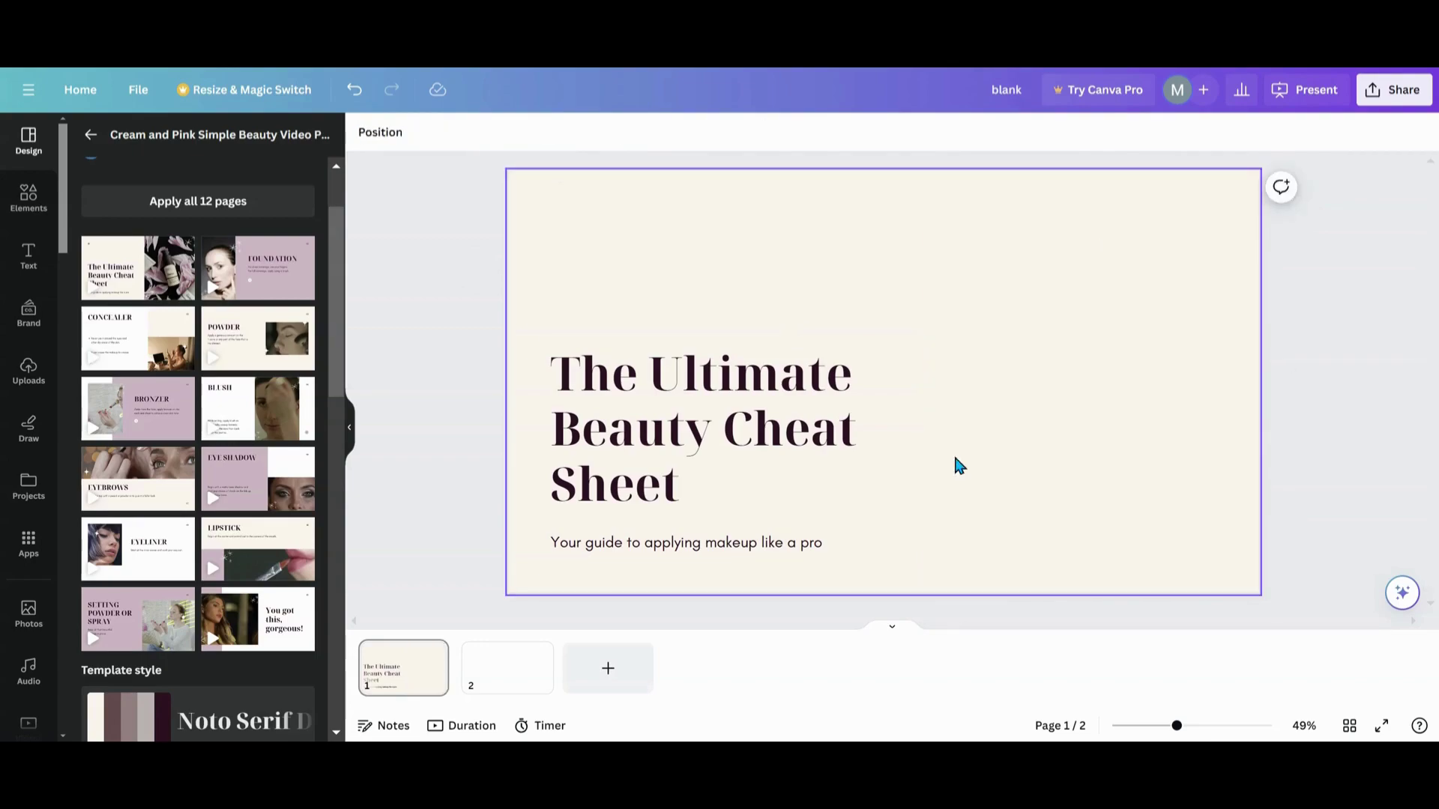
- Place the subtitle in the cover's upper-right area, and slightly enlarge the title and position it at mid-height on the left side
left_click_drag(776, 412, 766, 270)
left_click(744, 407)
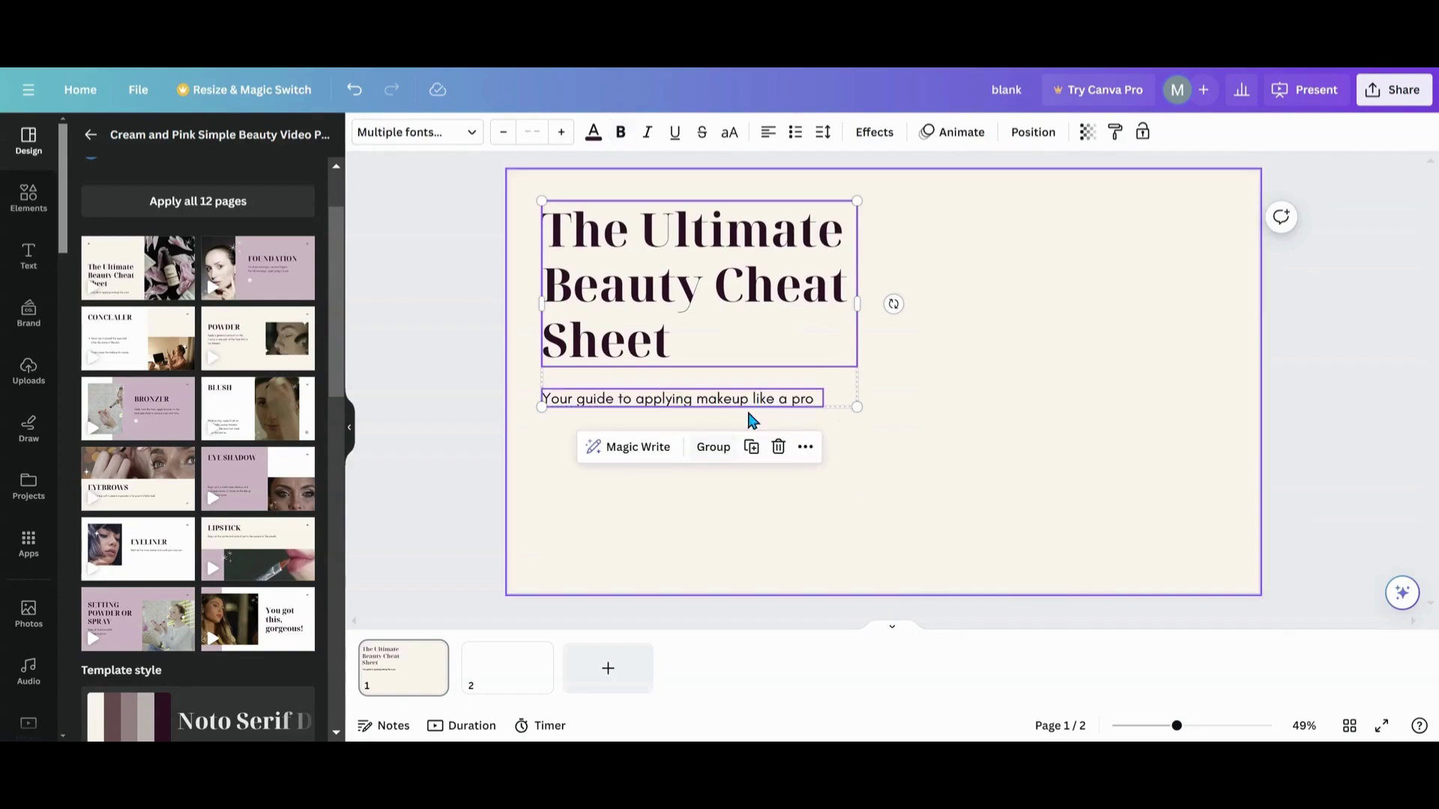
left_click(699, 420)
left_click_drag(697, 405, 1098, 239)
left_click_drag(660, 238, 681, 295)
left_click_drag(859, 430, 872, 441)
left_click_drag(739, 354, 746, 364)
- Change the cover page's background to the default grey-to-white gradient
left_click(560, 214)
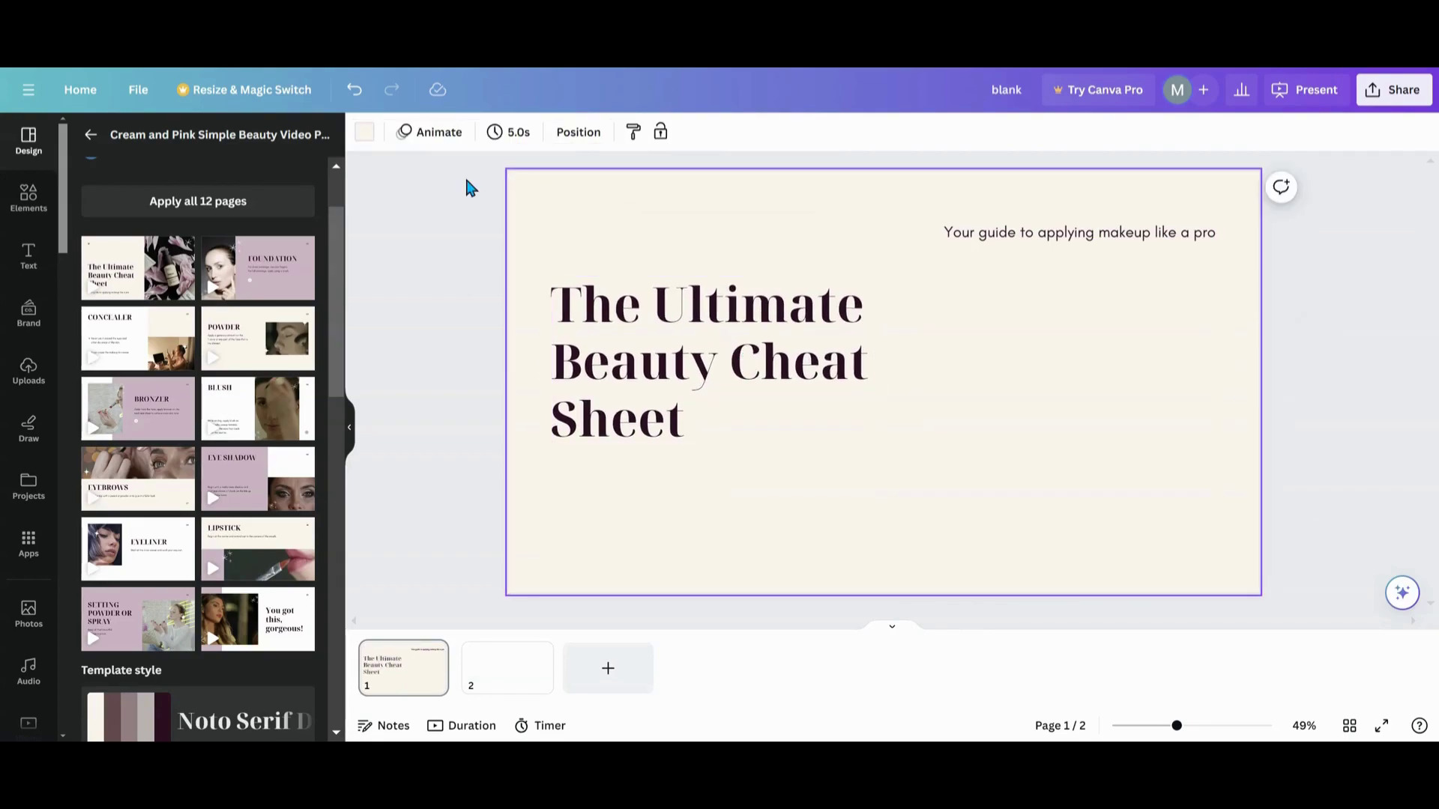
left_click(367, 141)
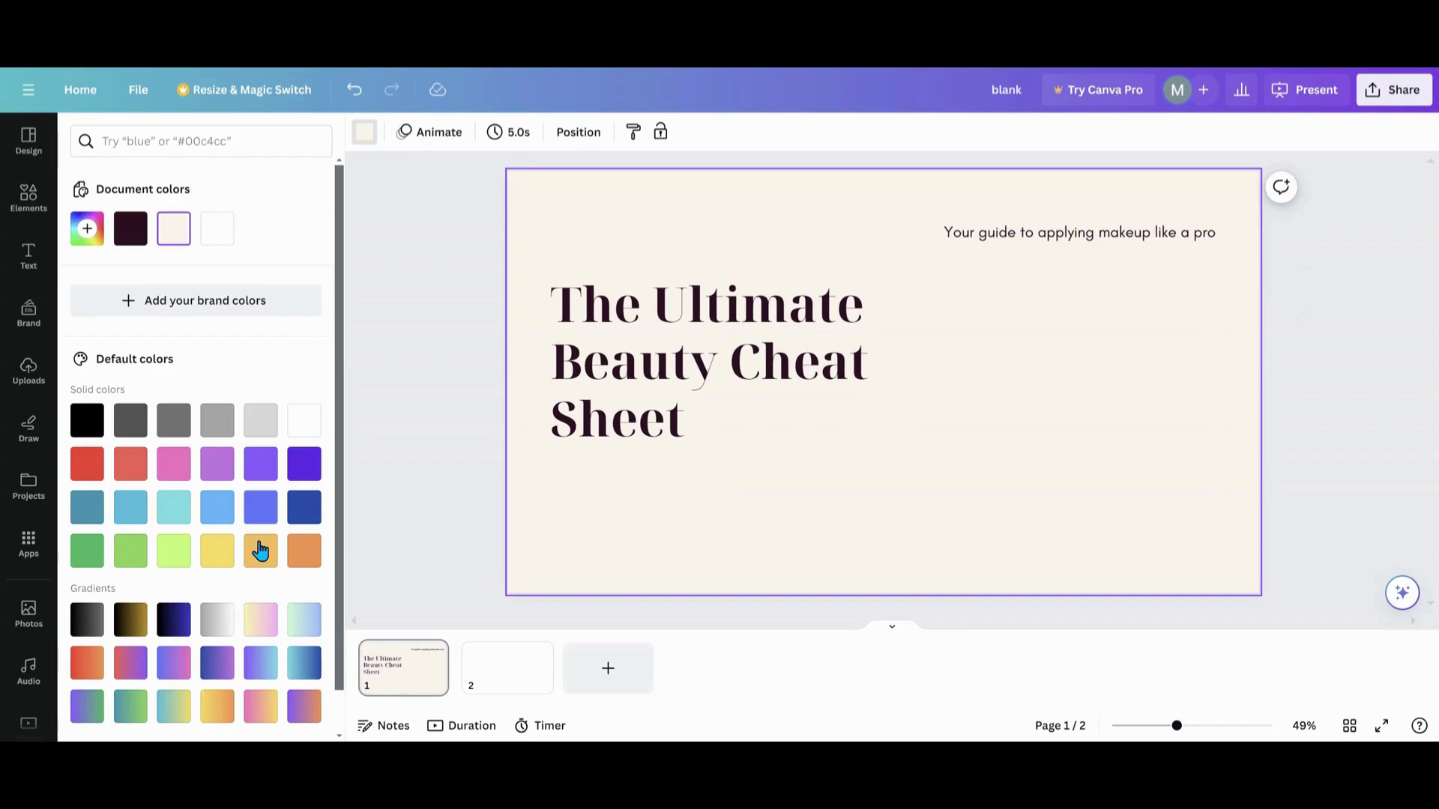
left_click(225, 628)
- Shift the cover title slightly up and to the right, and lower the subtitle slightly
left_click(608, 386)
left_click_drag(608, 386, 620, 389)
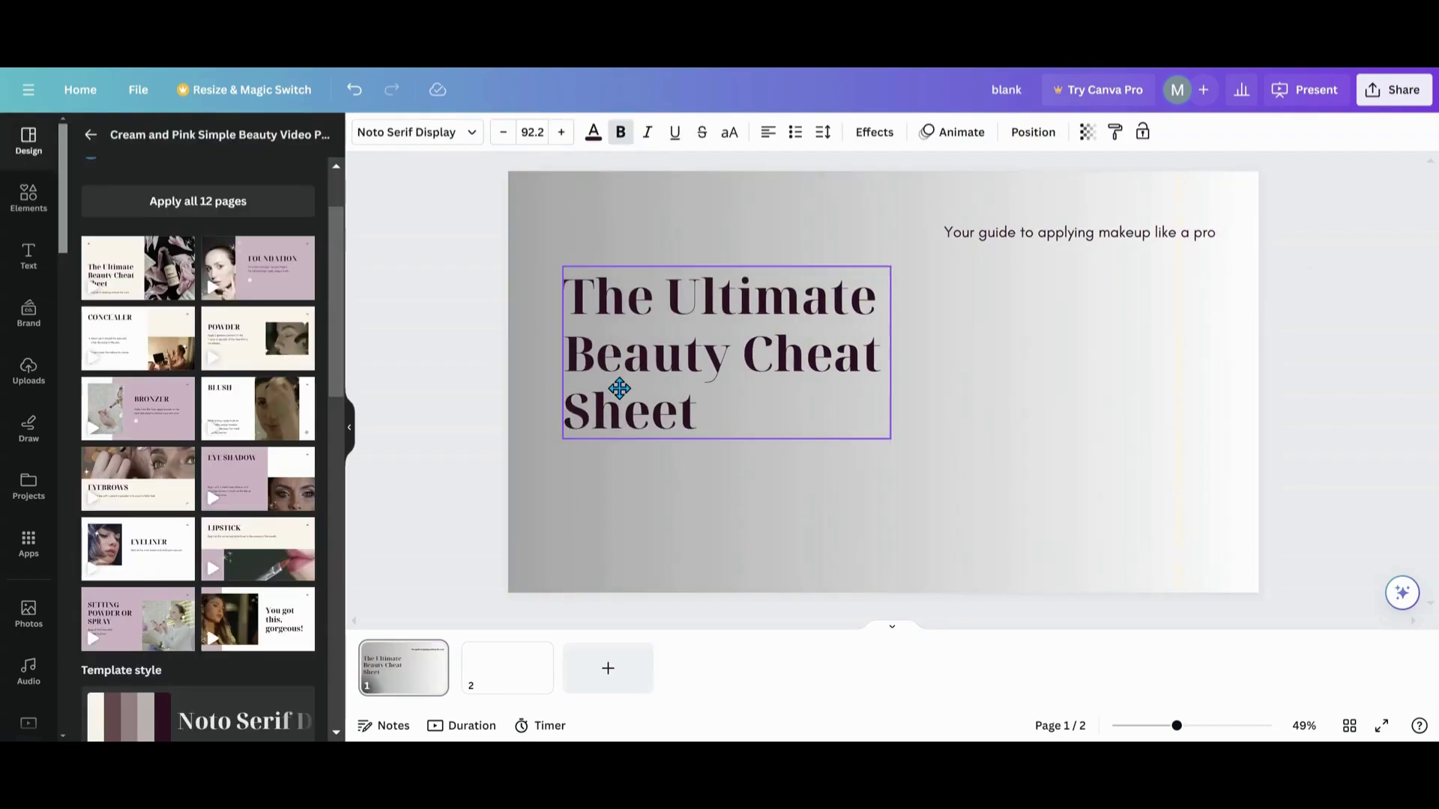
left_click_drag(1023, 238, 1025, 250)
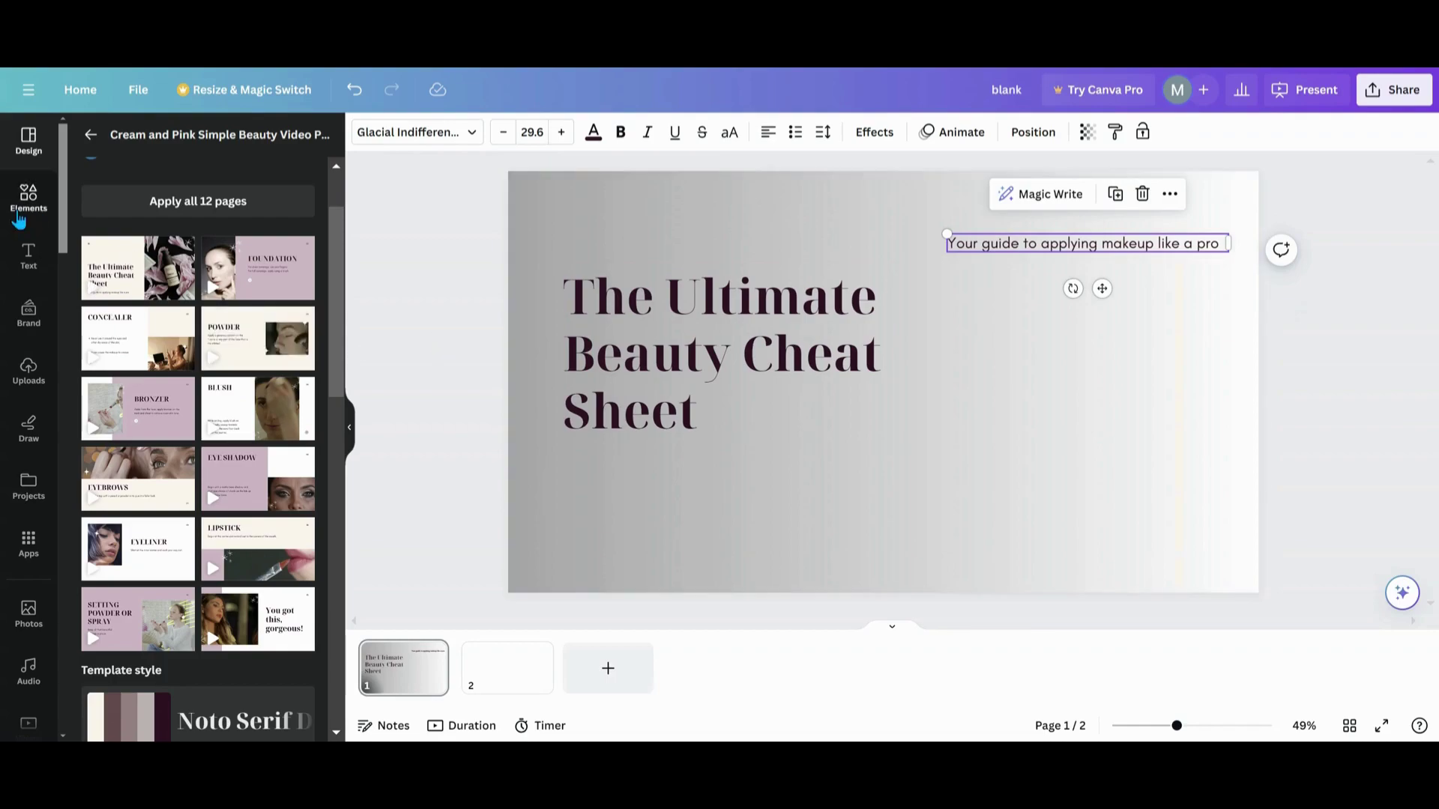
- Apply the template's "Powder" layout to page 2 and select its makeup video
left_click(492, 687)
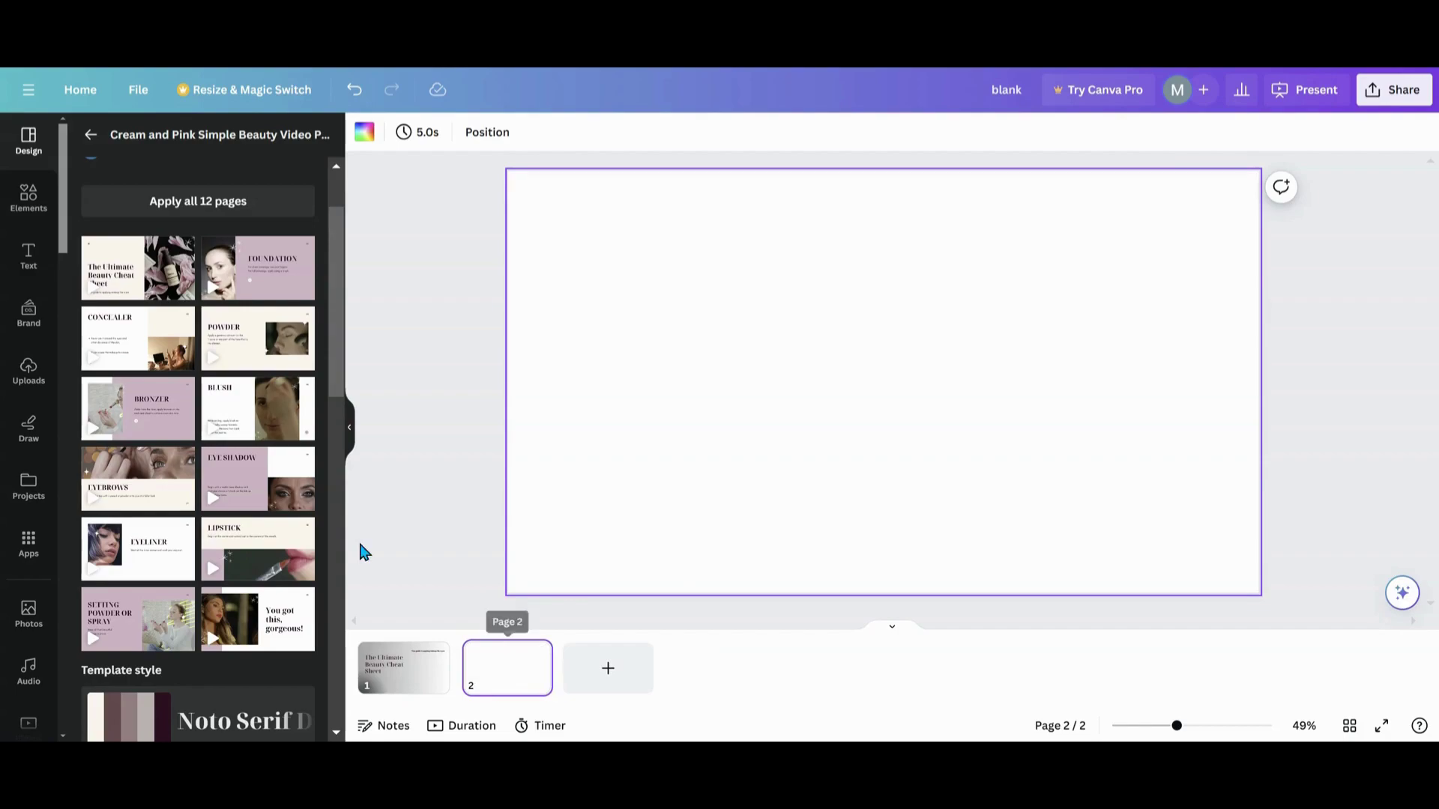
left_click(239, 351)
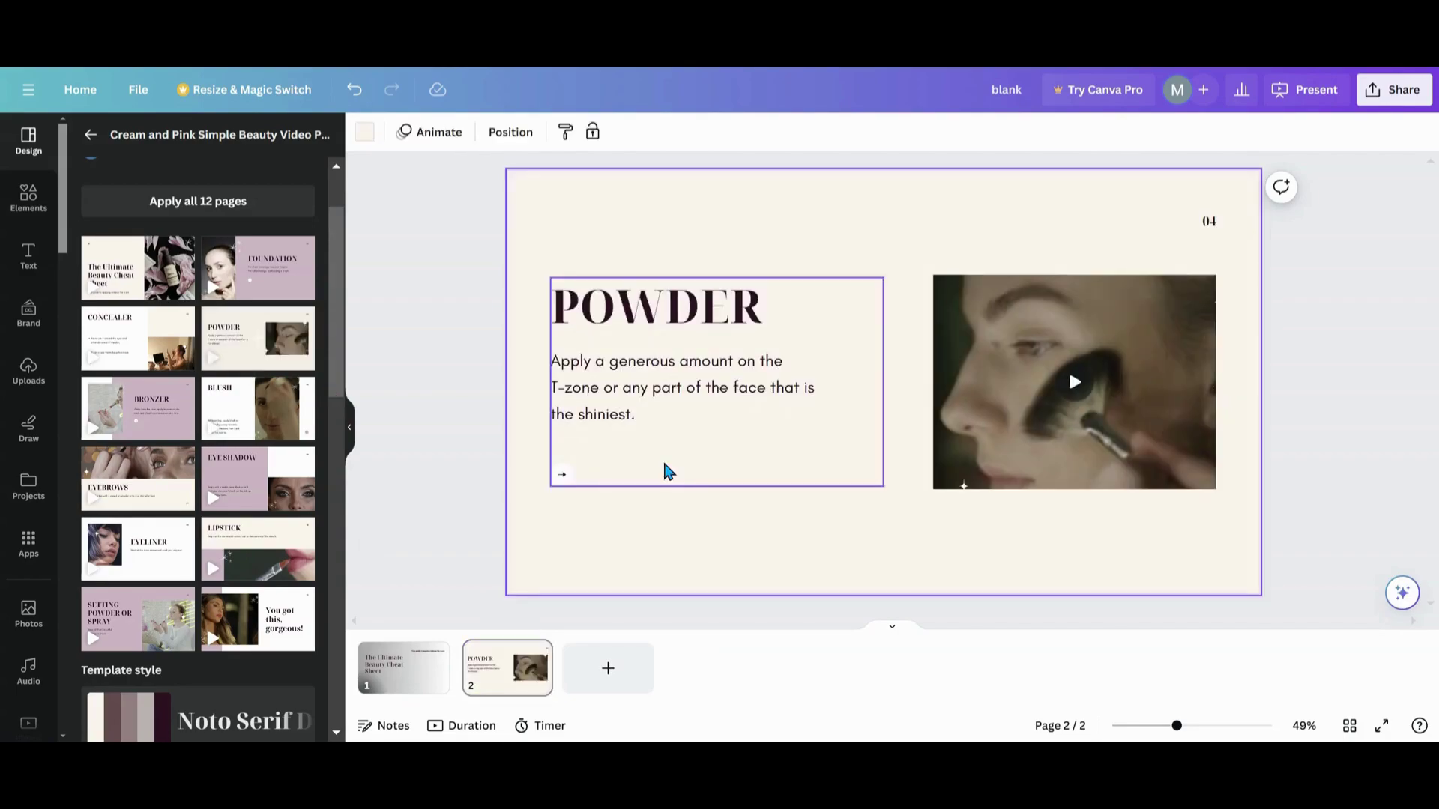
left_click(1198, 282)
left_click(1202, 219)
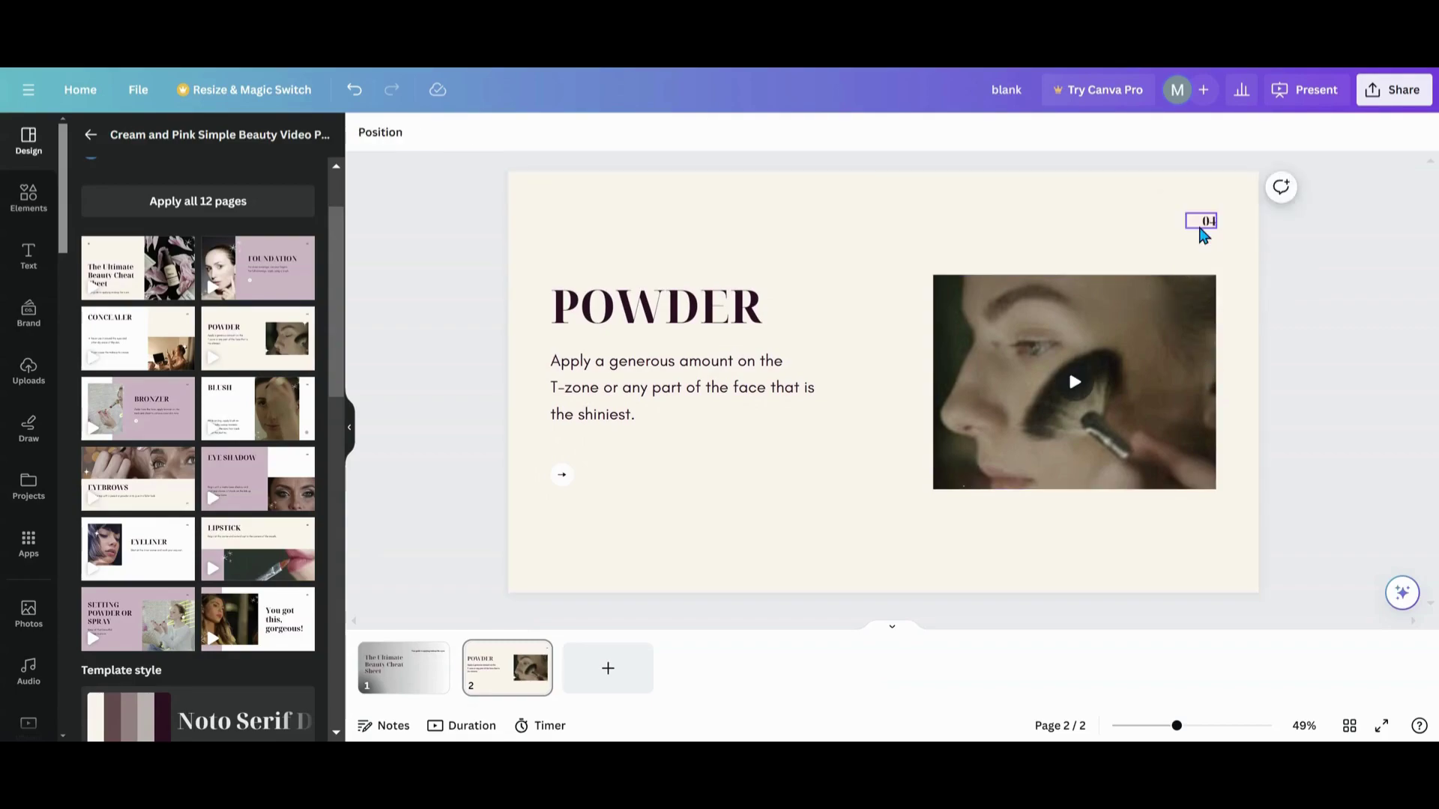
left_click(1108, 383)
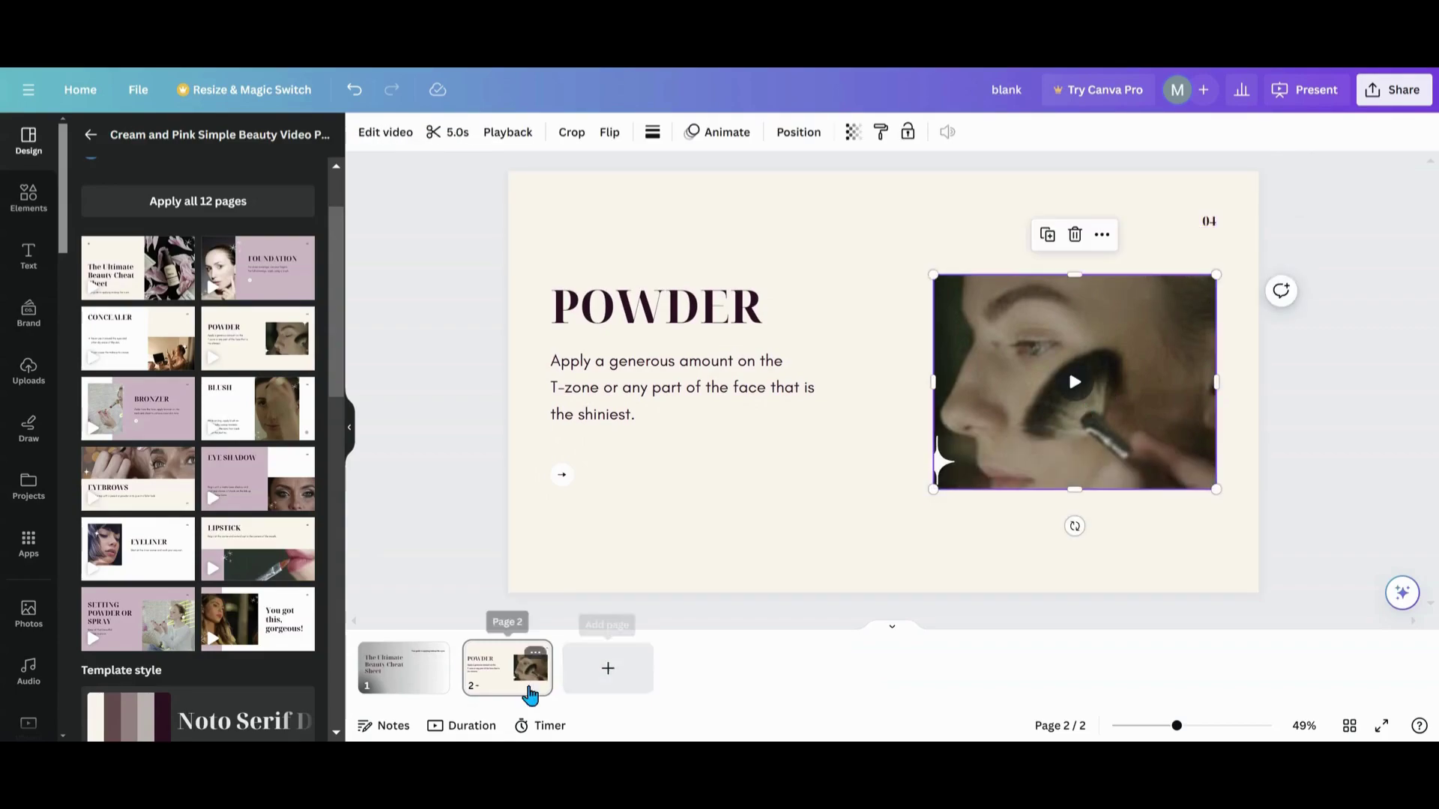
- Show the page durations and trim the start of page 2 to a length of 3.1 seconds
left_click(462, 726)
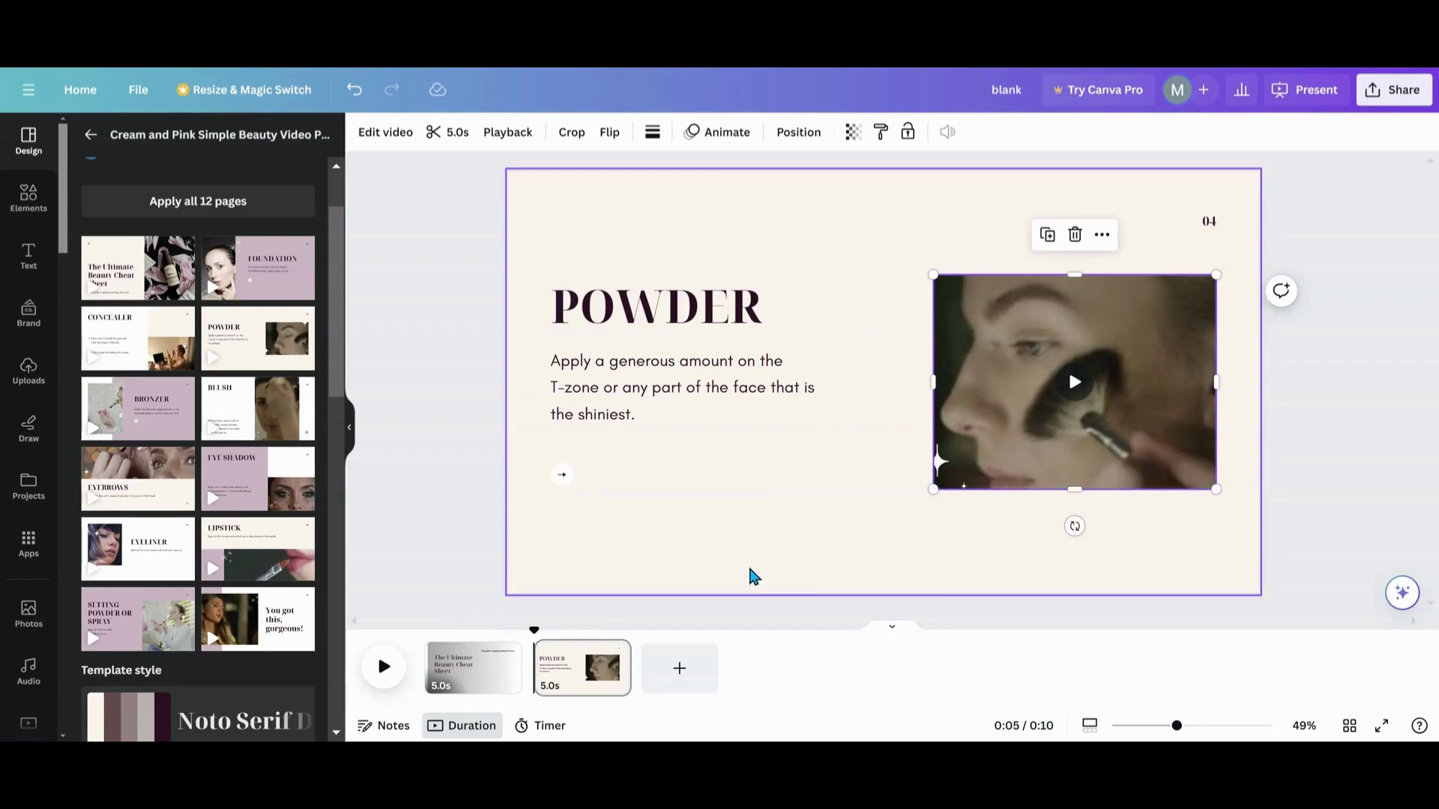
left_click_drag(536, 677, 559, 677)
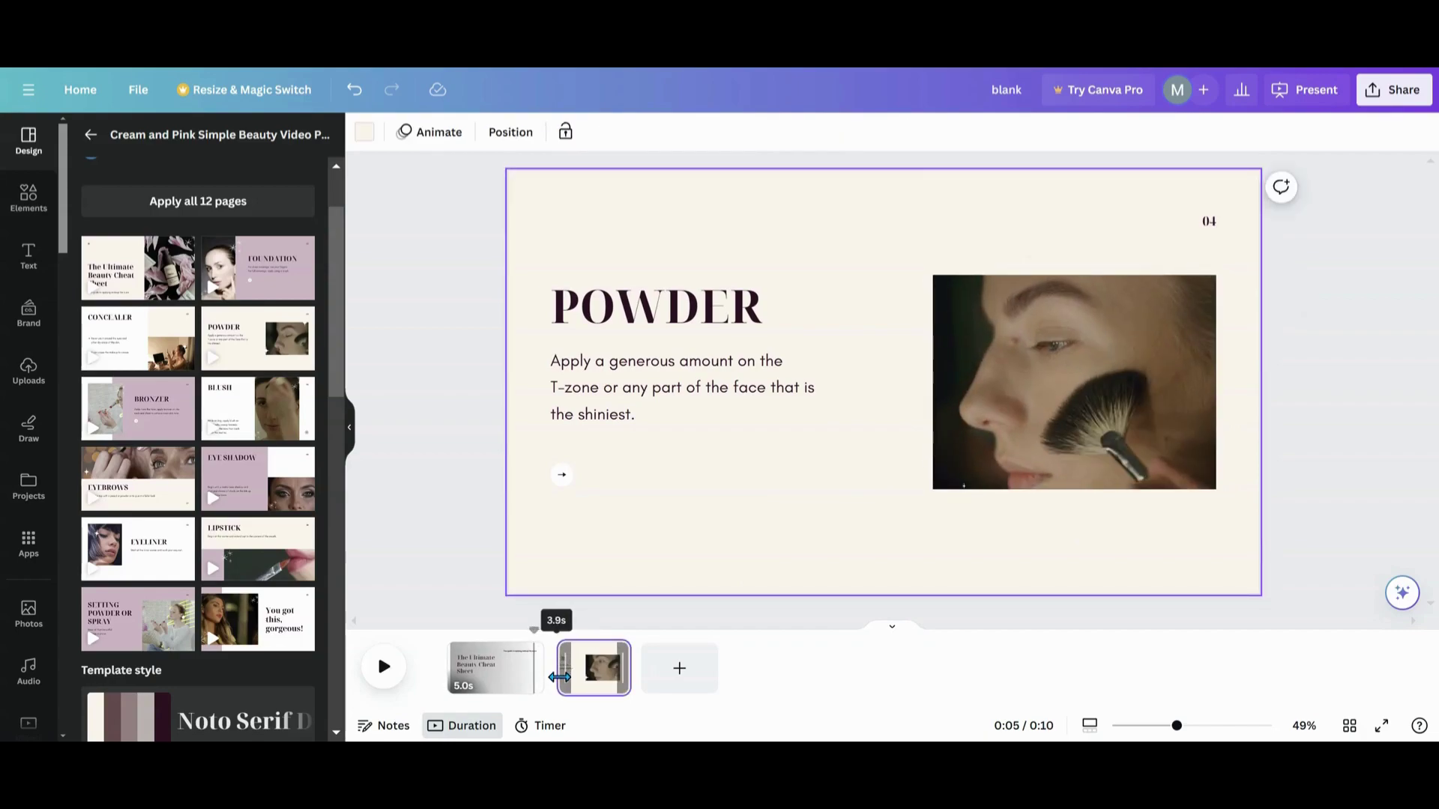
left_click_drag(559, 676, 559, 677)
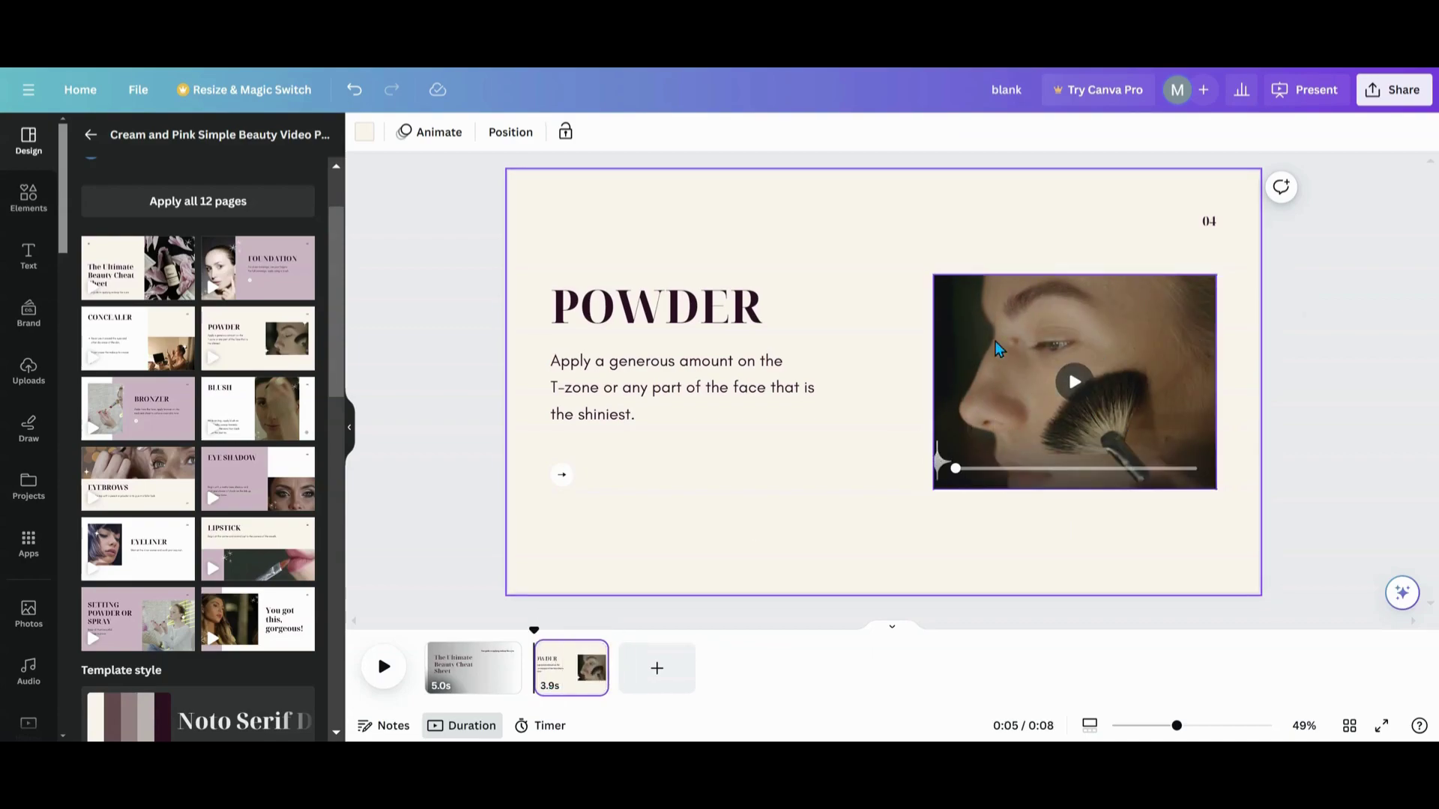
mouse_move(538, 669)
left_mouse_down()
mouse_move(568, 666)
mouse_move(556, 664)
left_mouse_up()
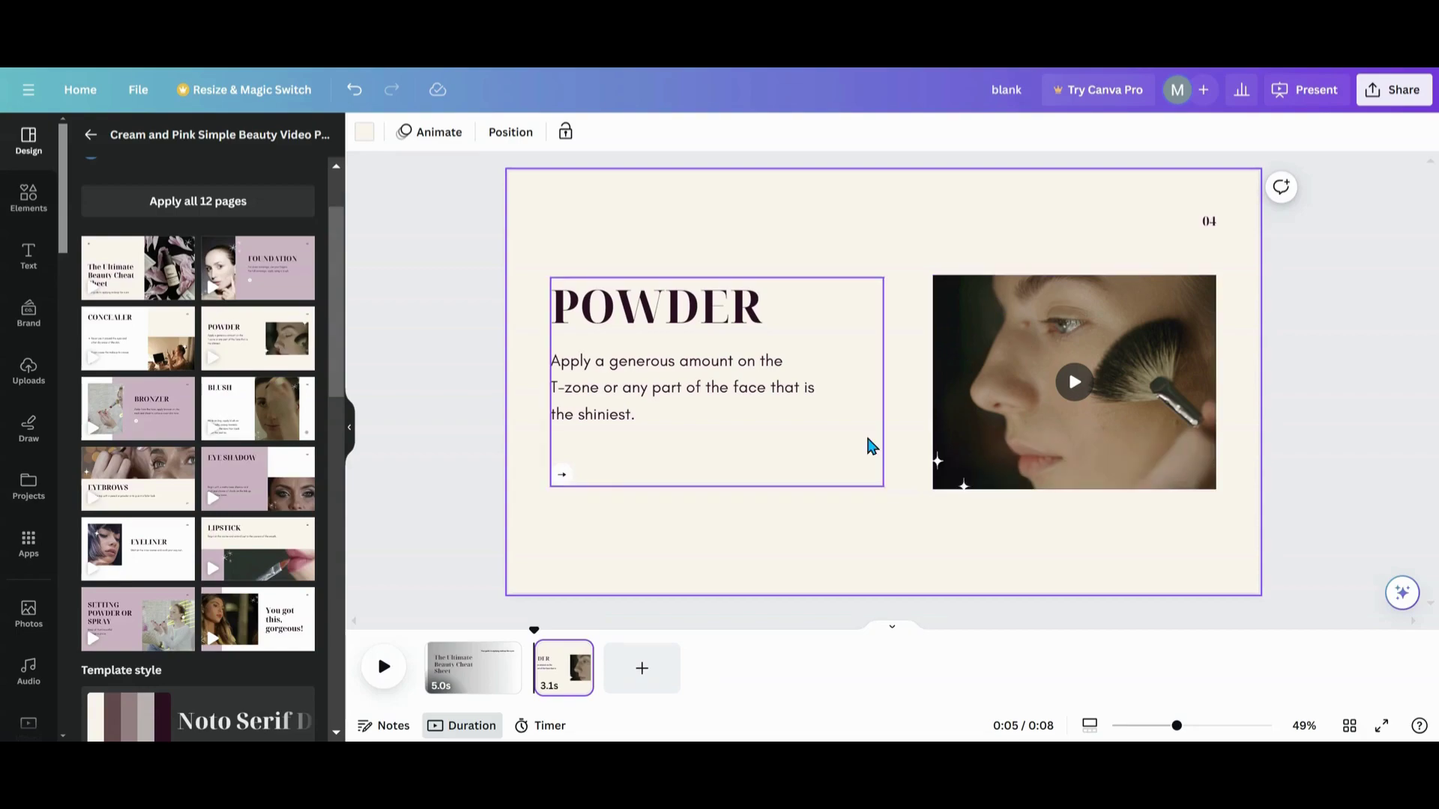
- Ungroup the Powder text block and delete the small arrow icon and the page number 04 from page 2
left_click(592, 420)
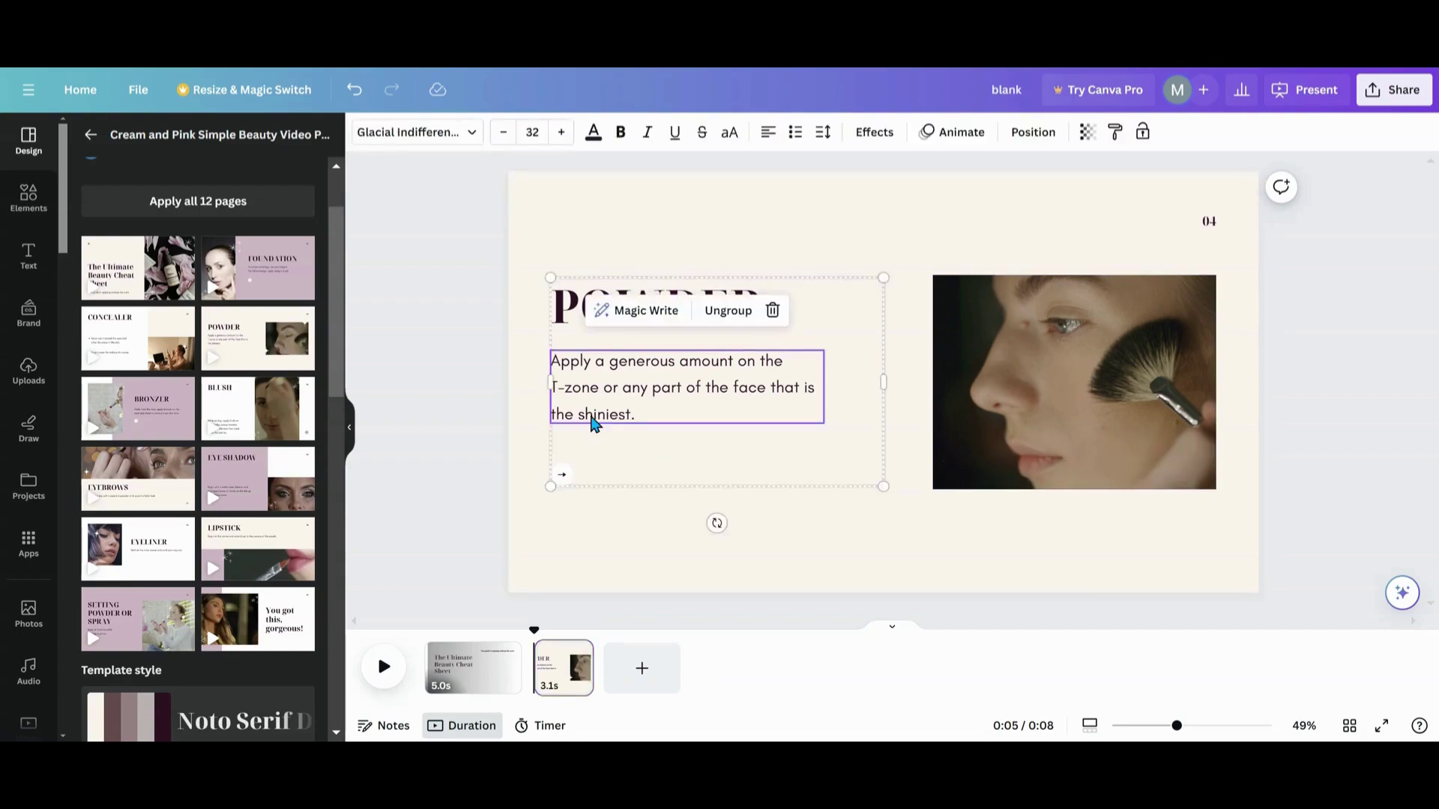
left_click(715, 321)
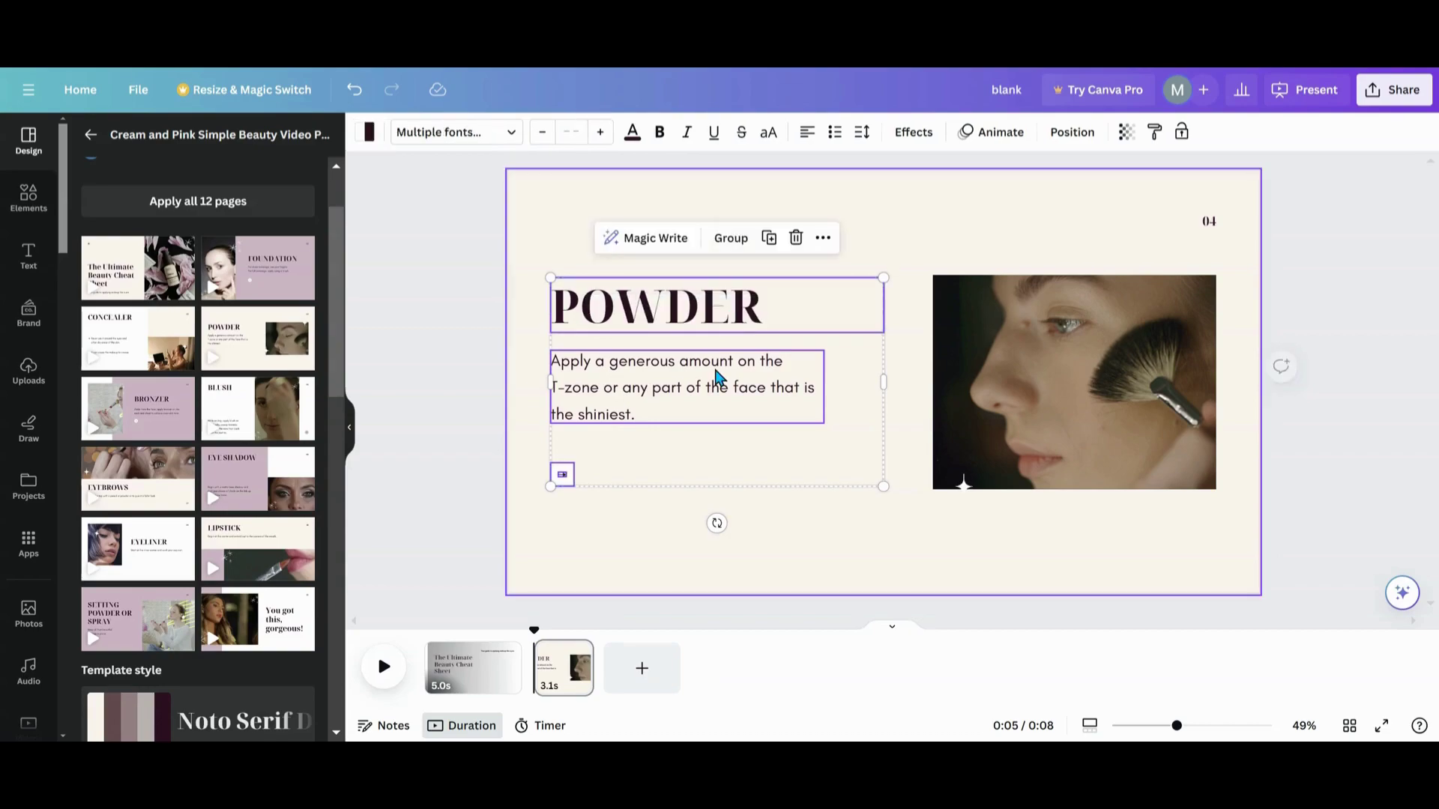
left_click(624, 517)
left_click(562, 480)
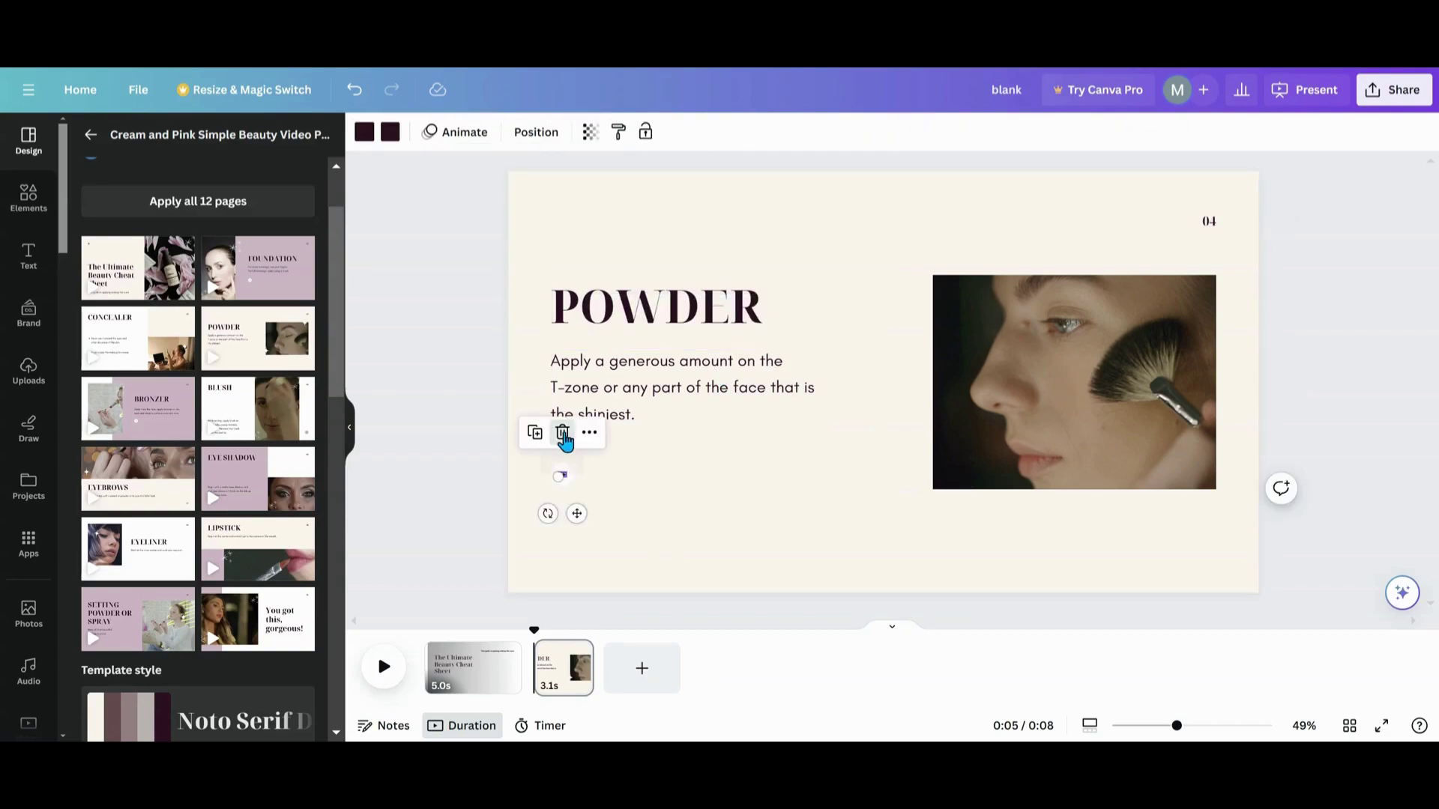
left_click(812, 492)
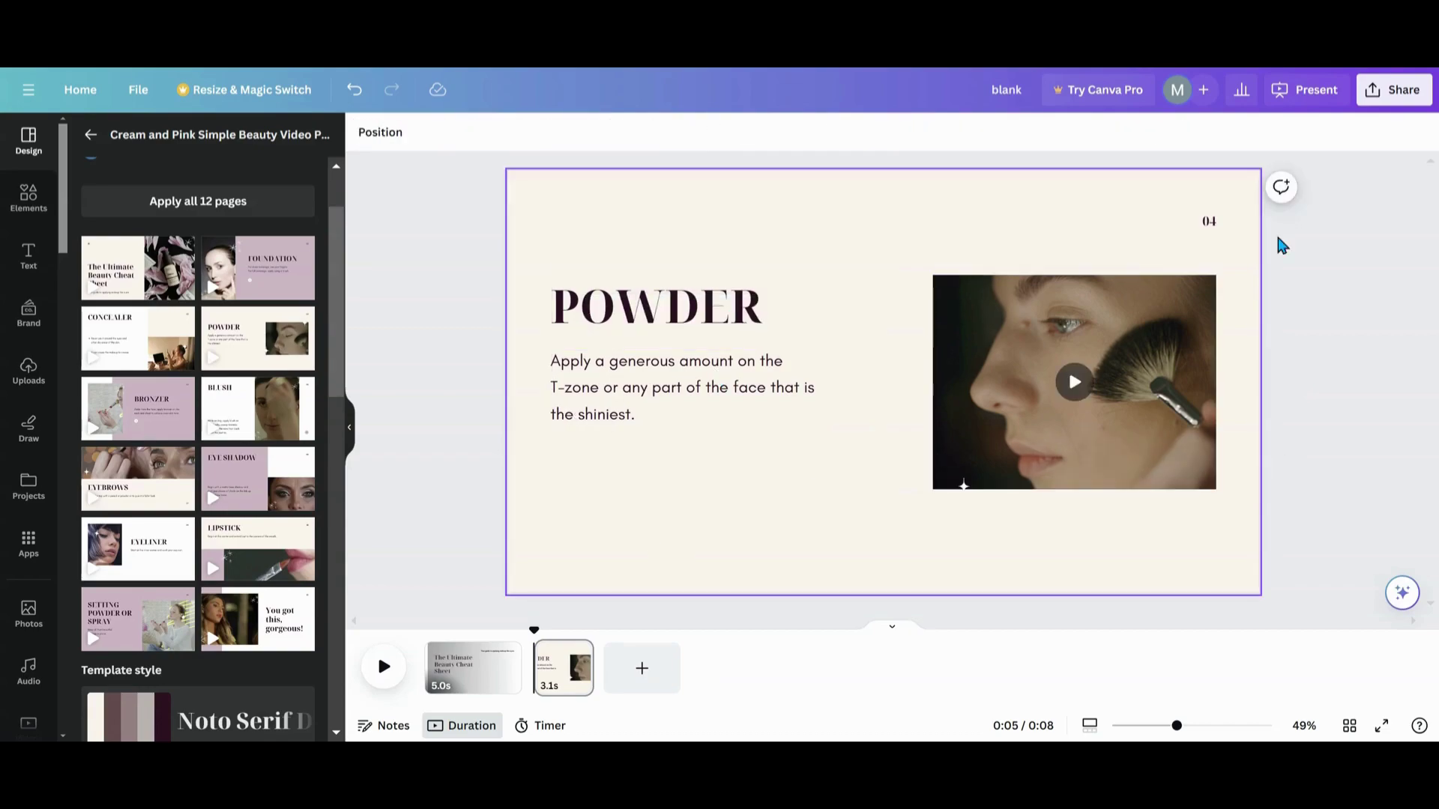
left_click(1208, 222)
left_click(1255, 268)
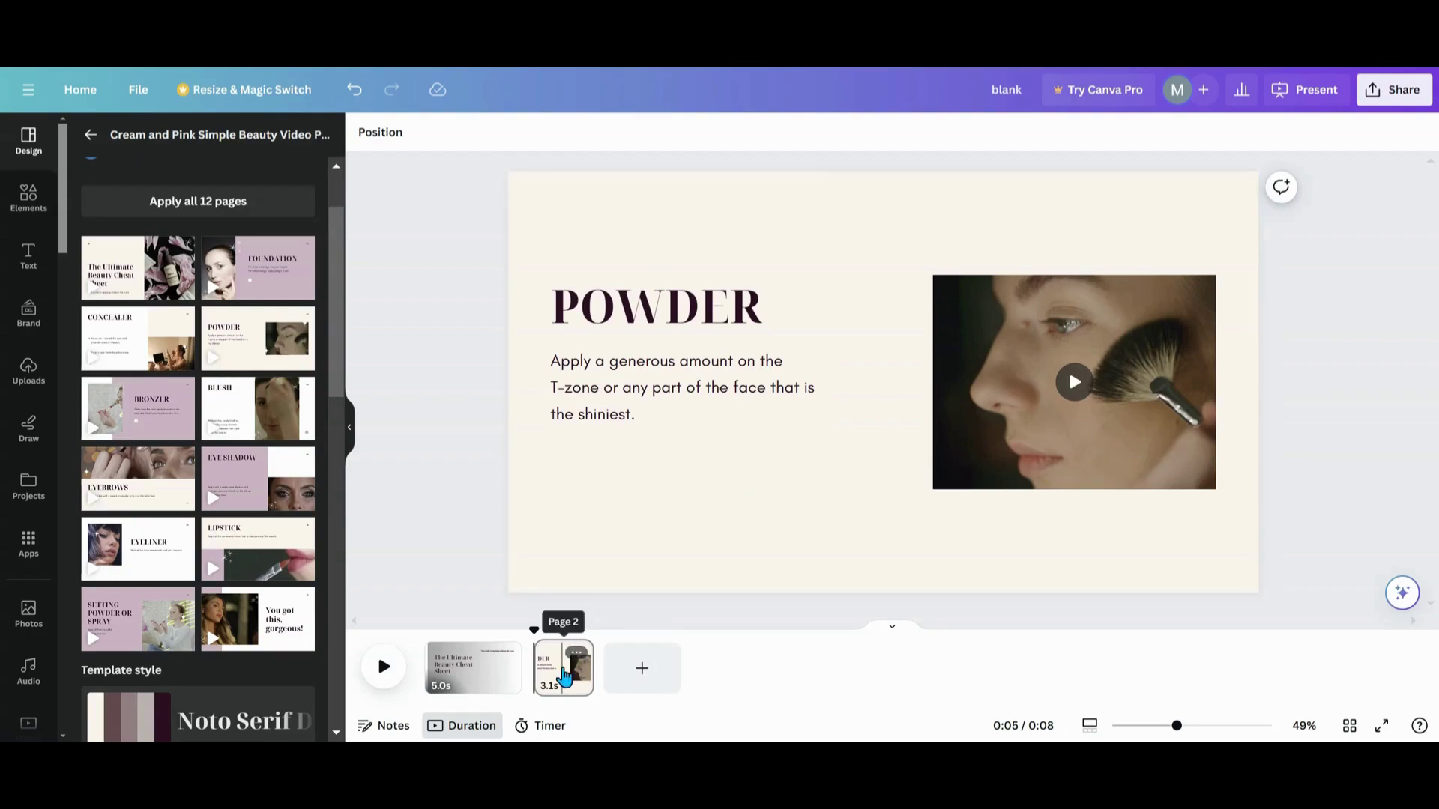
- Add four blank pages after the Powder page
left_click(623, 684)
left_click(742, 675)
left_click(861, 684)
left_click(941, 690)
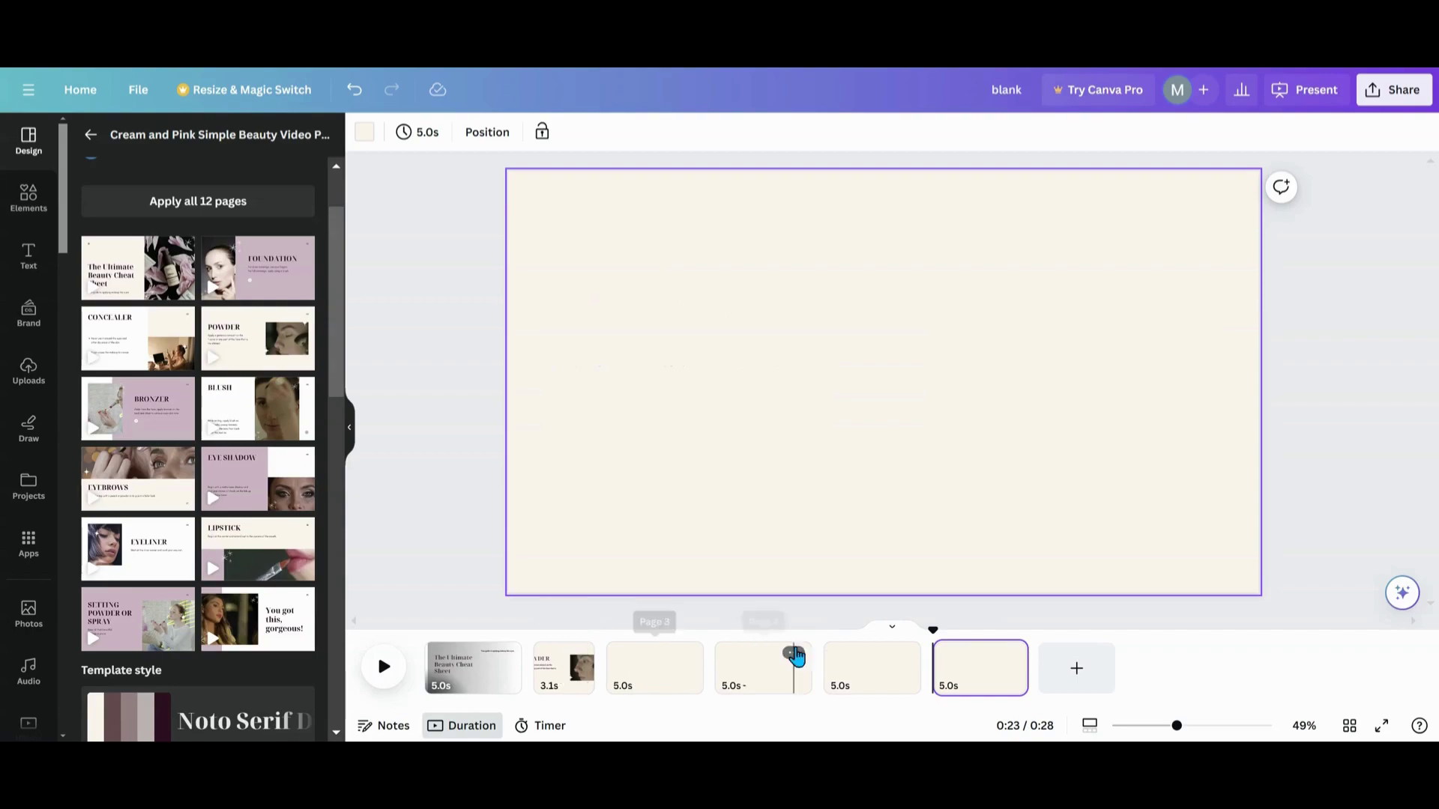
- Insert the recently used sunset yoga photo on the last page, enlarge it and position it near the page's centre
left_click(45, 379)
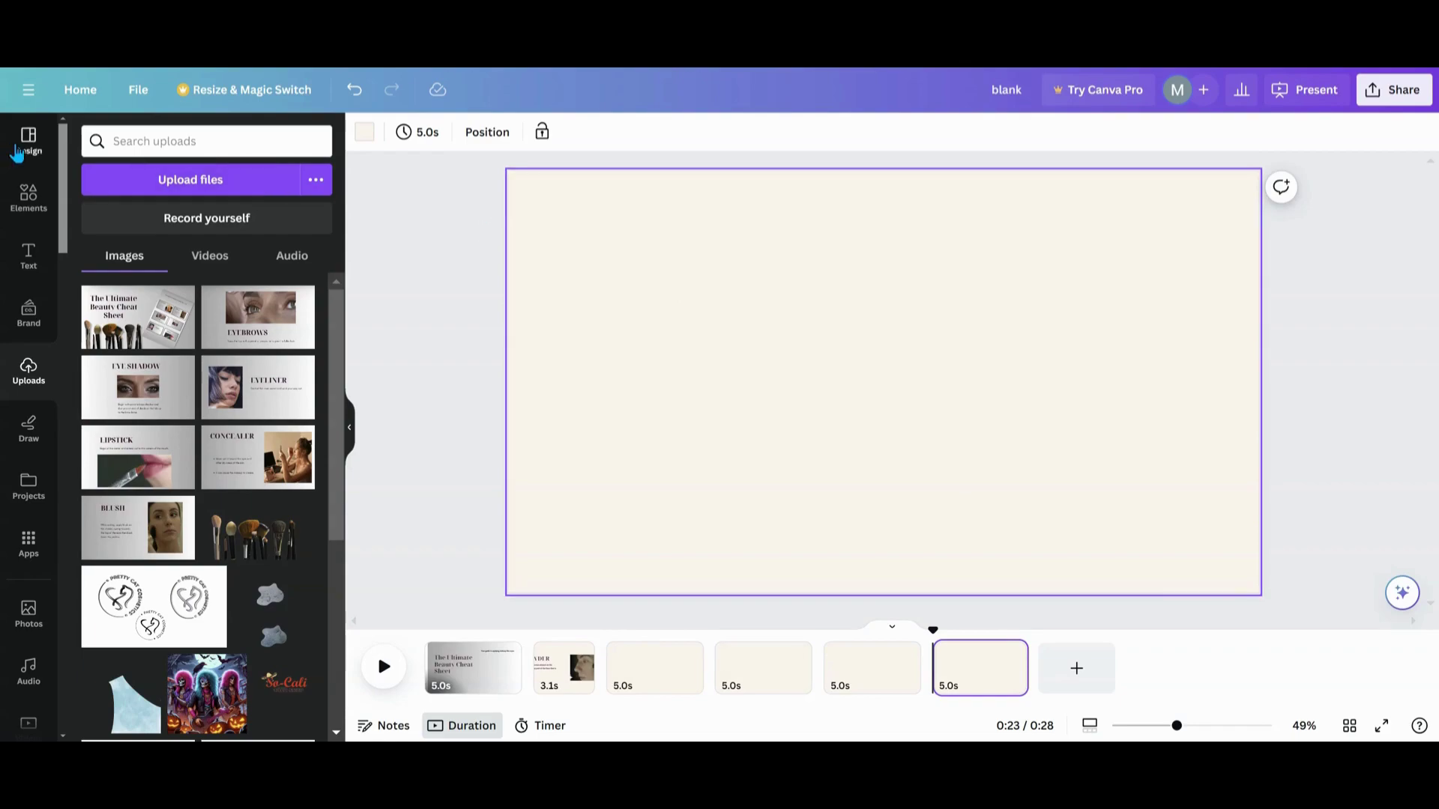
left_click(27, 198)
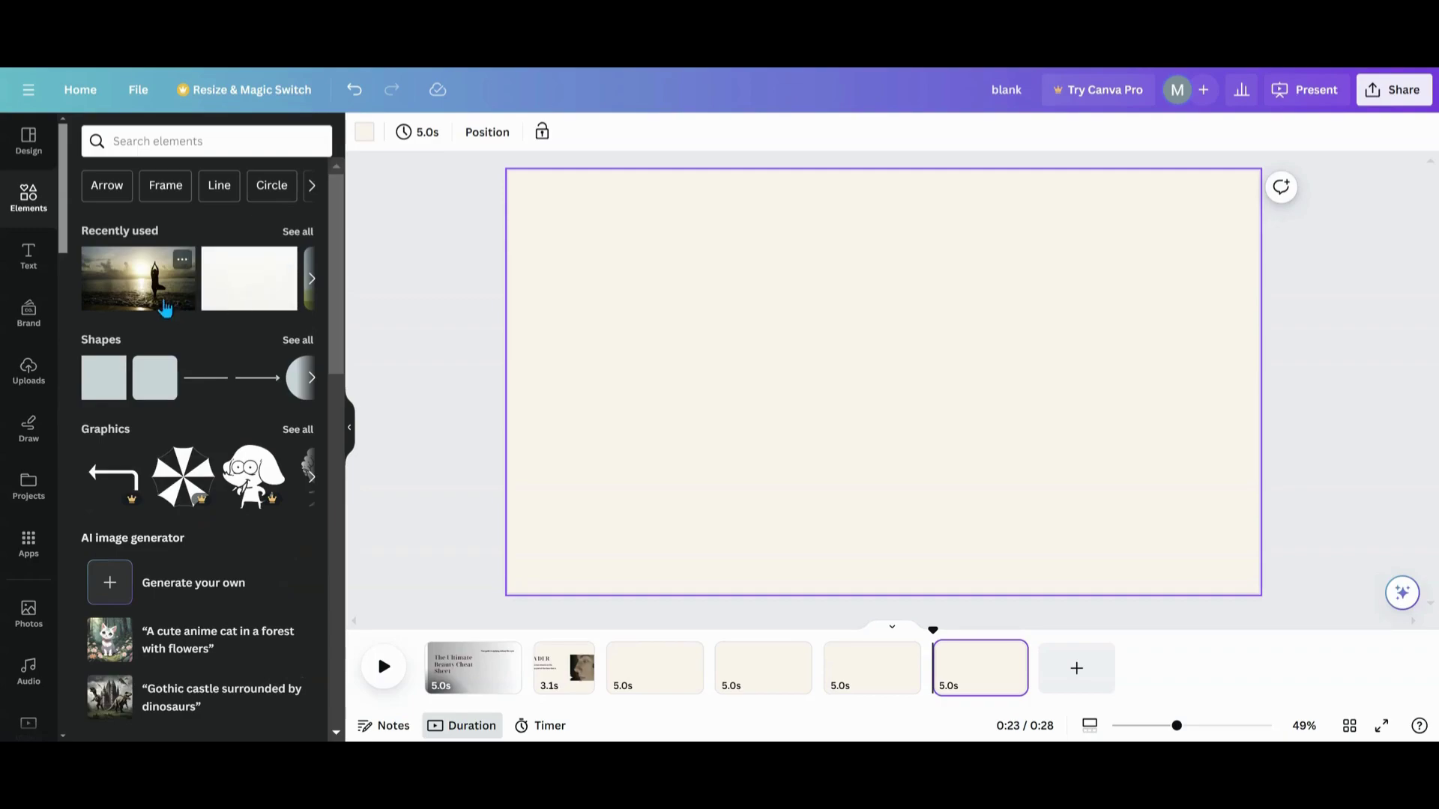
left_click(166, 305)
left_click_drag(794, 380, 761, 351)
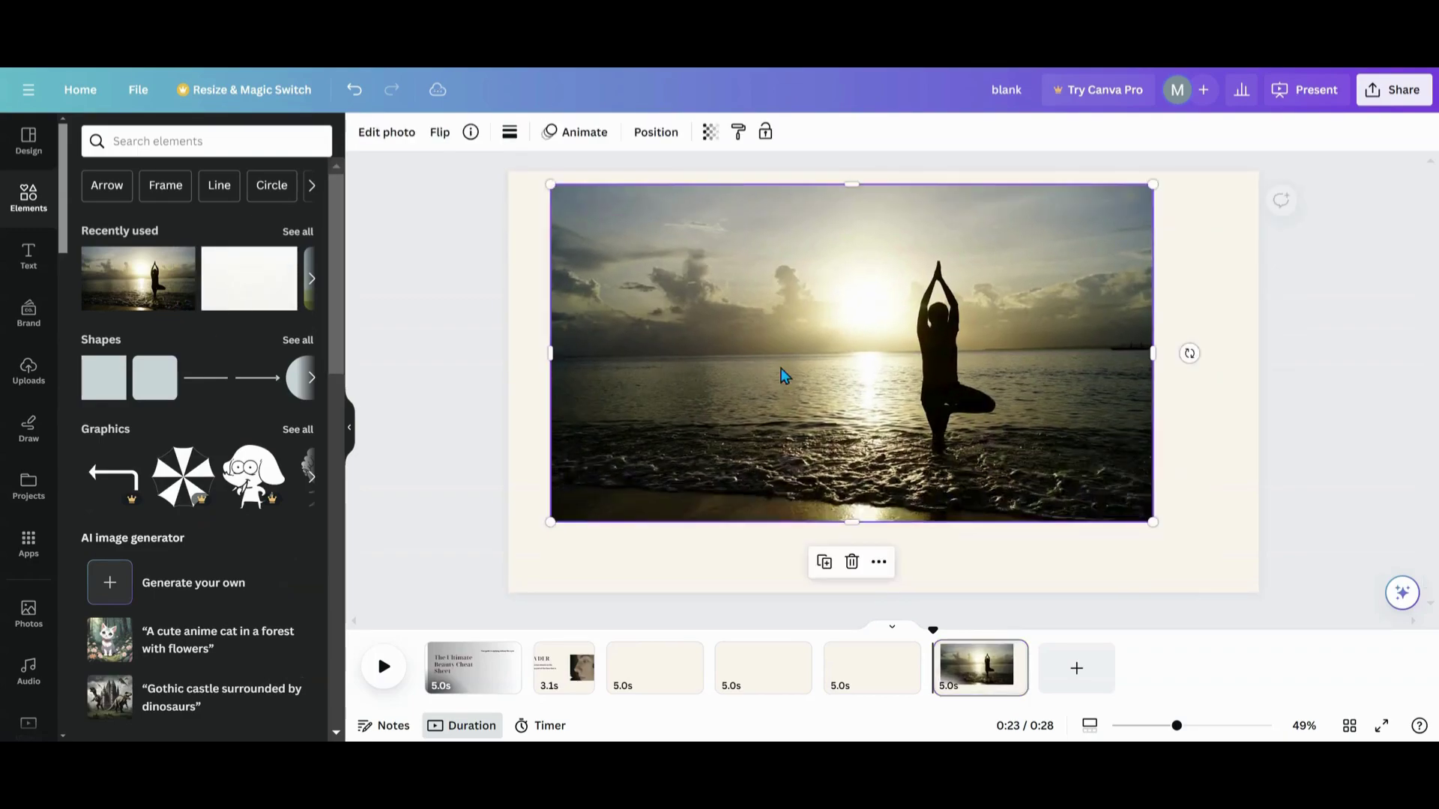
left_click_drag(1153, 522, 1201, 552)
left_click_drag(1063, 459, 1028, 466)
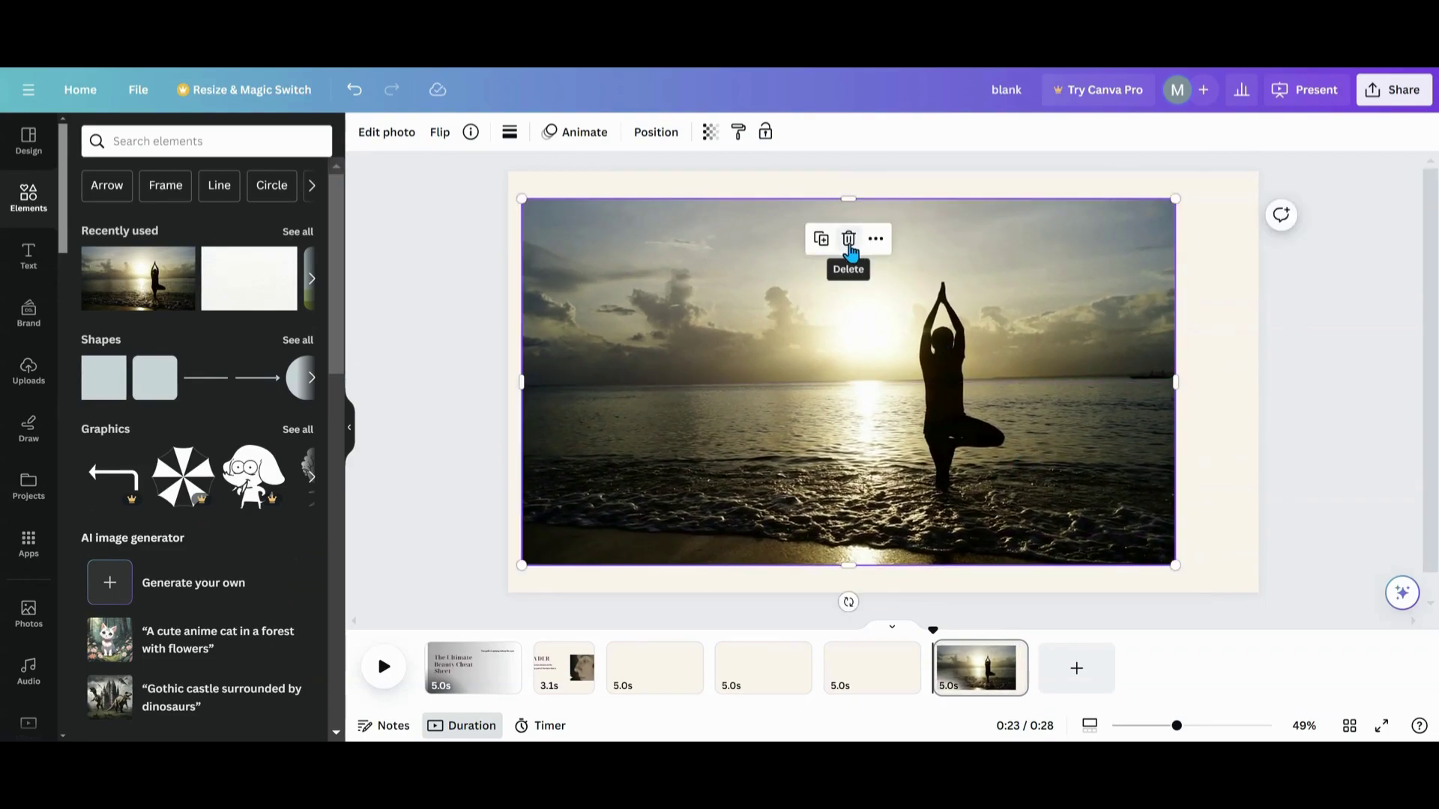
left_click_drag(819, 328, 833, 337)
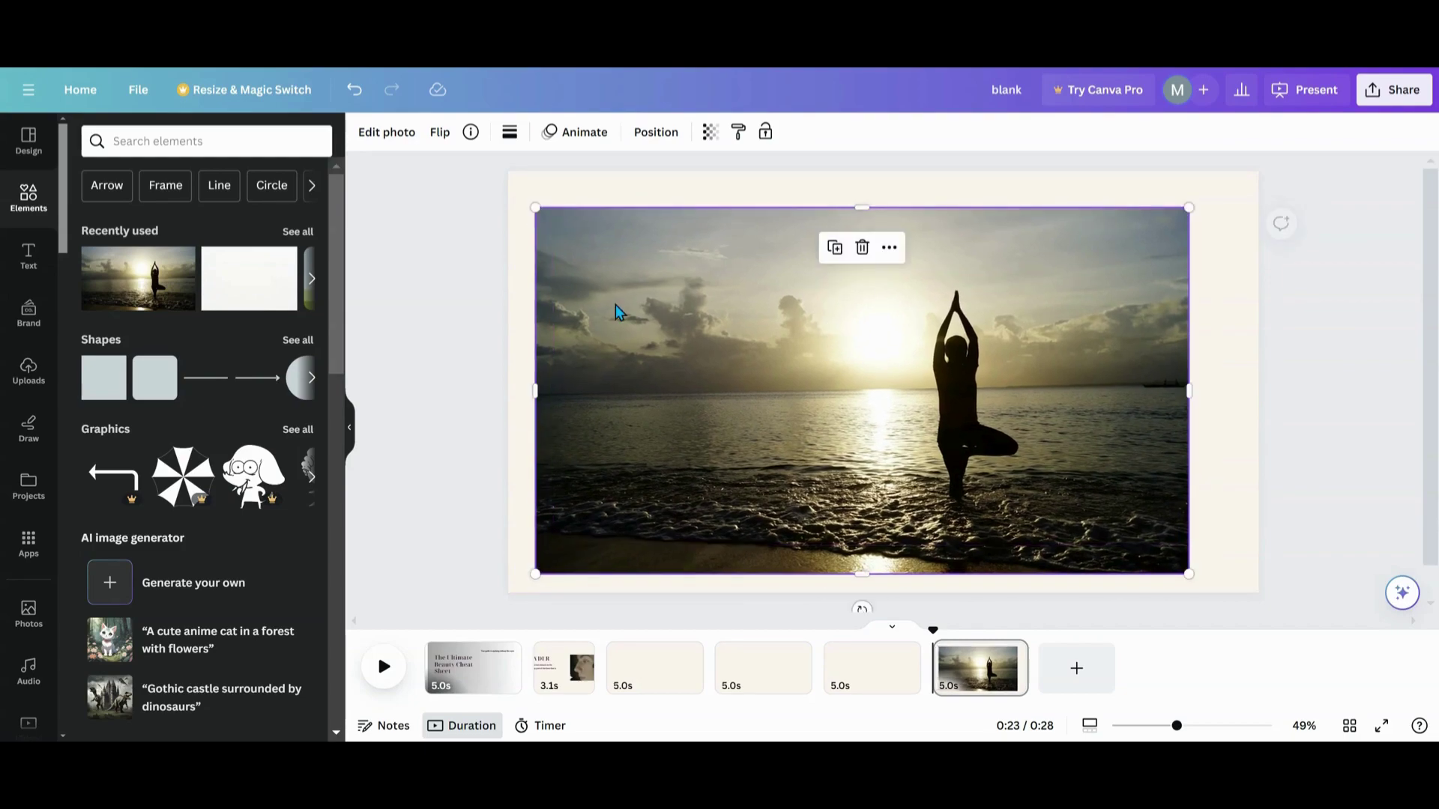
- Add a square shape to the last page and stretch it from the page's upper-left corner until it covers the yoga photo
left_click(117, 387)
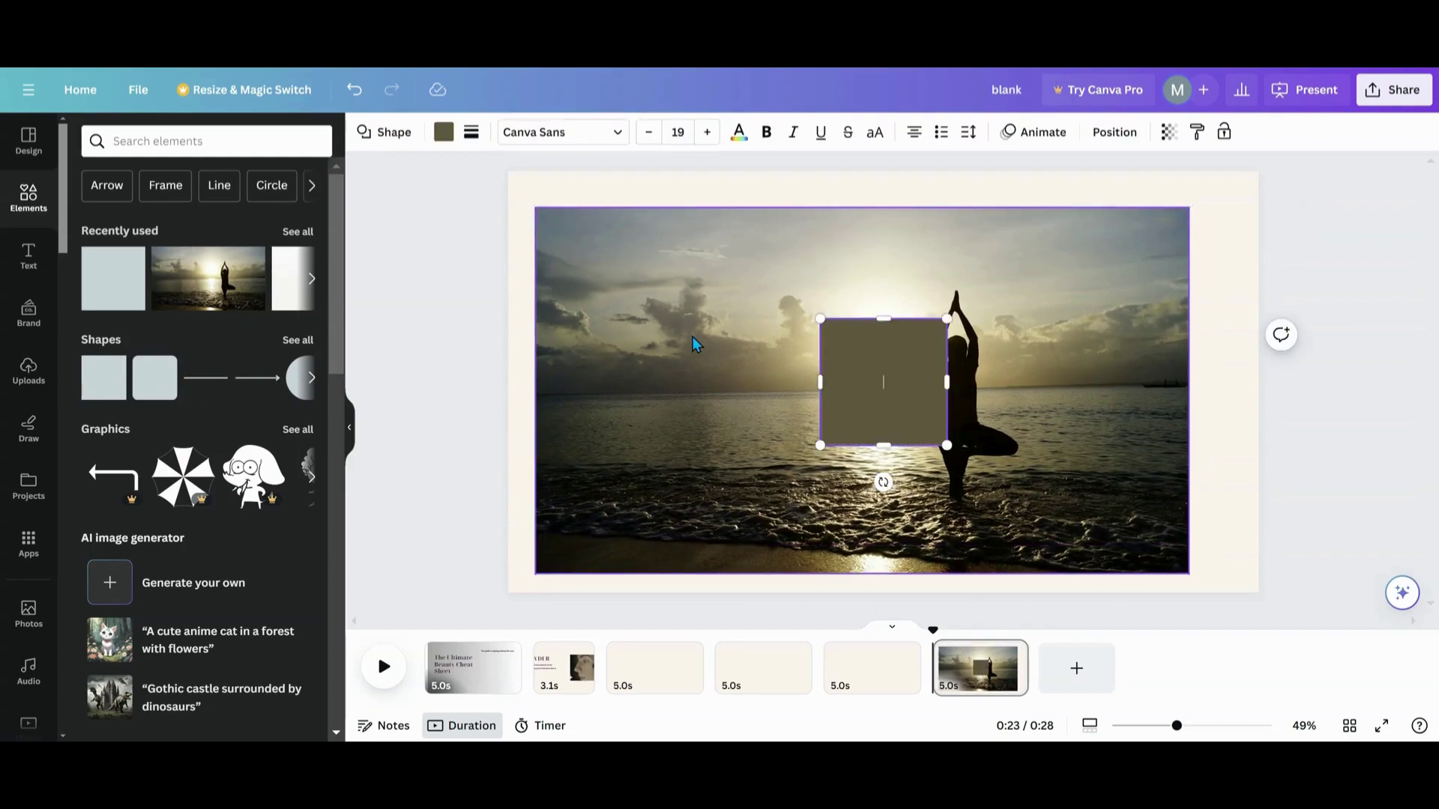
left_click_drag(892, 392, 601, 238)
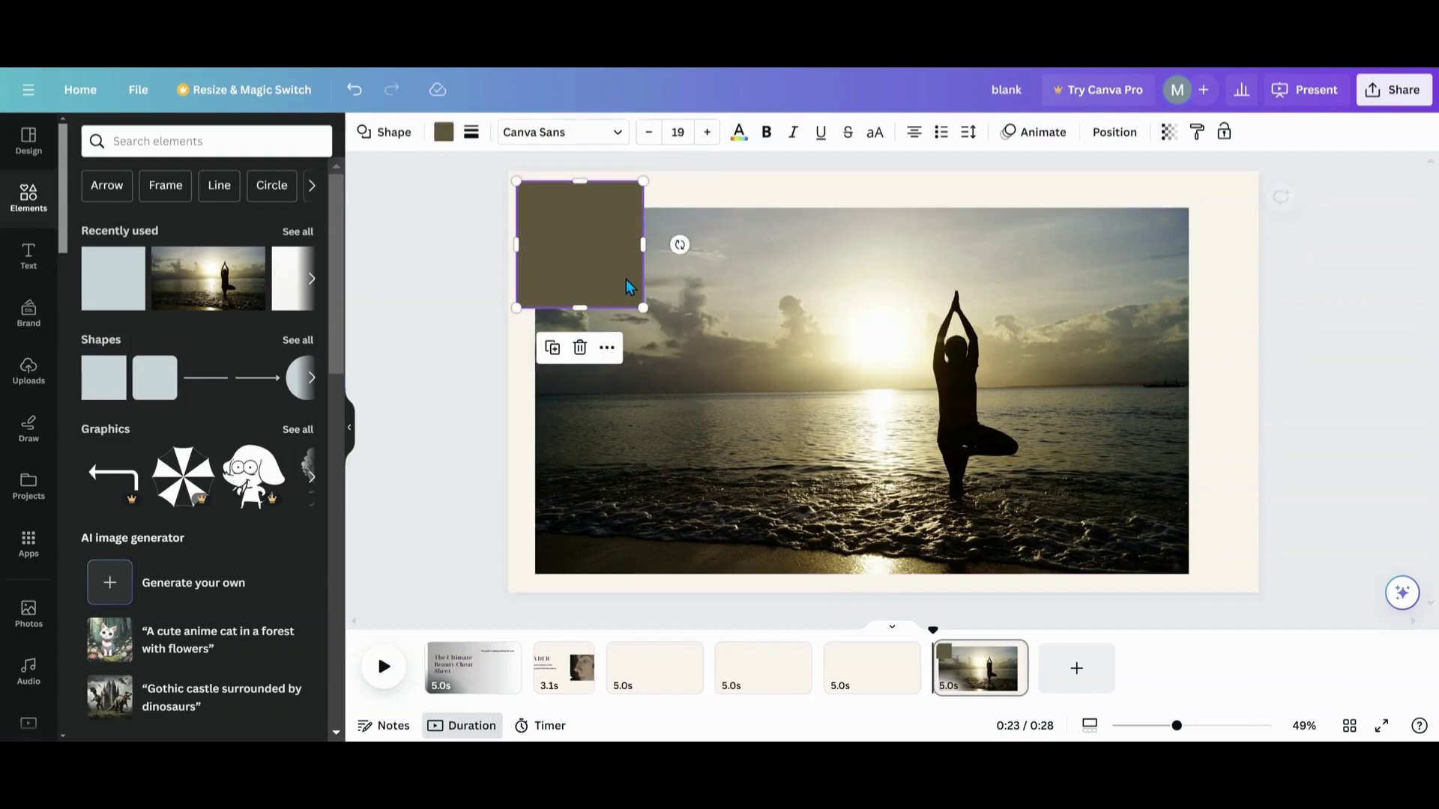
left_click_drag(643, 308, 726, 370)
left_click_drag(1136, 572, 1229, 588)
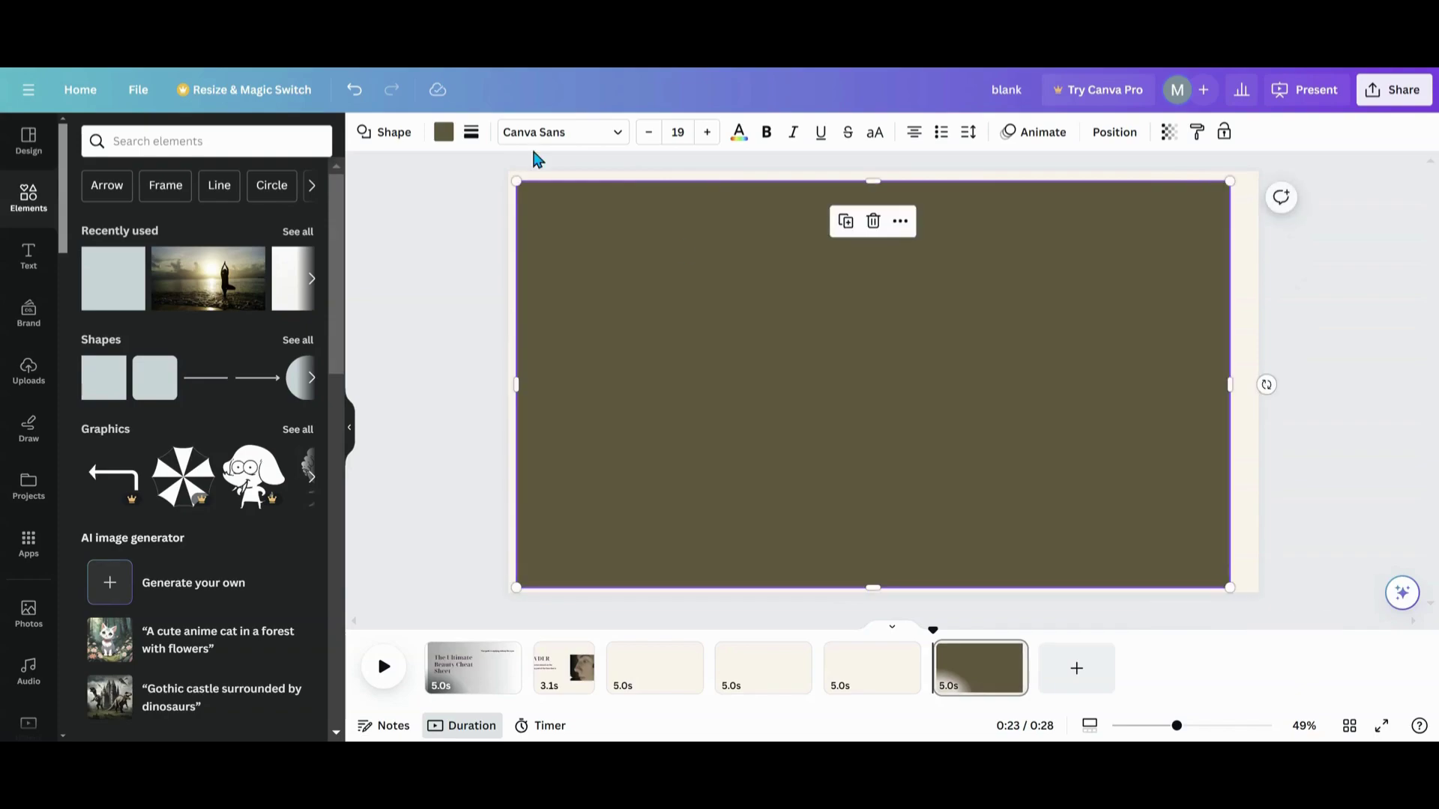
- Reorder the last page's layers so that the square shape lies behind the yoga photo
left_click(1108, 135)
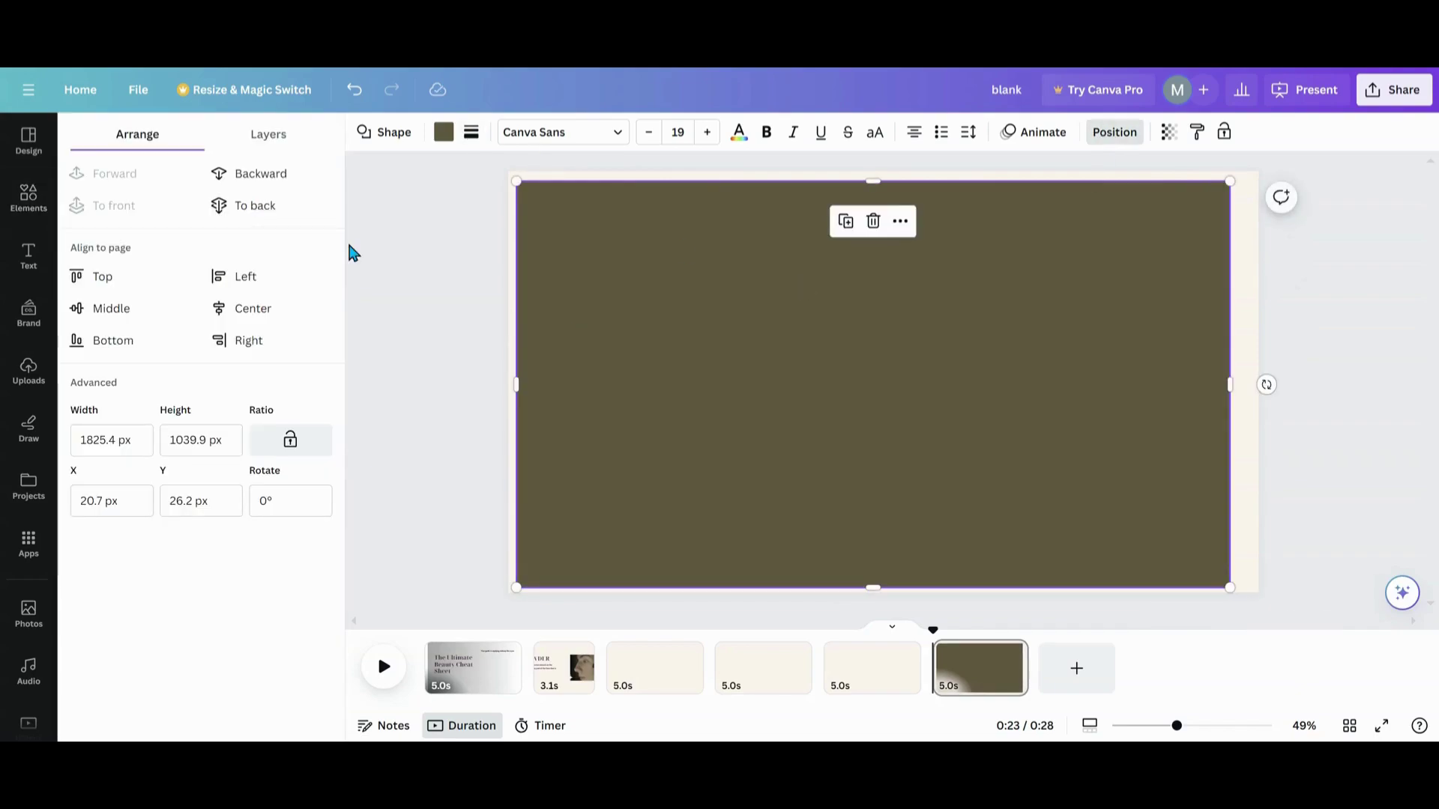
left_click(266, 137)
left_click_drag(240, 232, 240, 288)
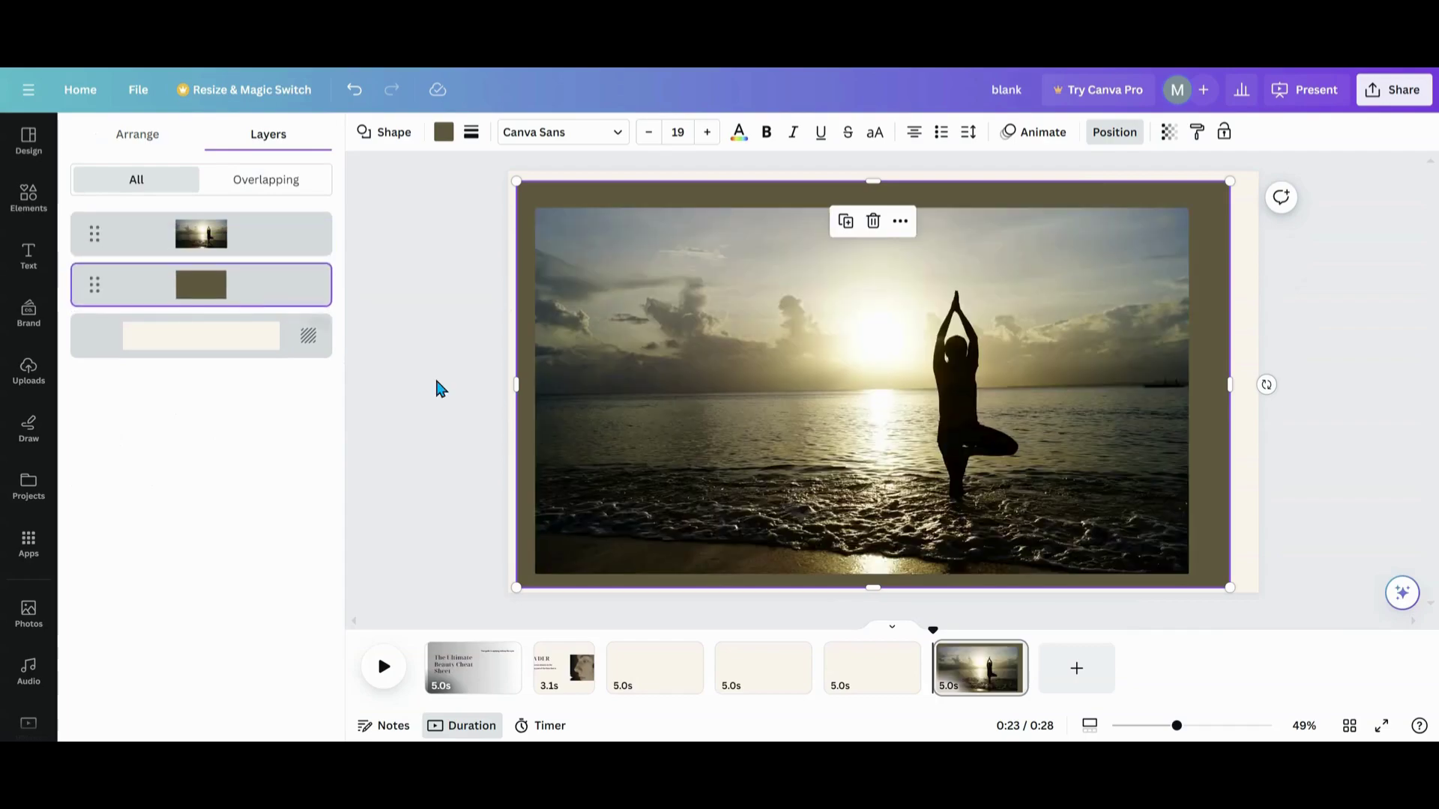
- Group the yoga photo with the square shape on the last page and move the group onto page 1
left_click(735, 367)
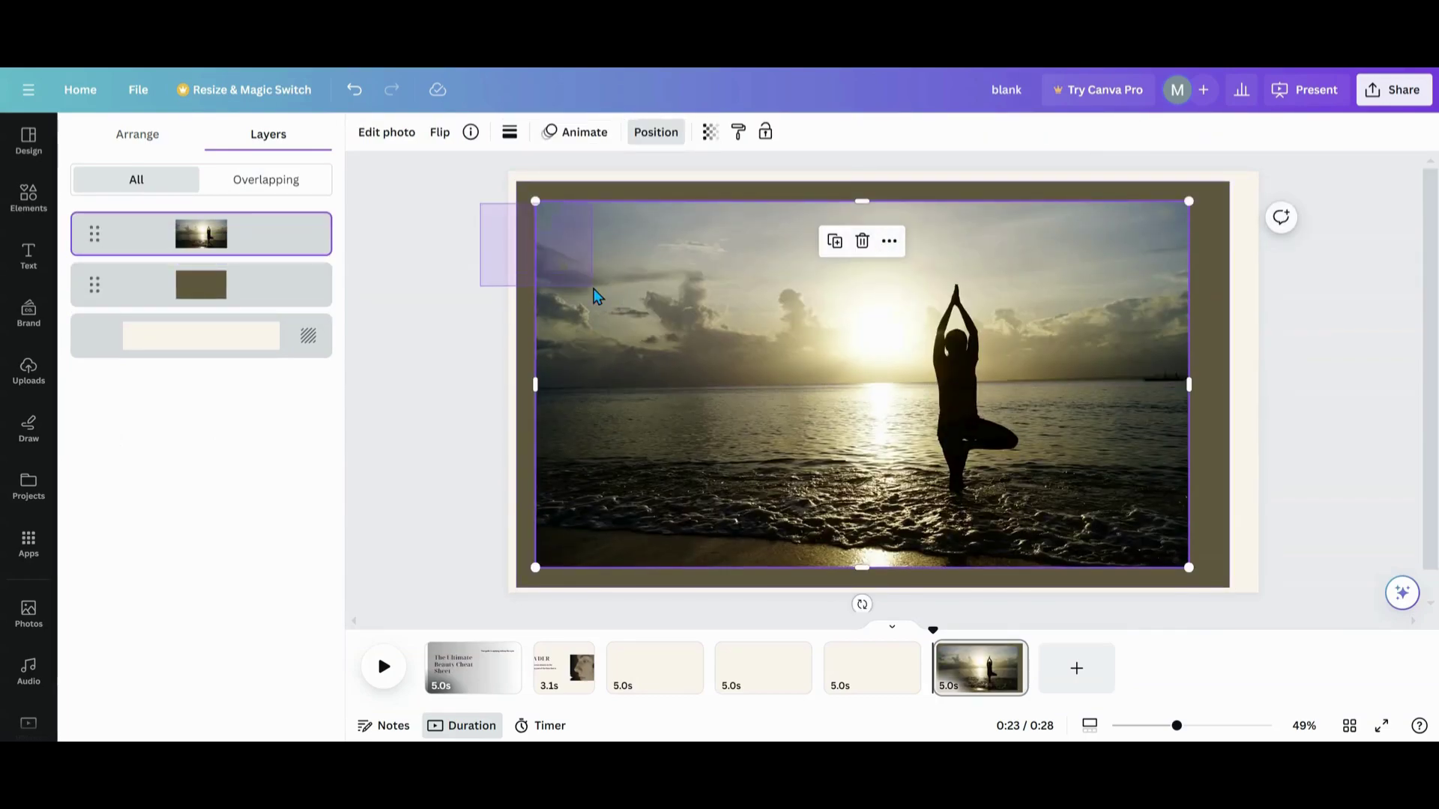
left_click_drag(595, 295, 599, 297)
left_click(833, 222)
left_click_drag(783, 344, 475, 682)
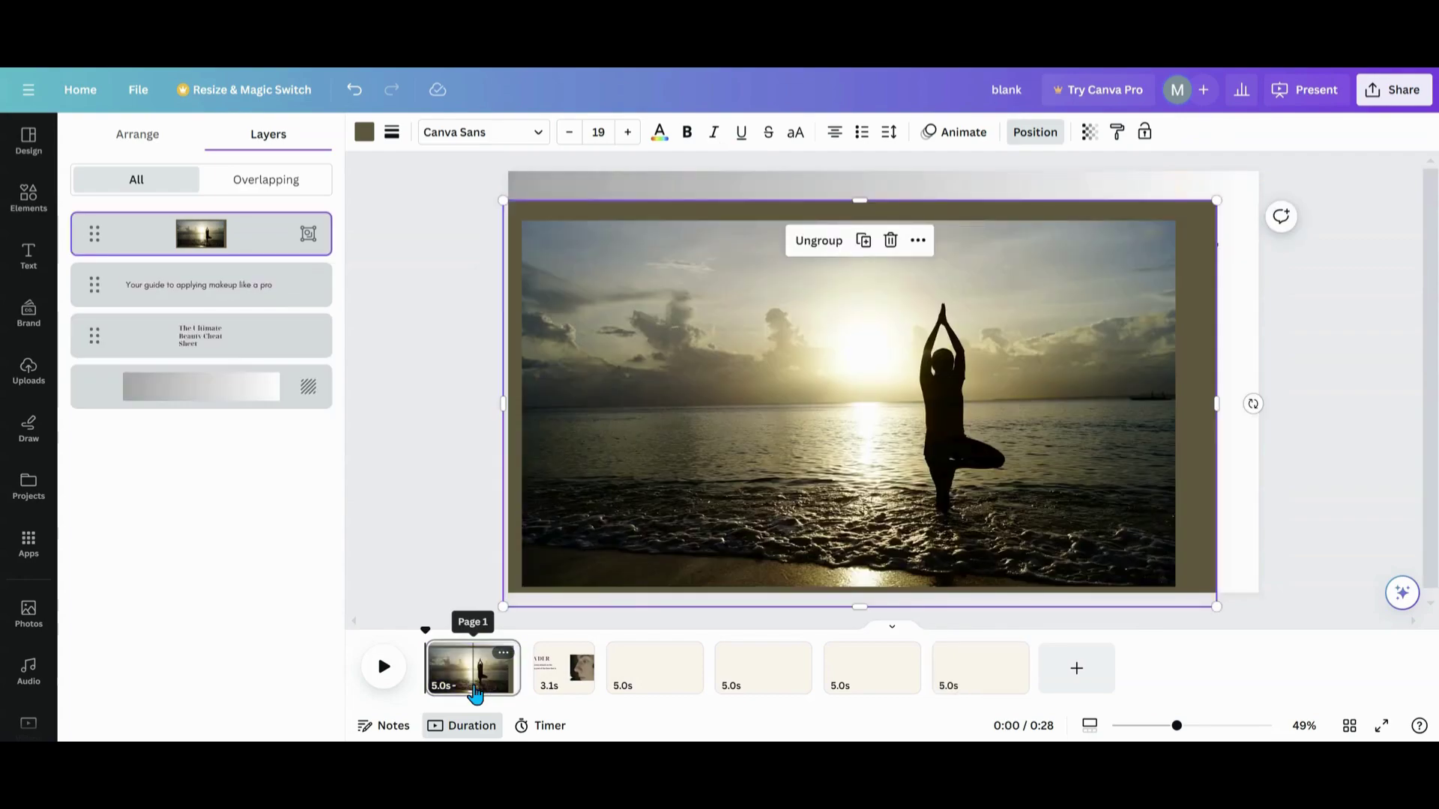
- Shrink the yoga photo group on page 1 and place it beneath the makeup guide subtitle, beside the title
left_click_drag(503, 201, 999, 483)
left_click_drag(1080, 536, 1058, 381)
left_click(896, 457)
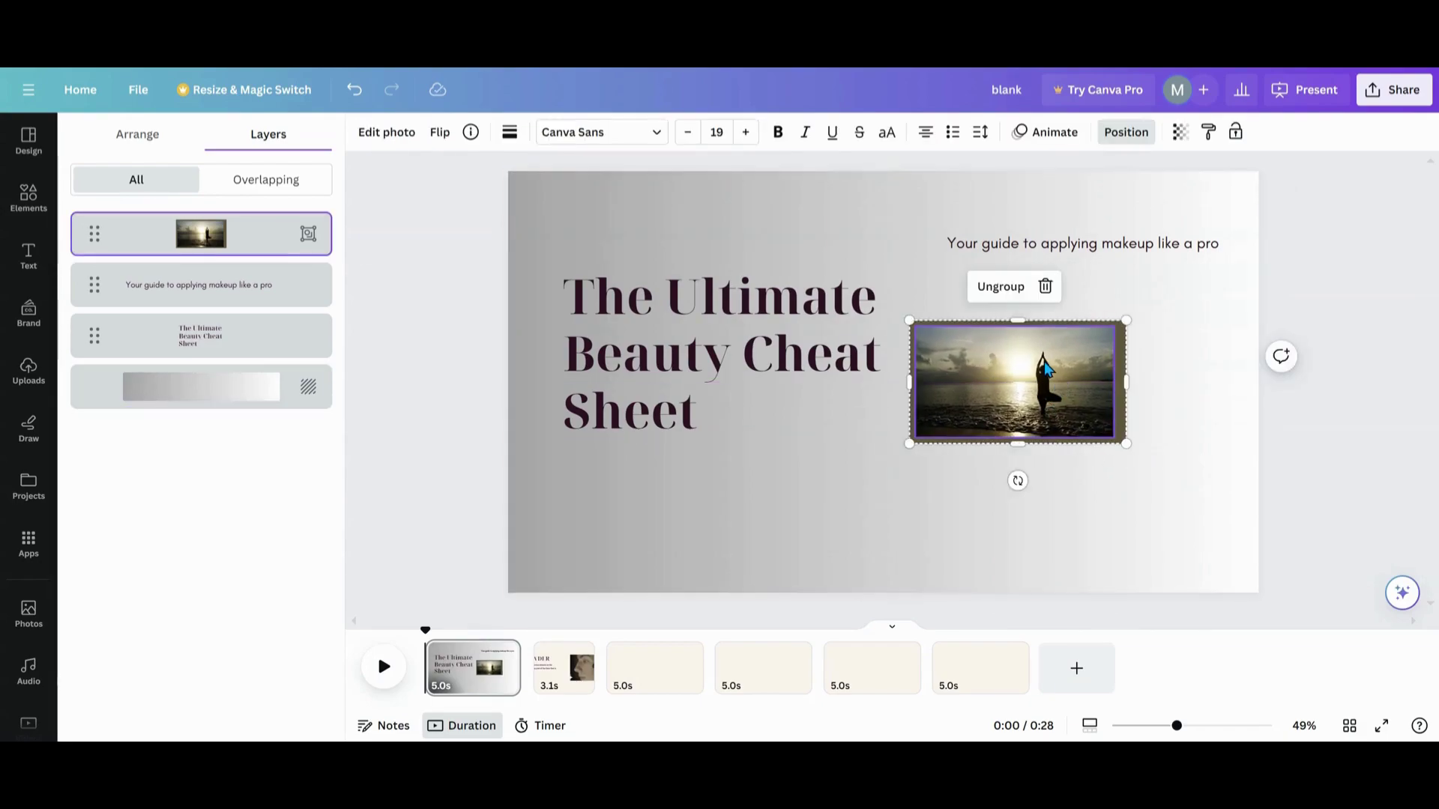
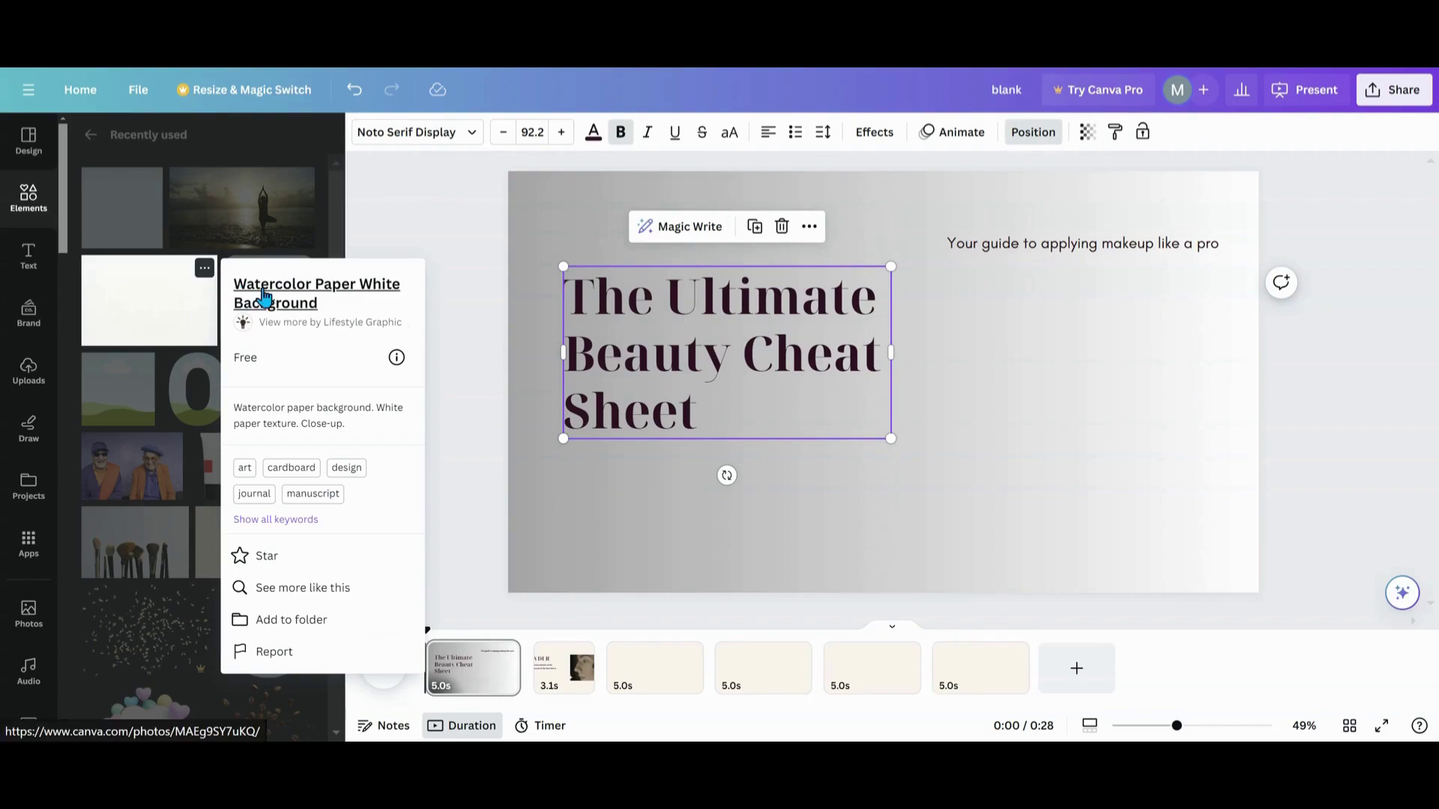
- Insert the recently used Watercolor Paper White Background photo on page 1 and reshape it into a tall portrait rectangle beneath the subtitle
left_click(173, 321)
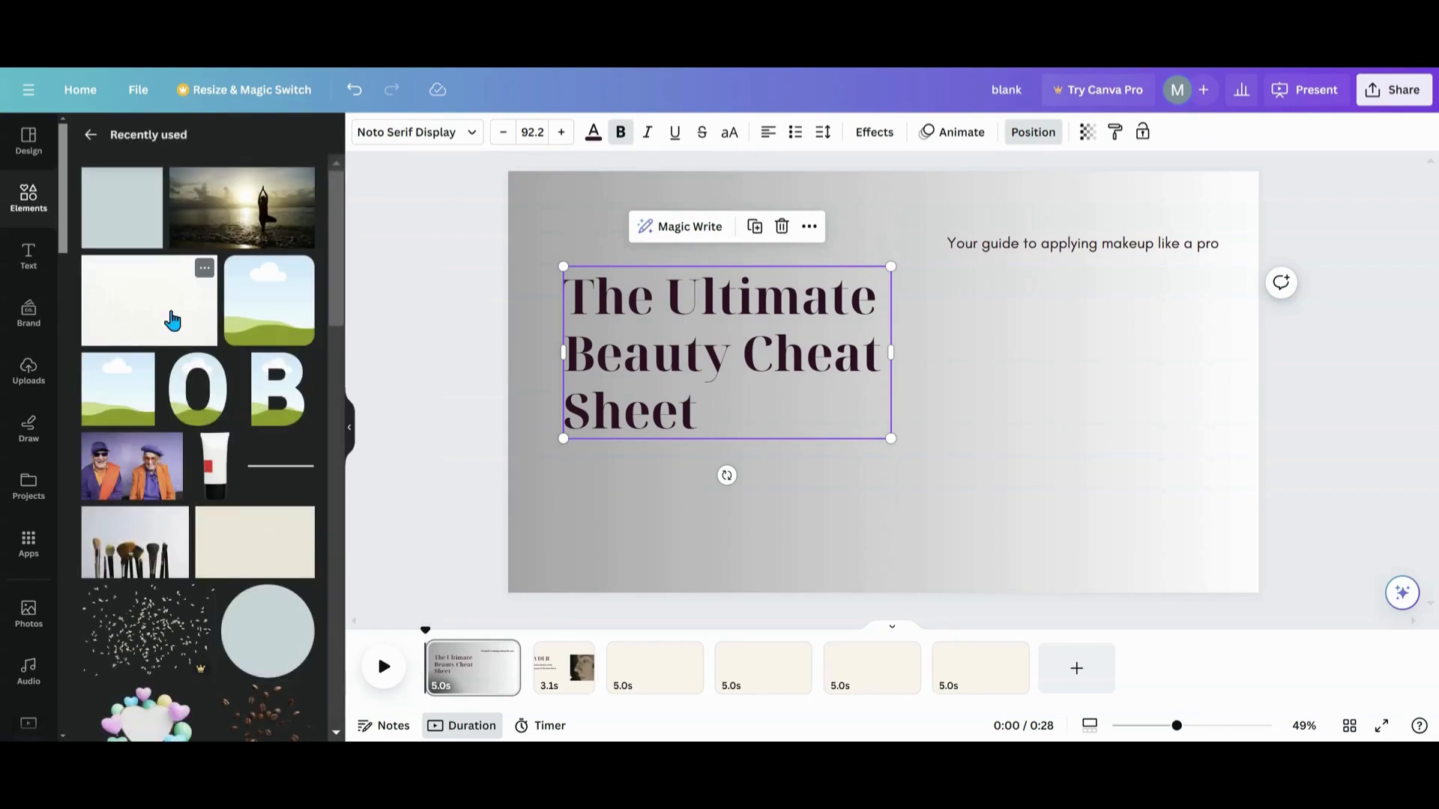
left_click(172, 320)
left_click_drag(1020, 480, 1065, 487)
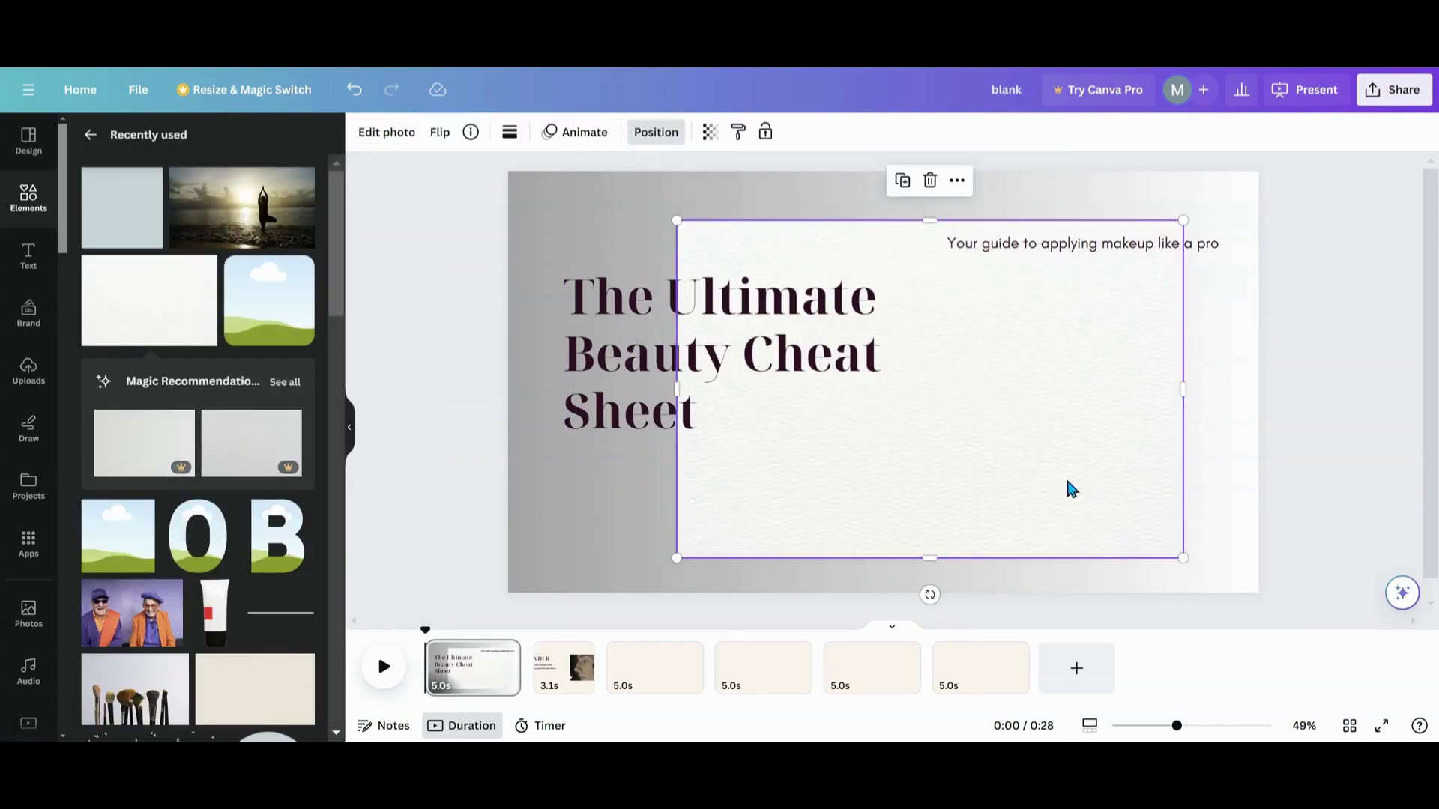
left_click_drag(678, 218, 938, 394)
left_click_drag(1061, 594, 1034, 421)
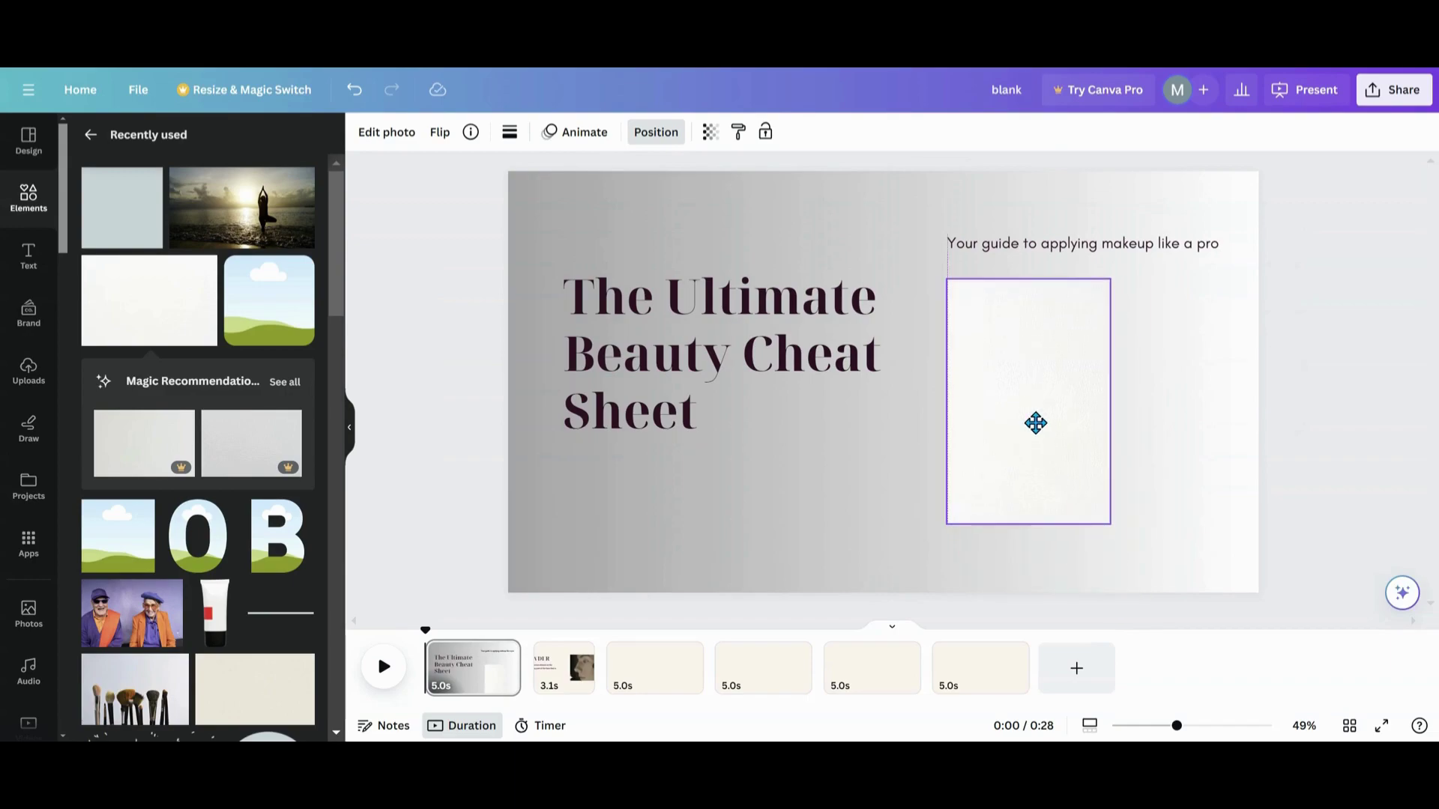
left_click_drag(1109, 525, 1137, 564)
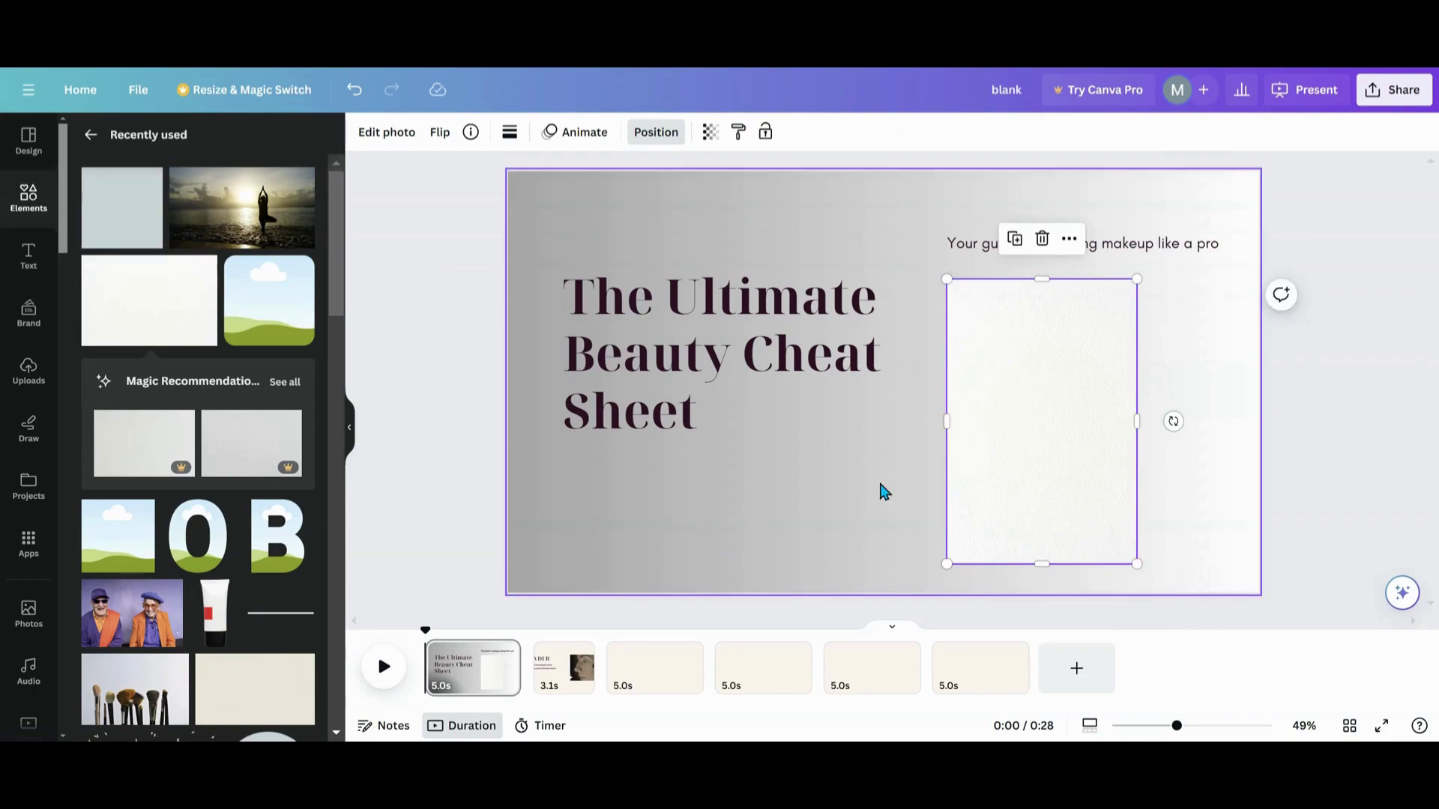
- Give the paper photo a Drop shadow with blur amount 28 and intensity 35, and enlarge it slightly up to the subtitle
left_click(388, 135)
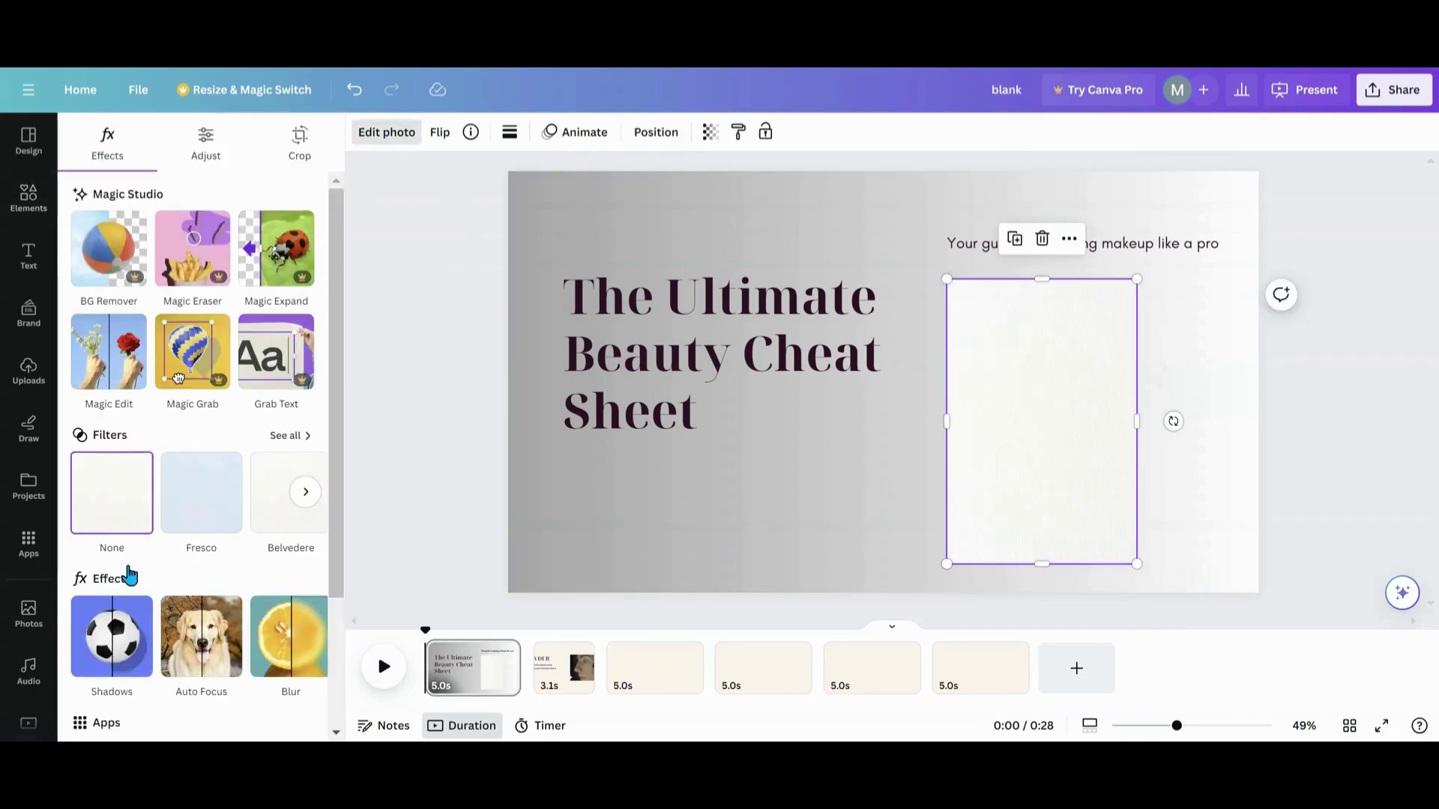
left_click(96, 649)
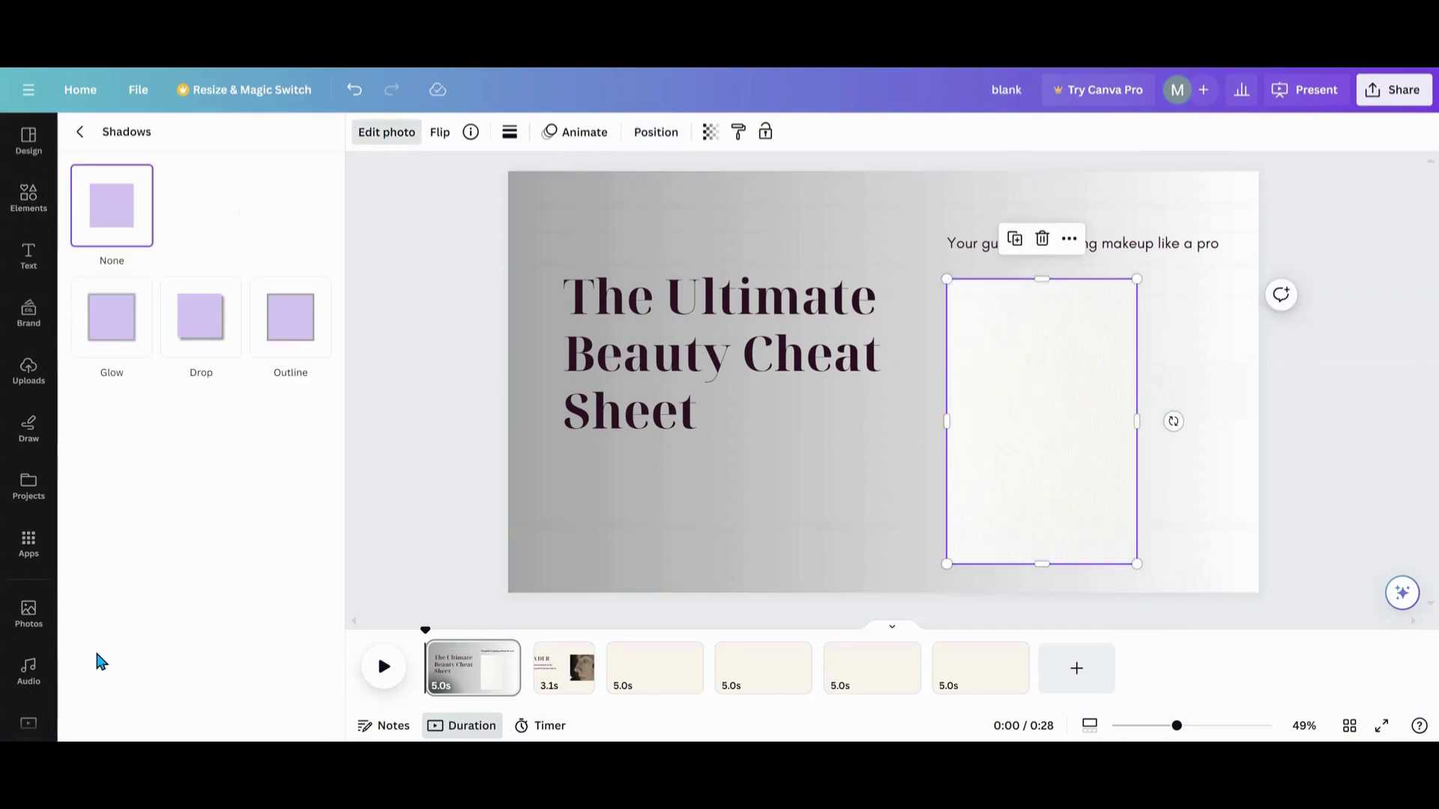
left_click(193, 335)
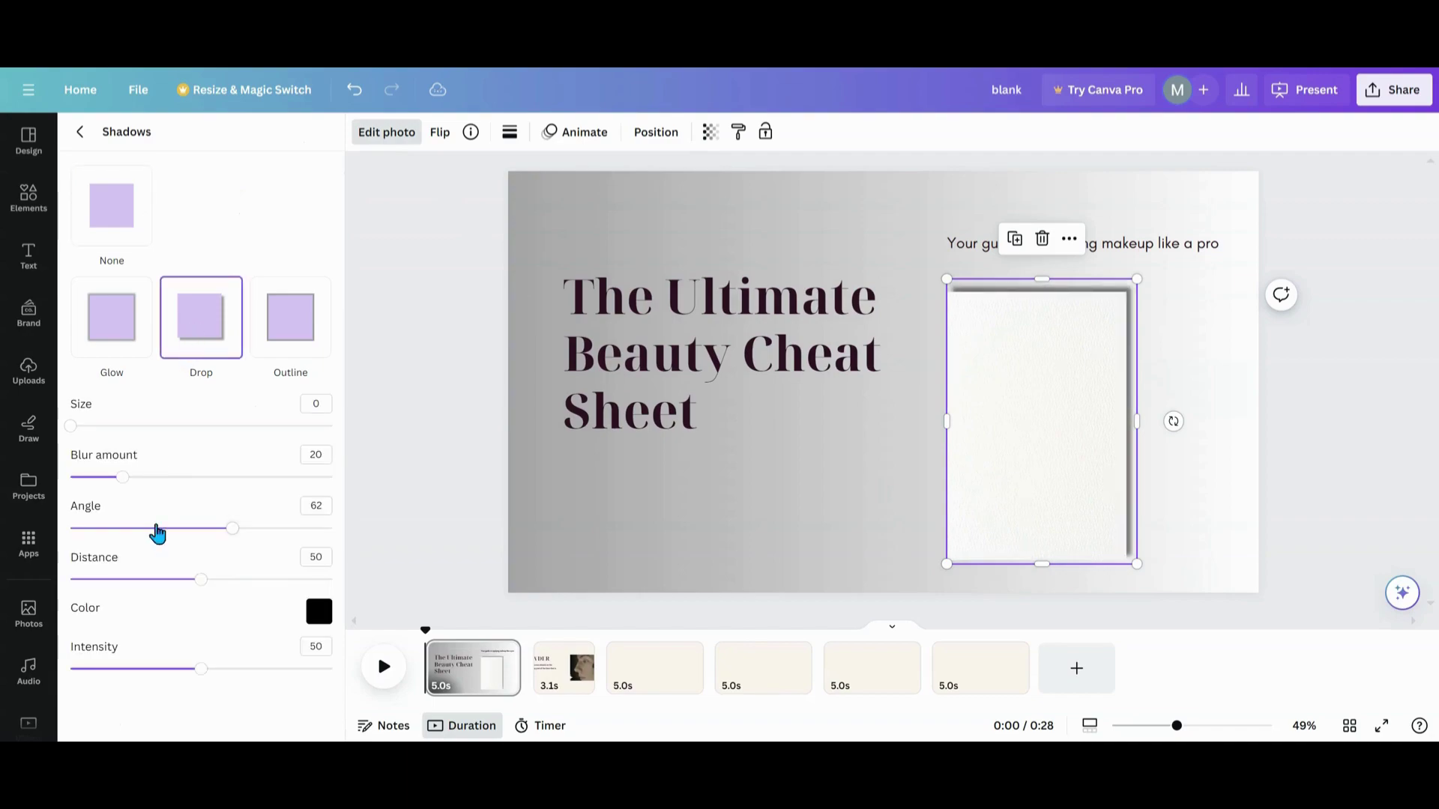
left_click_drag(201, 673, 163, 665)
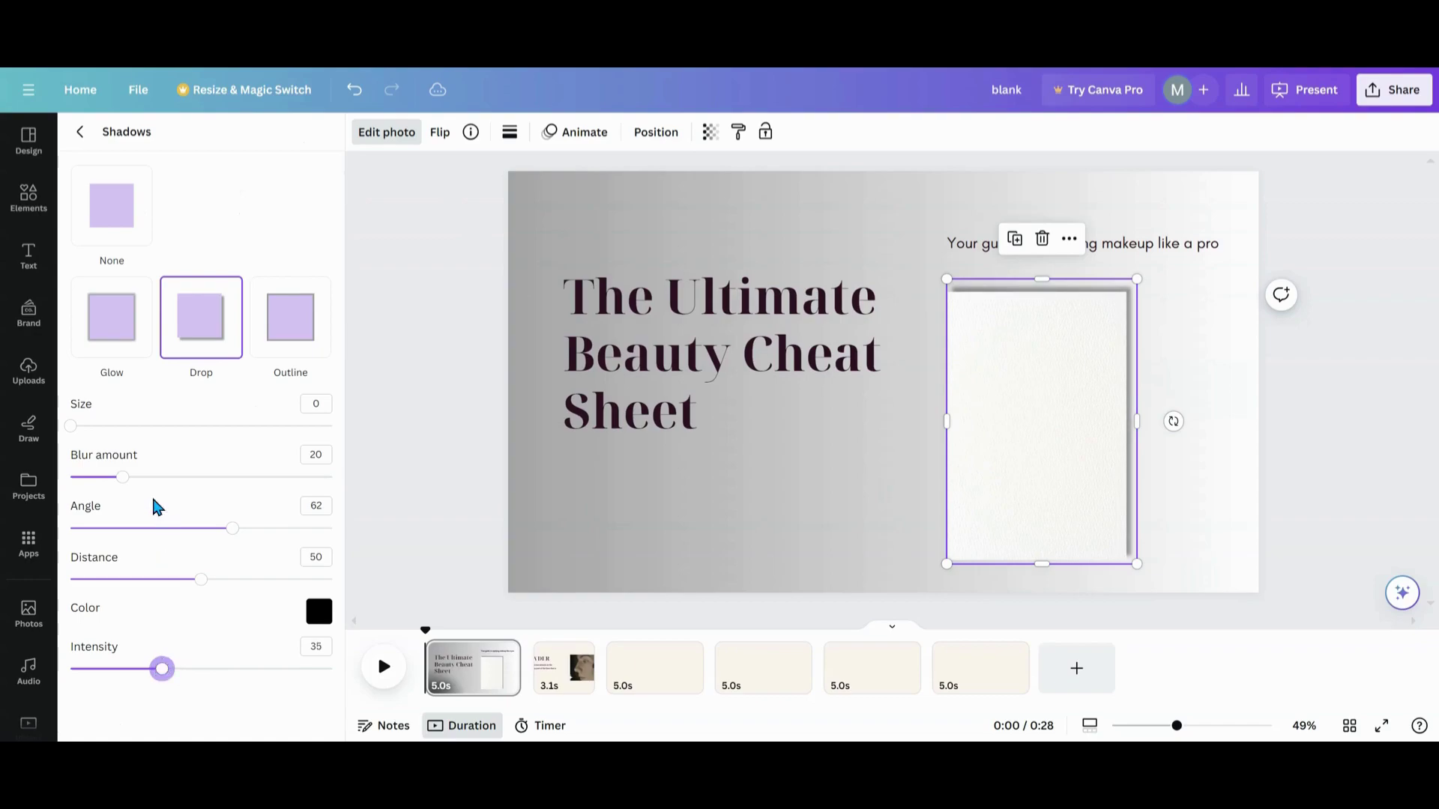
left_click_drag(124, 478, 144, 480)
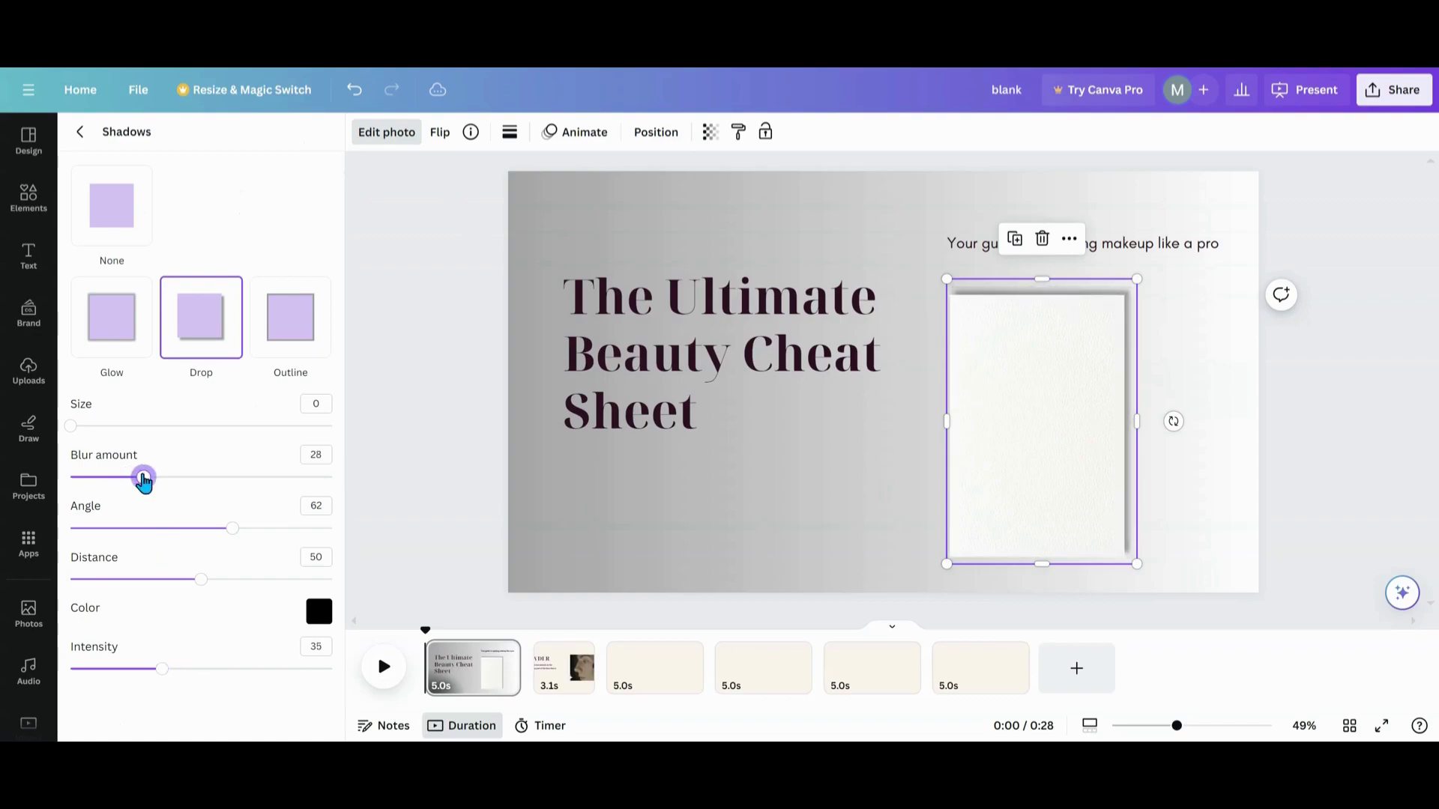
left_click(436, 527)
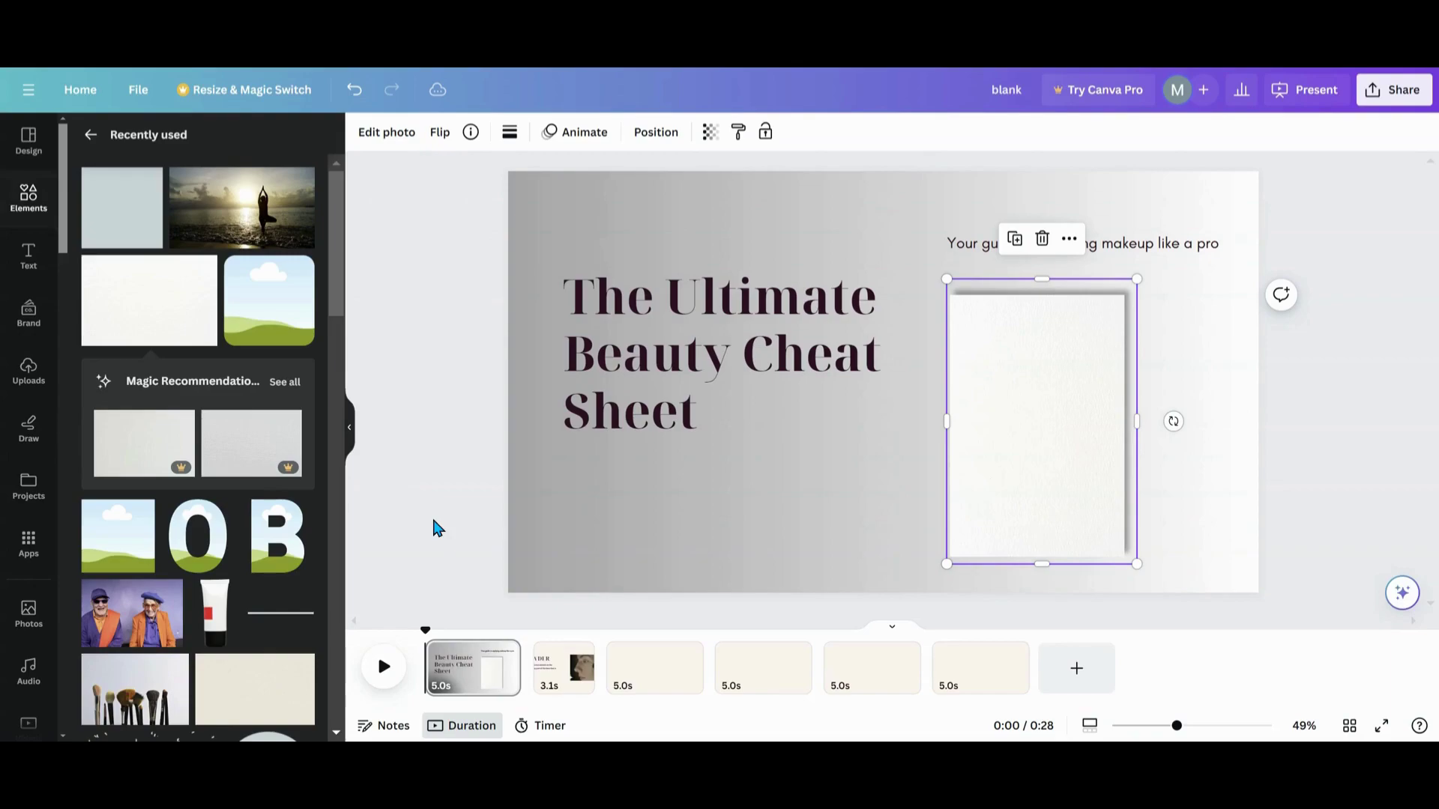
left_click_drag(1137, 279, 1157, 253)
left_click_drag(1089, 360, 1108, 352)
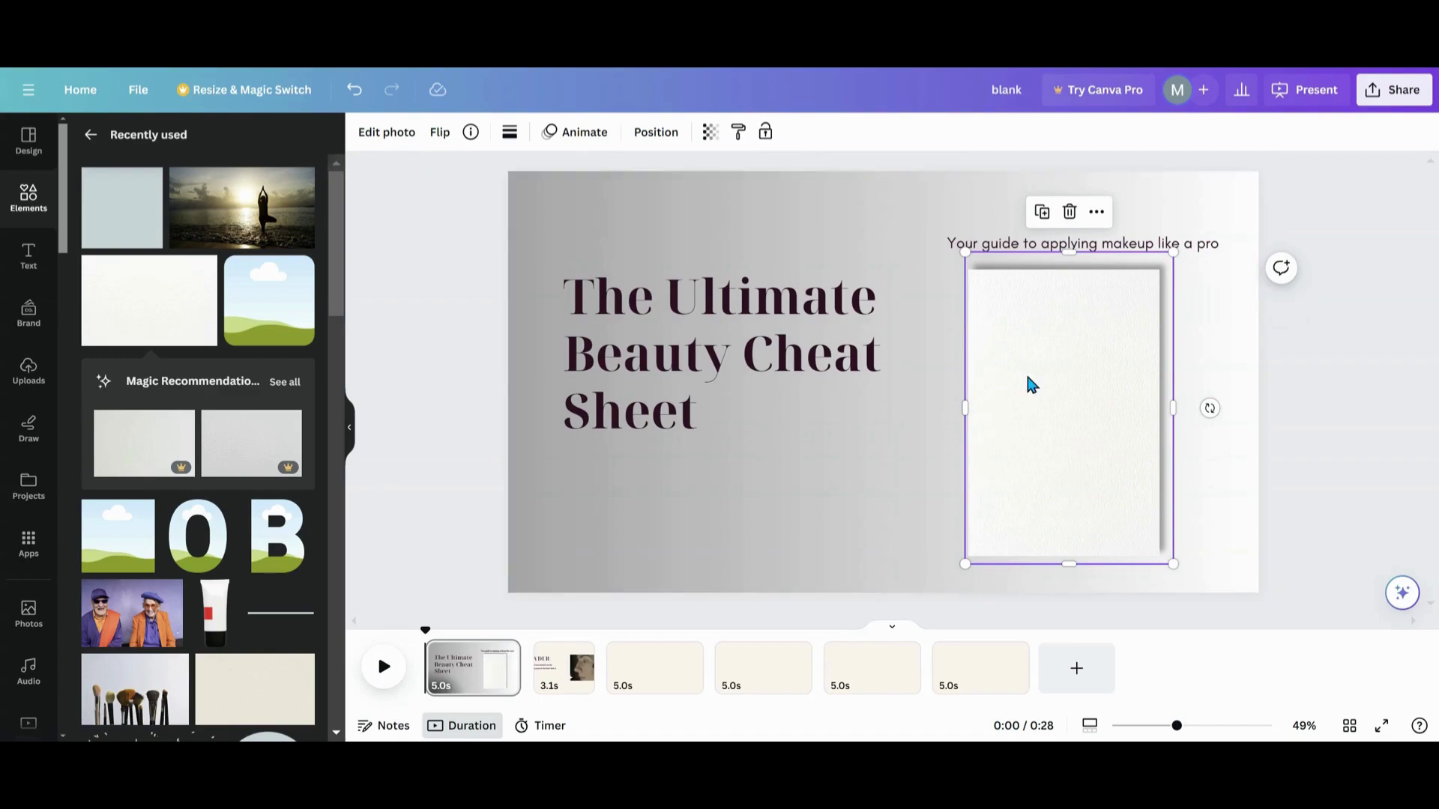
- Add the recently used square shape to page 1 and fit it across the upper half of the paper photo
left_click(116, 226)
left_click_drag(911, 414, 1156, 347)
left_click_drag(1048, 322, 1047, 326)
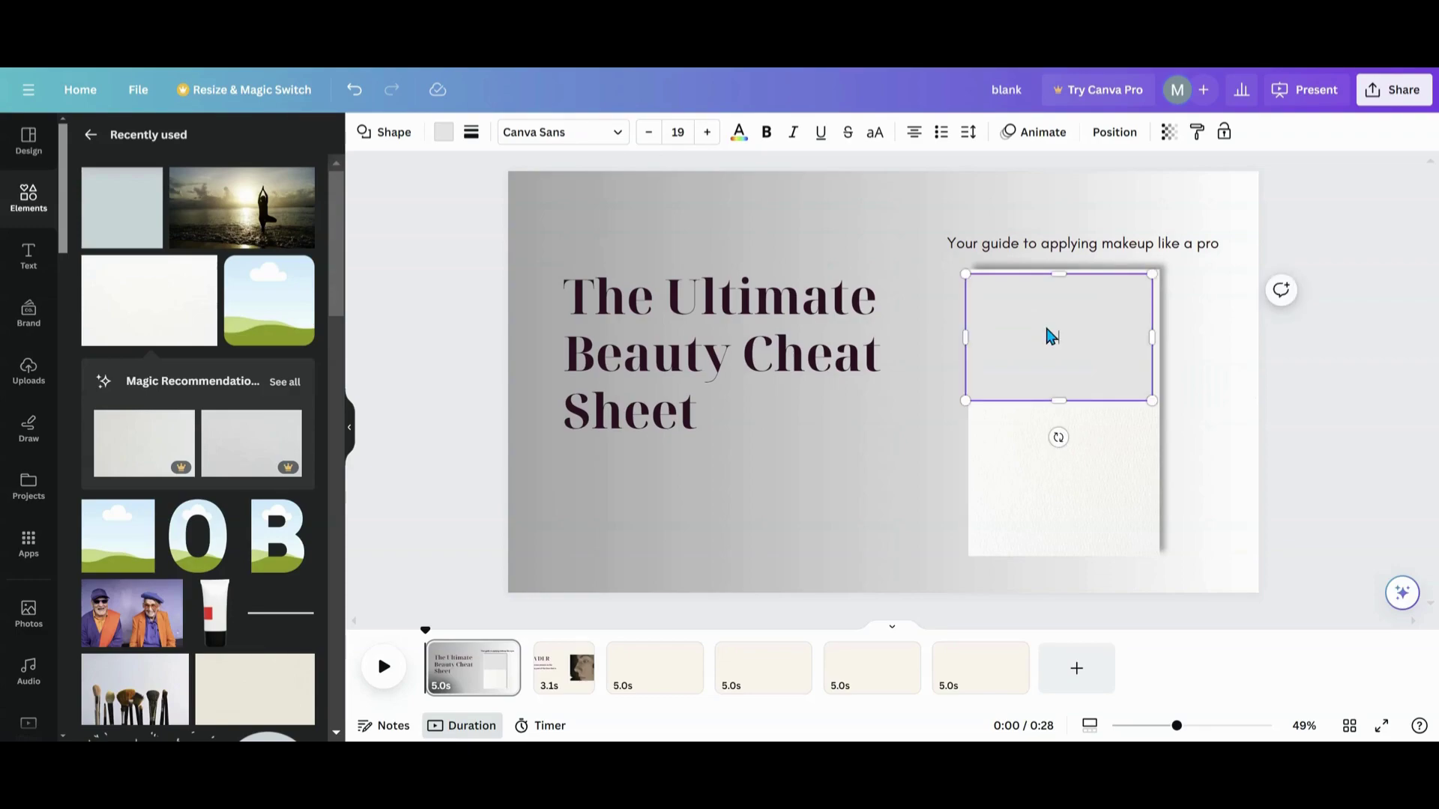
left_click(934, 412)
left_click(1004, 375)
left_click_drag(1001, 376, 999, 377)
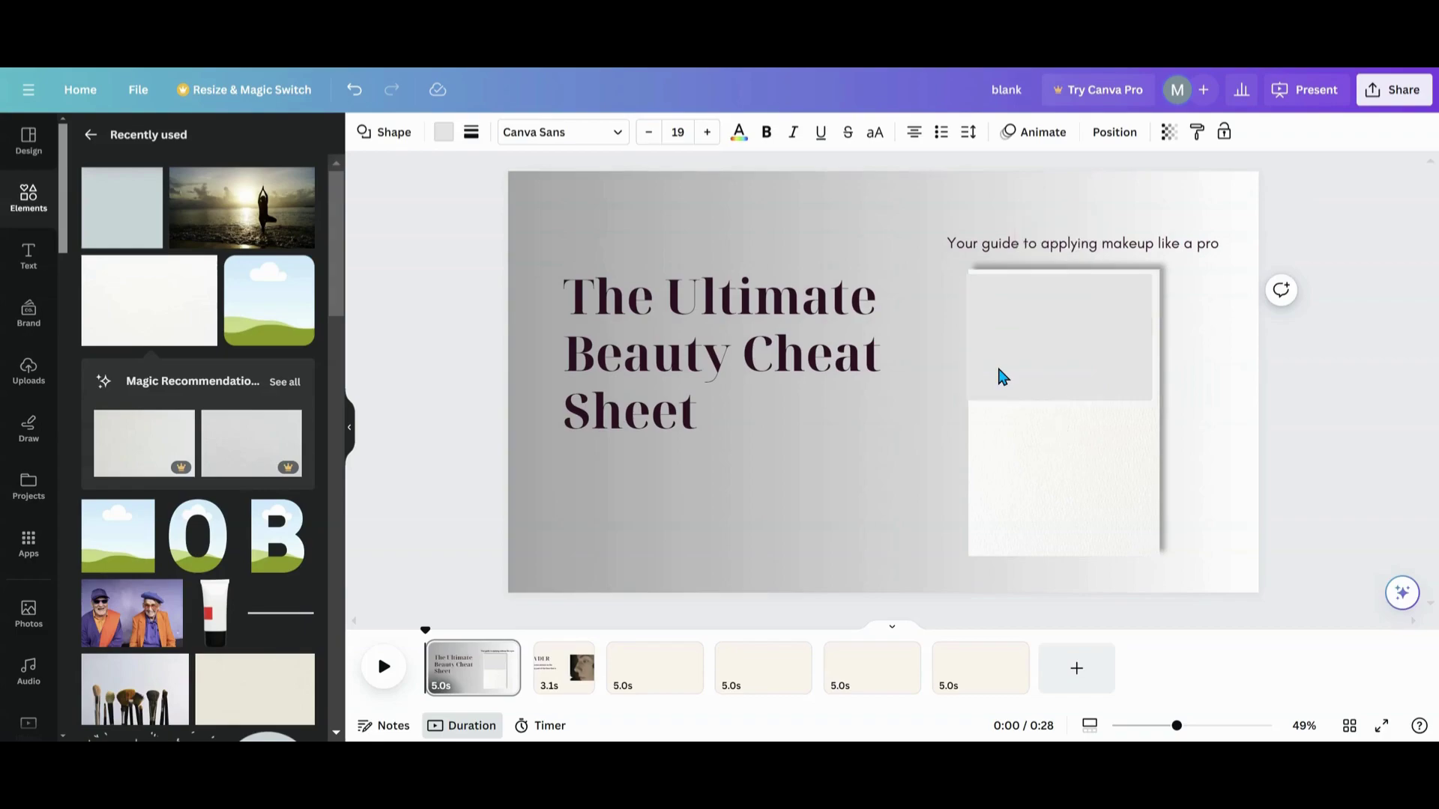
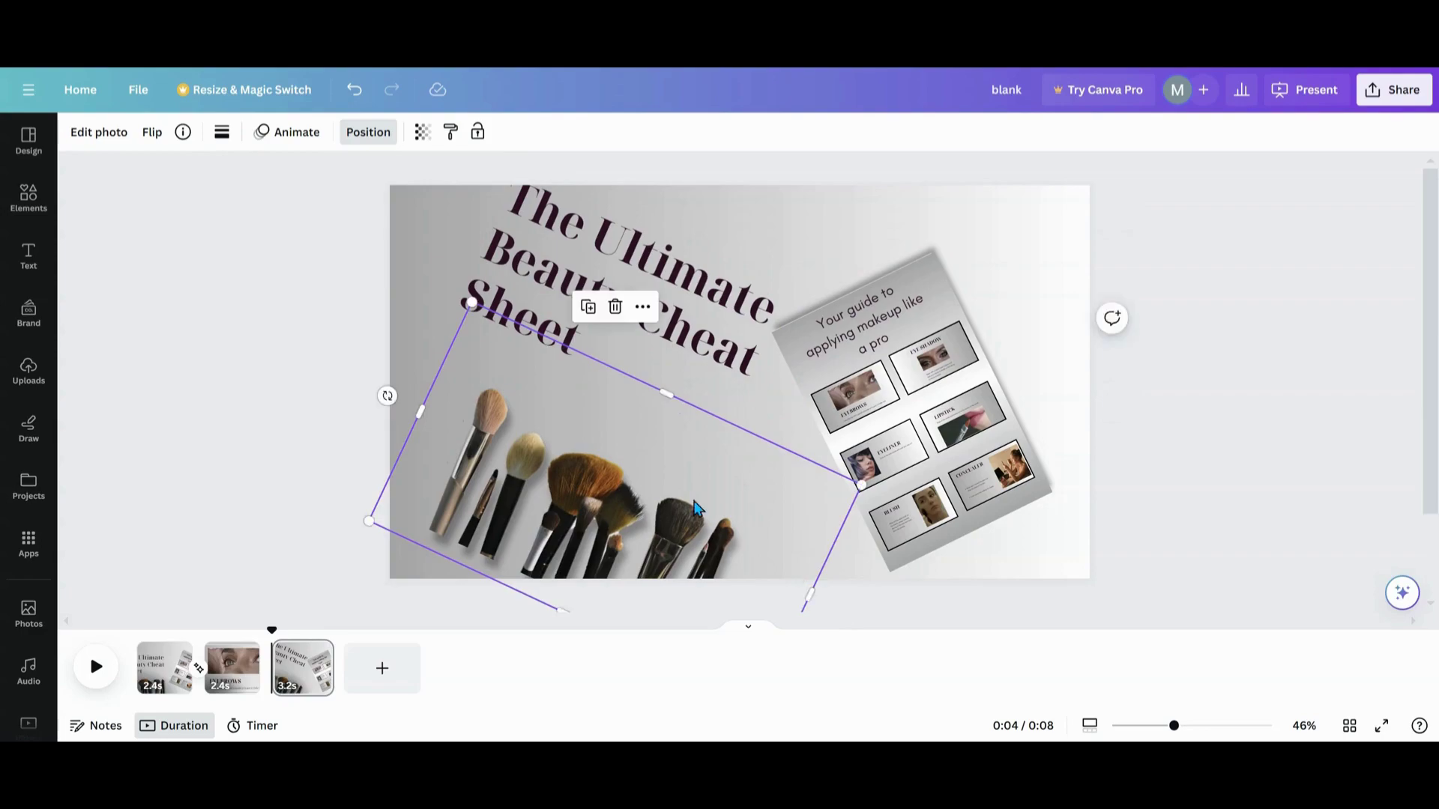
- Shift the makeup brushes photo to page 3's lower-left corner and move the tilted title down until it fits on the page
left_click_drag(692, 500, 579, 528)
left_click(664, 295)
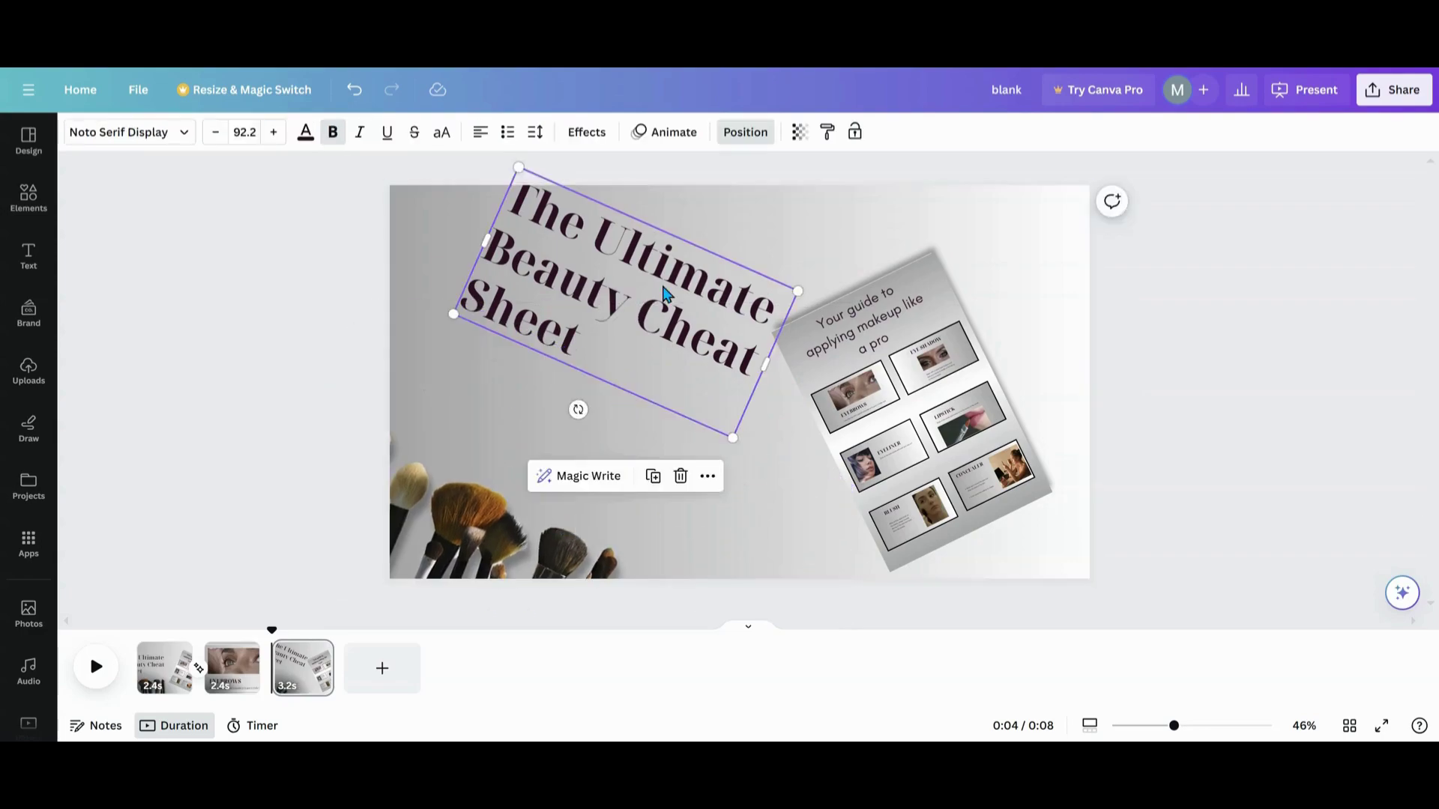
left_click_drag(665, 296, 658, 313)
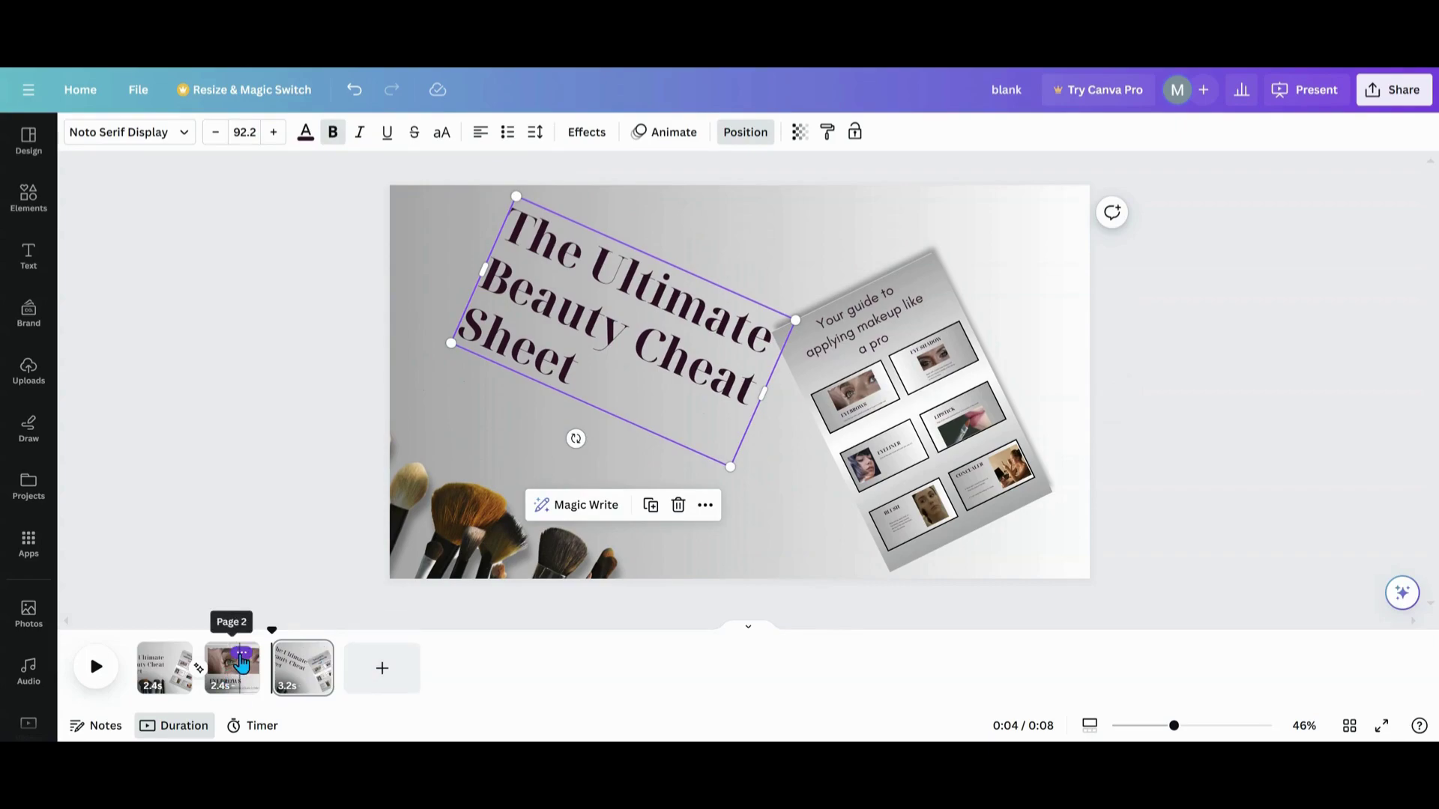
- Duplicate the Eyebrows page and move the copy to the end of the presentation
left_click(240, 654)
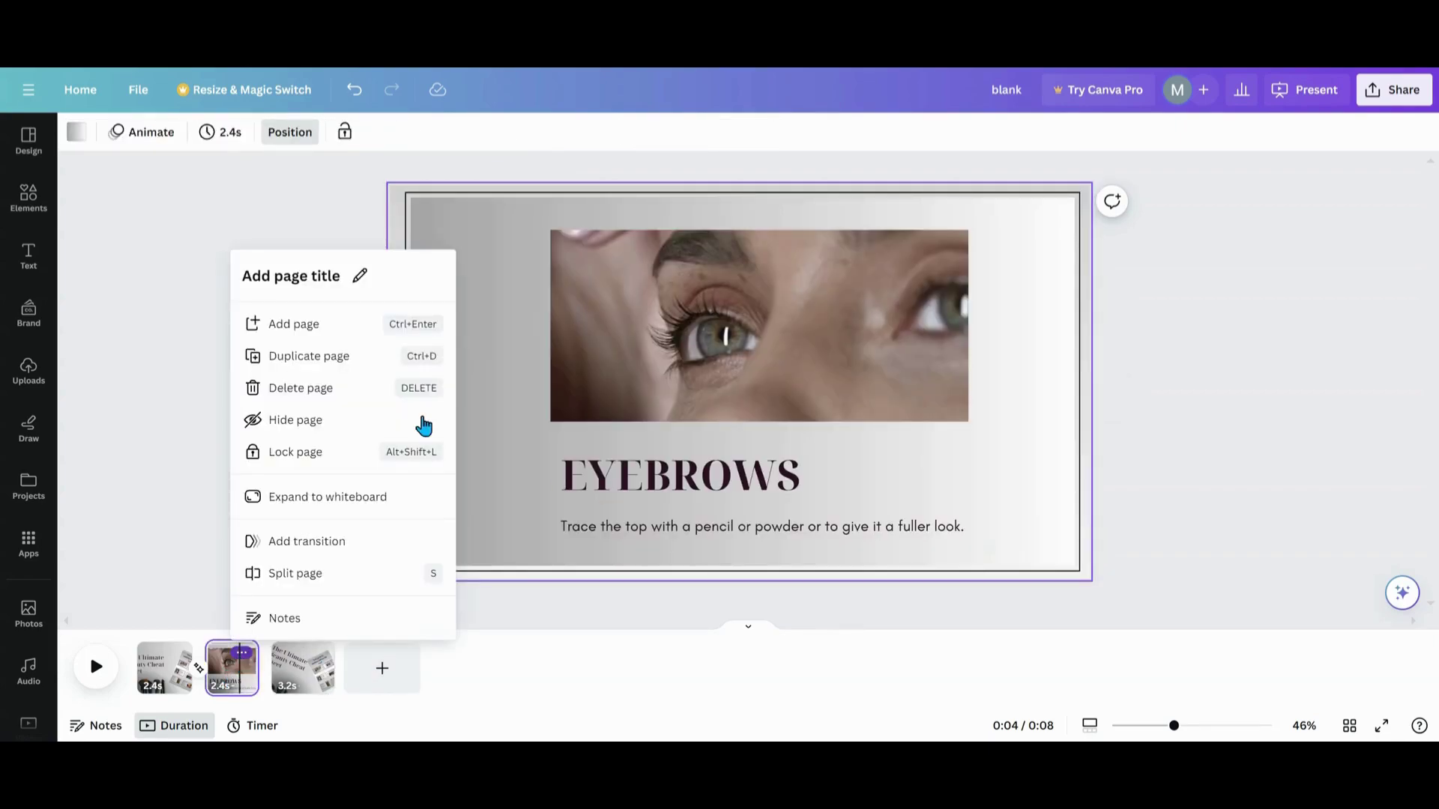
left_click(301, 367)
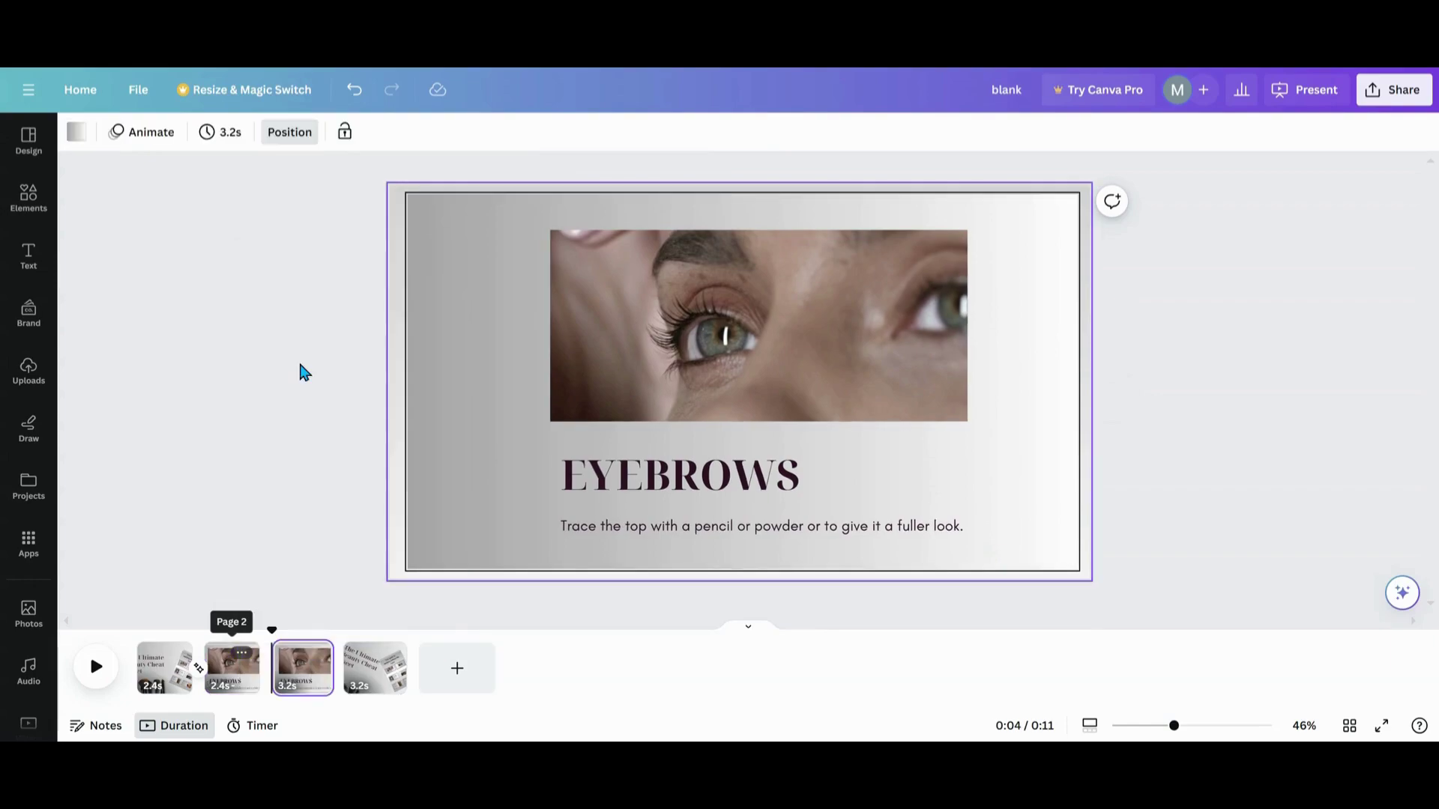
left_click_drag(291, 672, 412, 676)
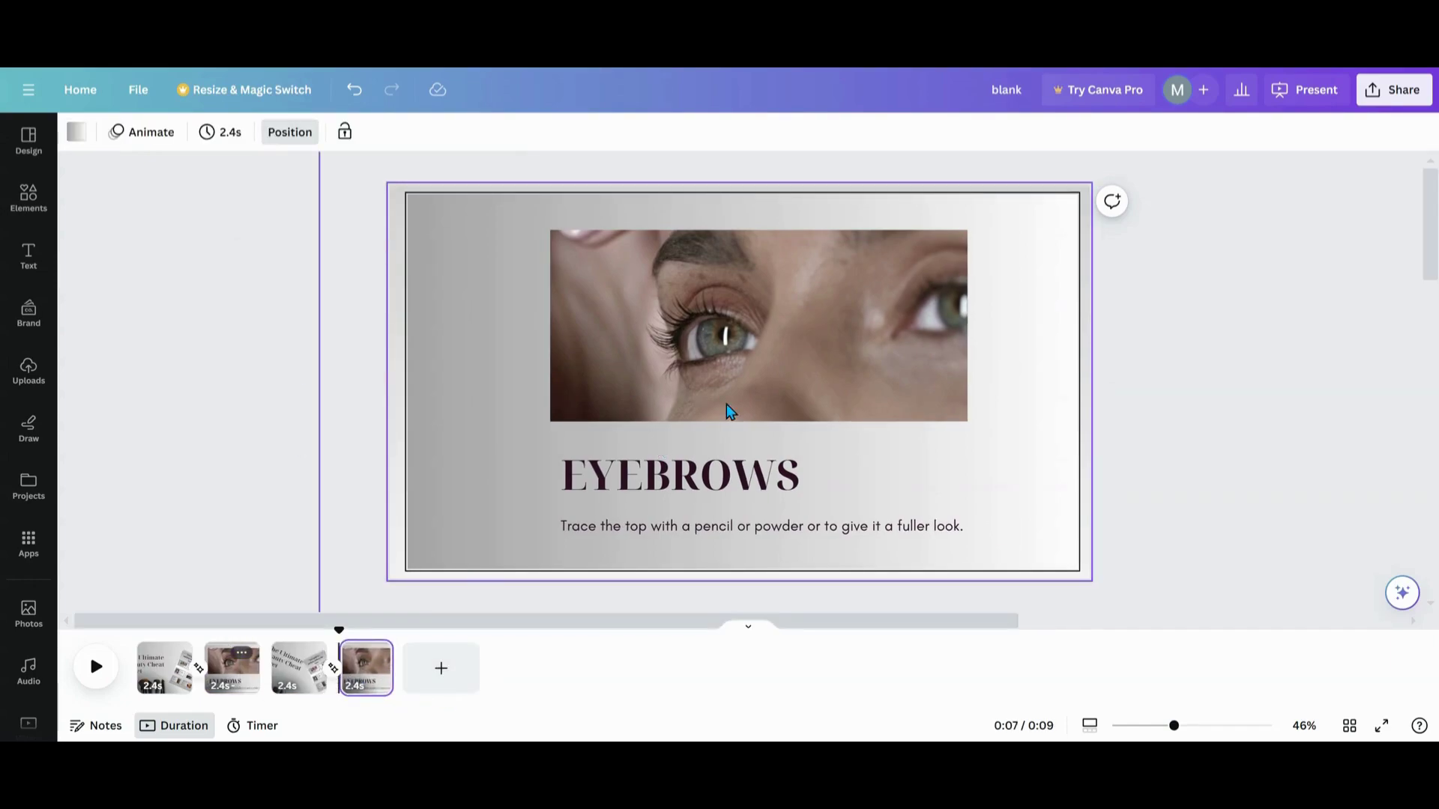
- Slide the grouped cards leftward on the copied page until the Eye Shadow card fills the page in place of Eyebrows
left_click_drag(726, 411, 546, 401)
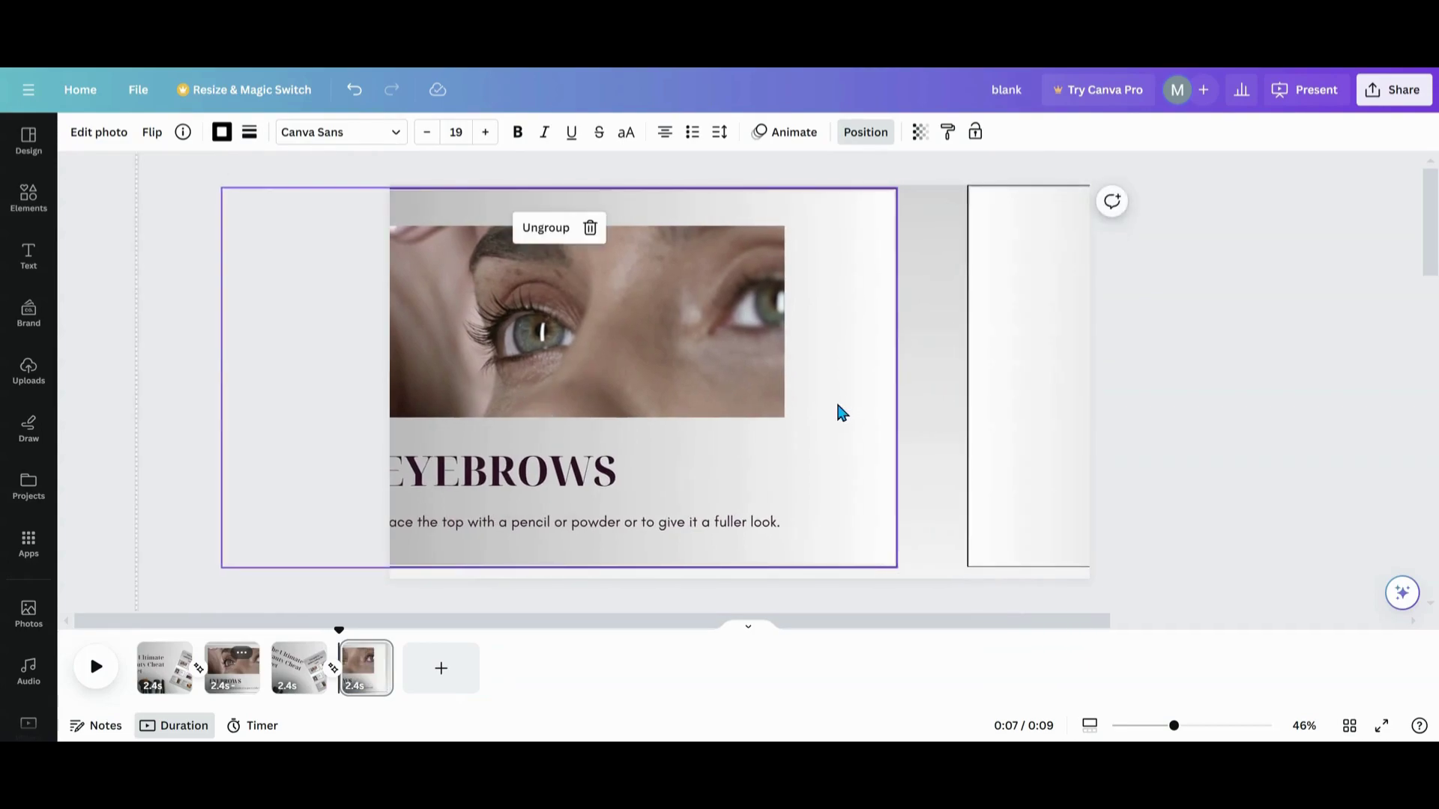
left_click_drag(841, 411, 537, 412)
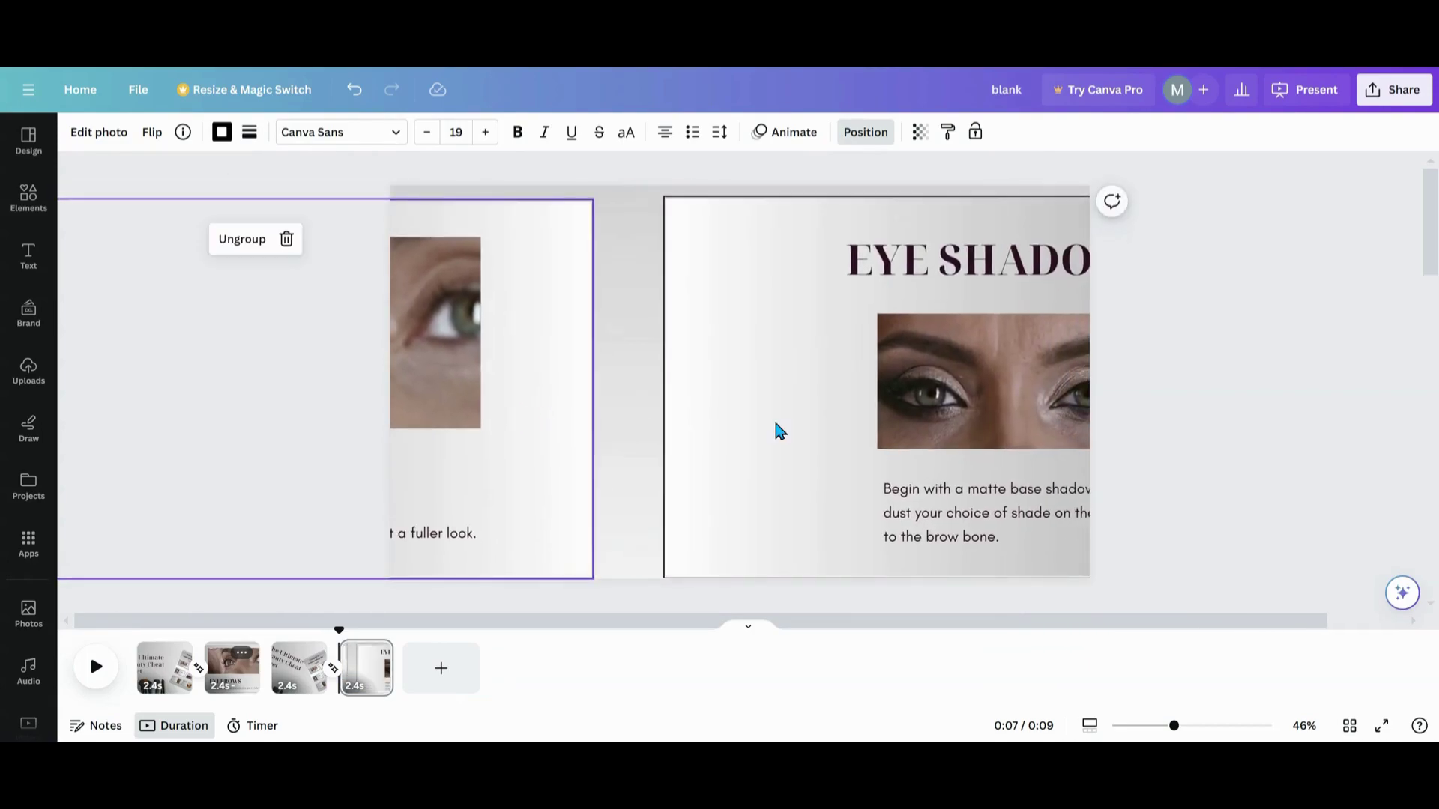
left_click_drag(777, 430, 508, 415)
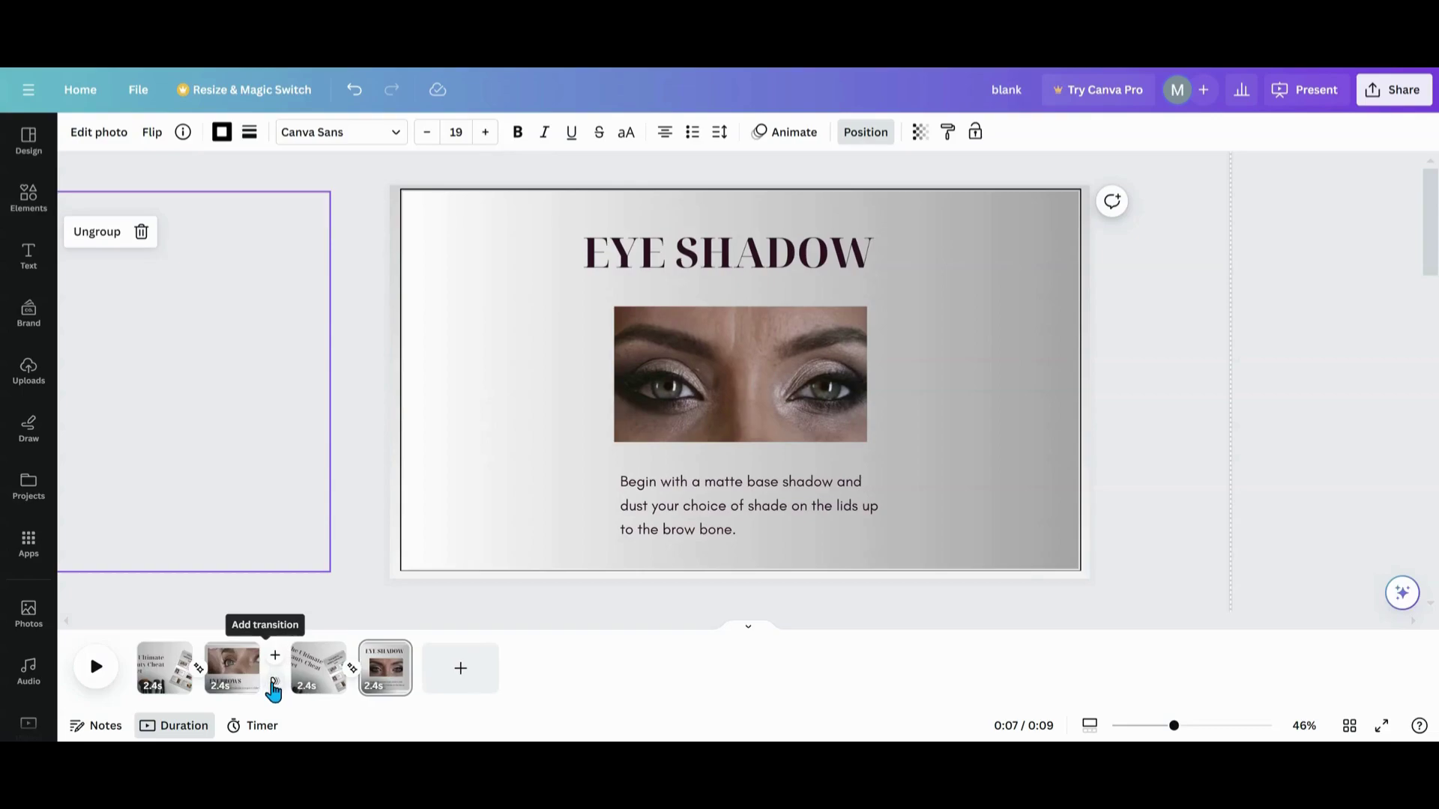
- Apply the Match & Move transition with its 1.625-second duration between all pages
left_click(199, 670)
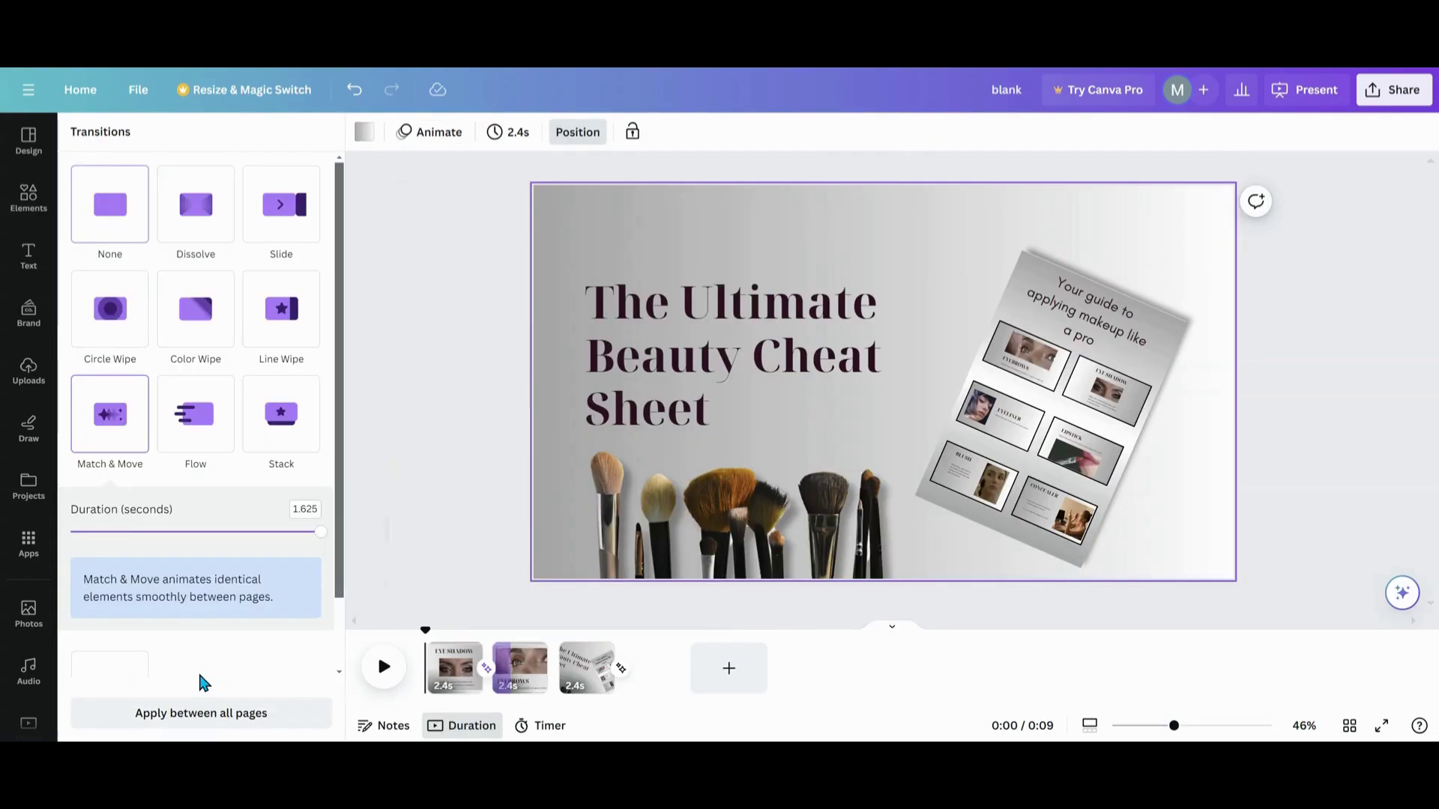
left_click(236, 715)
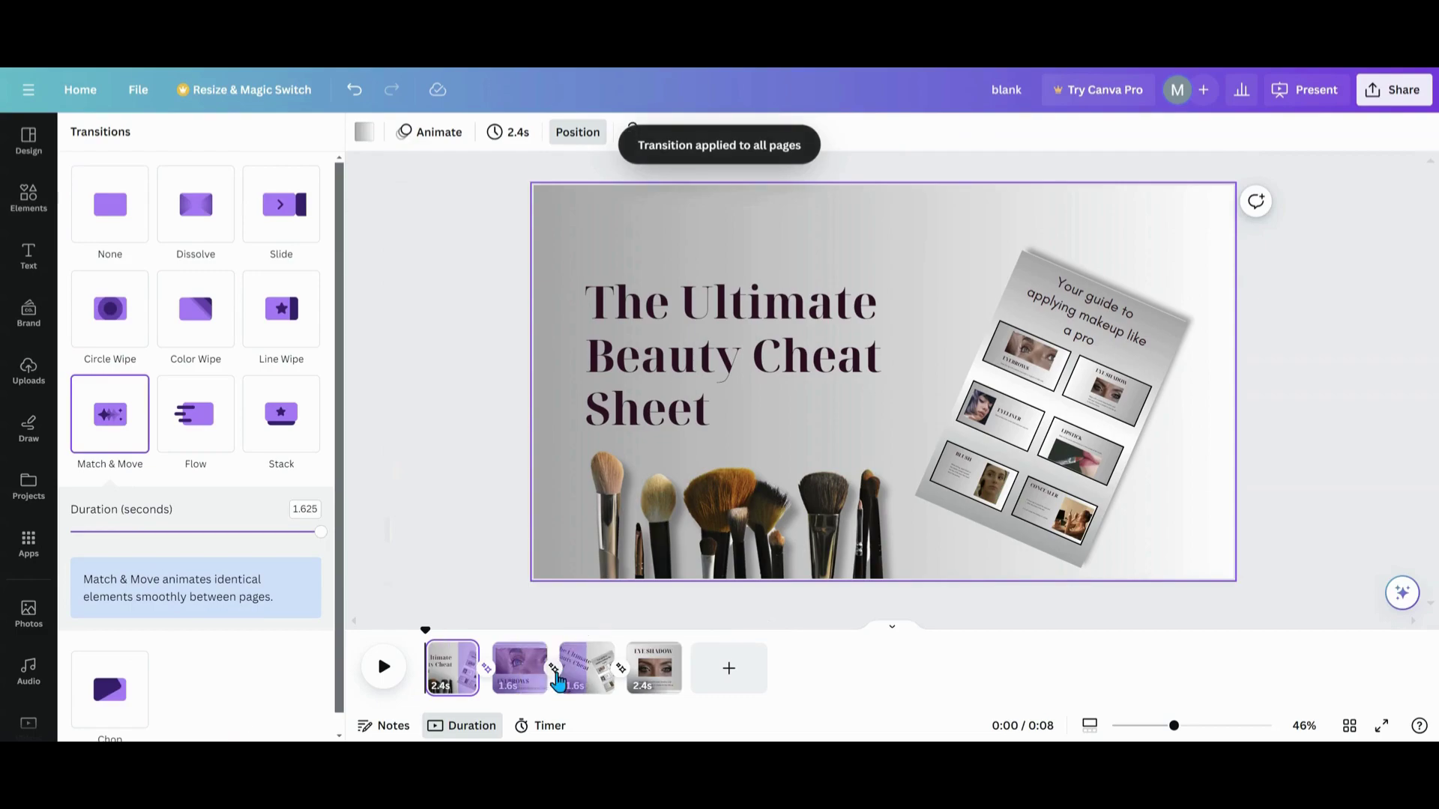
left_click(523, 674)
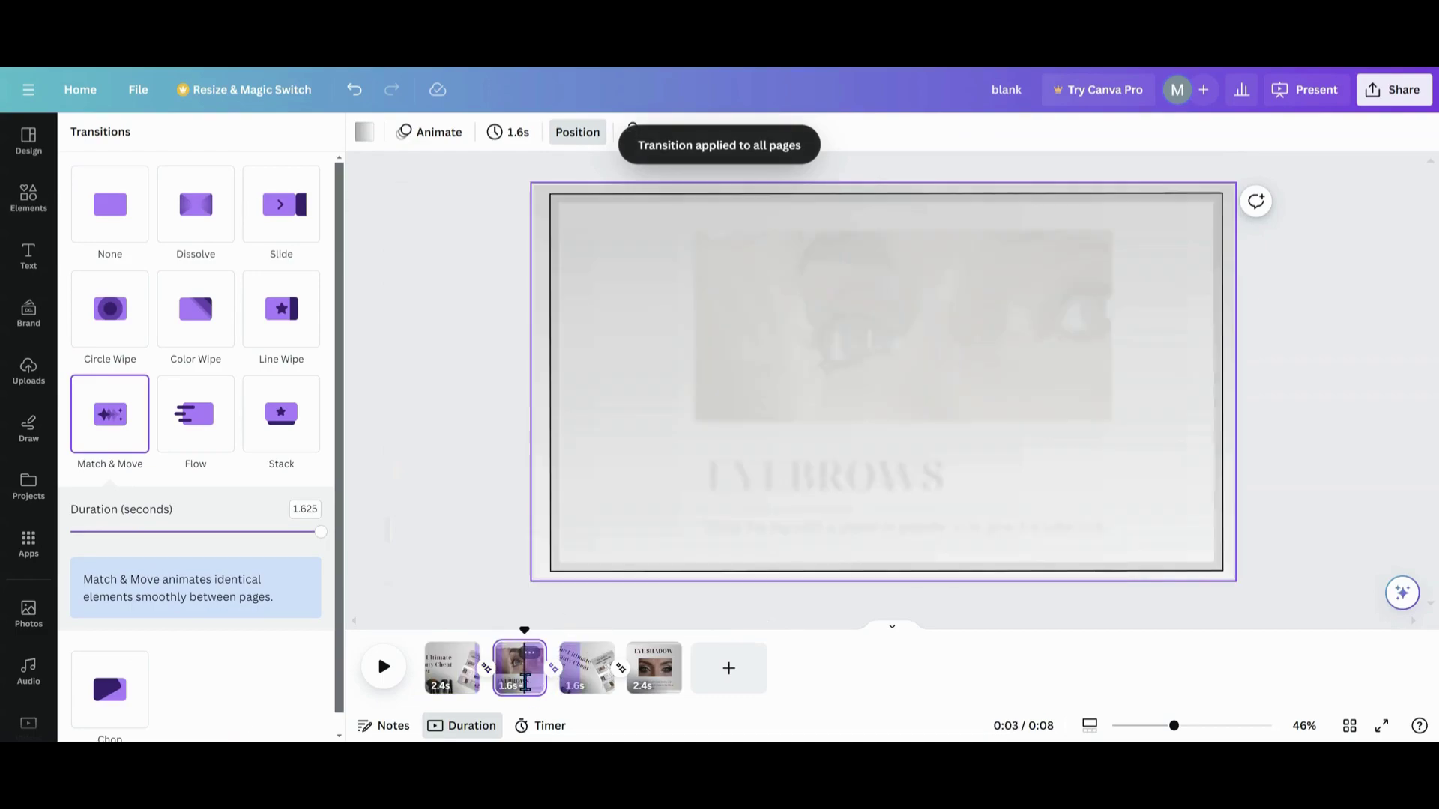
- Apply page 1's 2.4 s timing to all four pages and play back the presentation
left_click(441, 686)
left_click(355, 227)
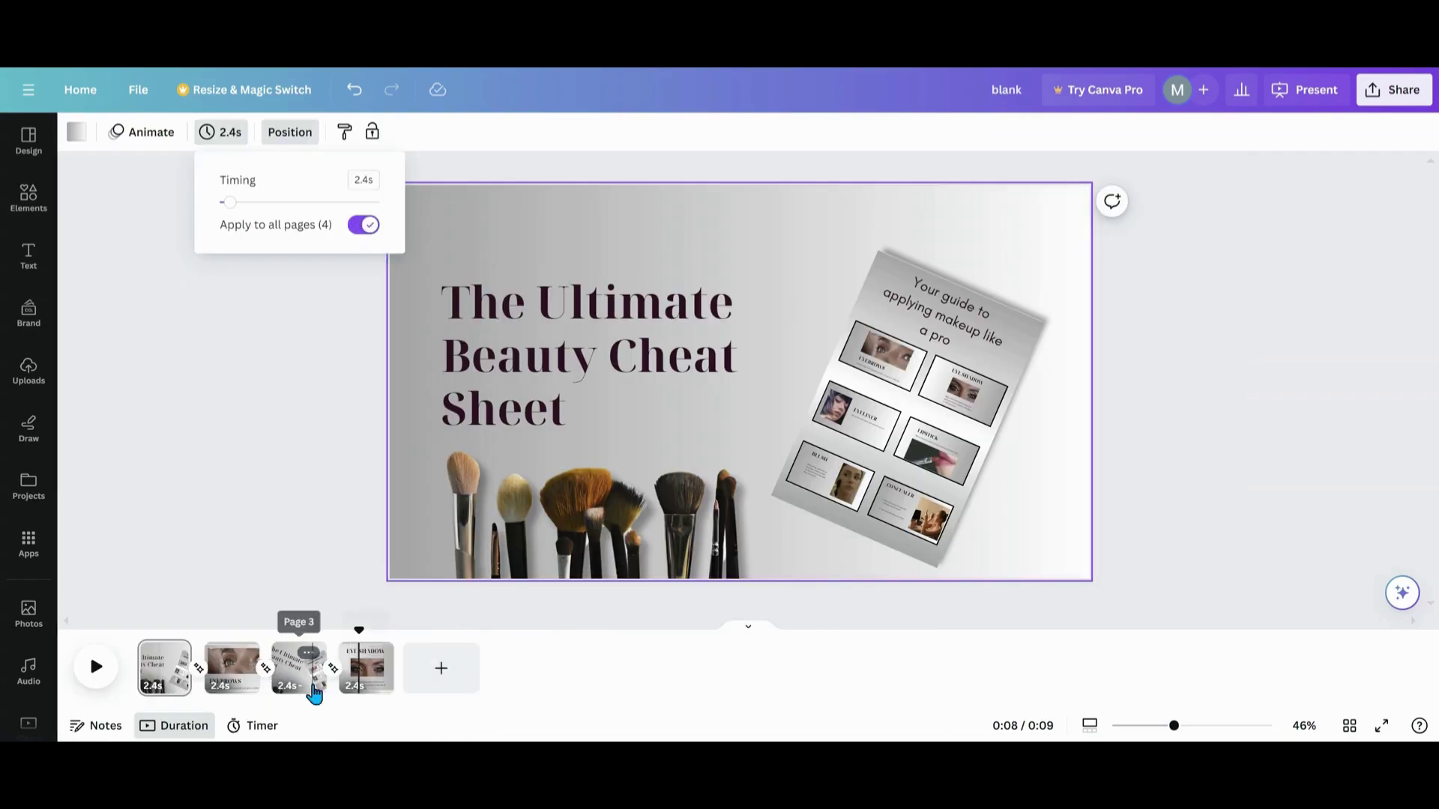
left_click(227, 686)
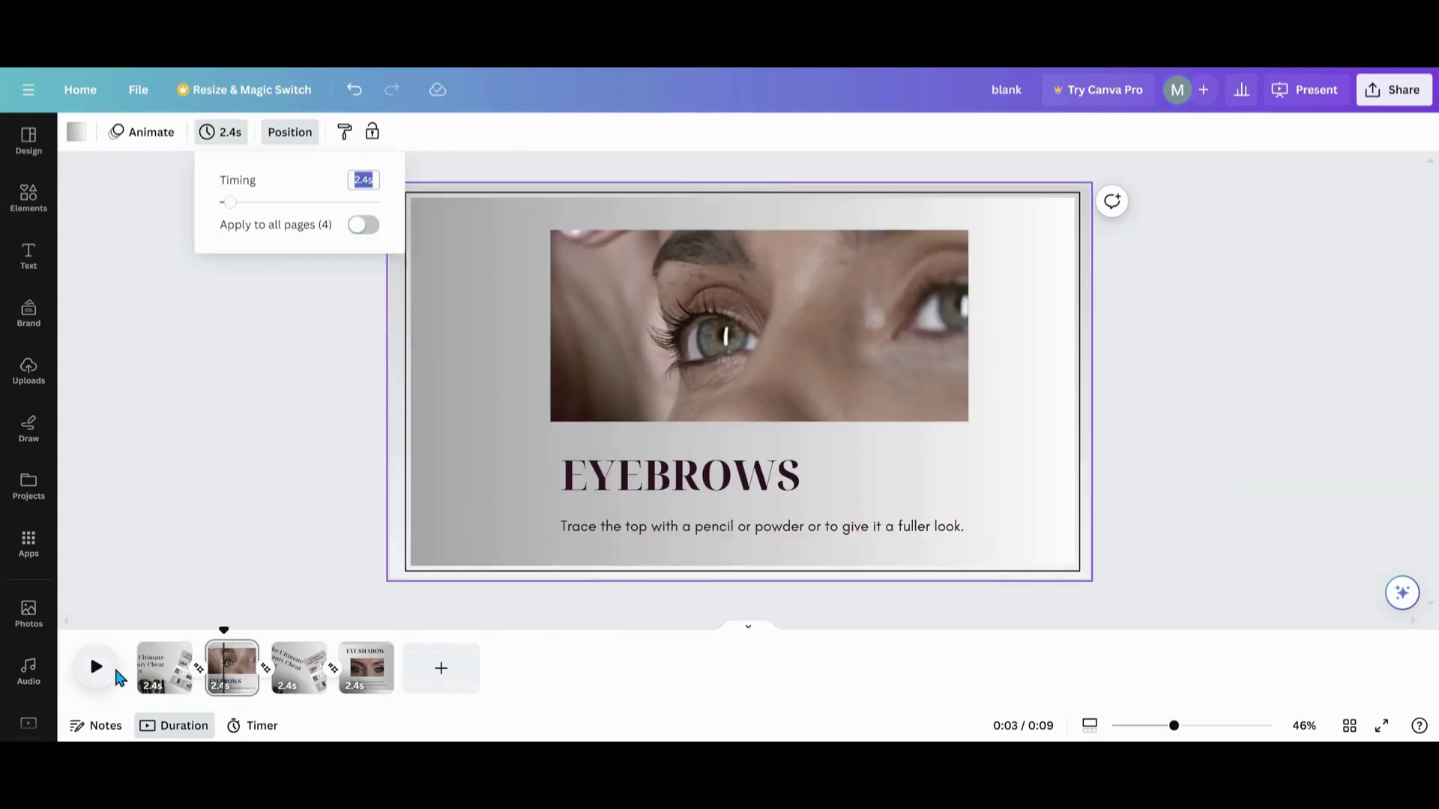
left_click(97, 673)
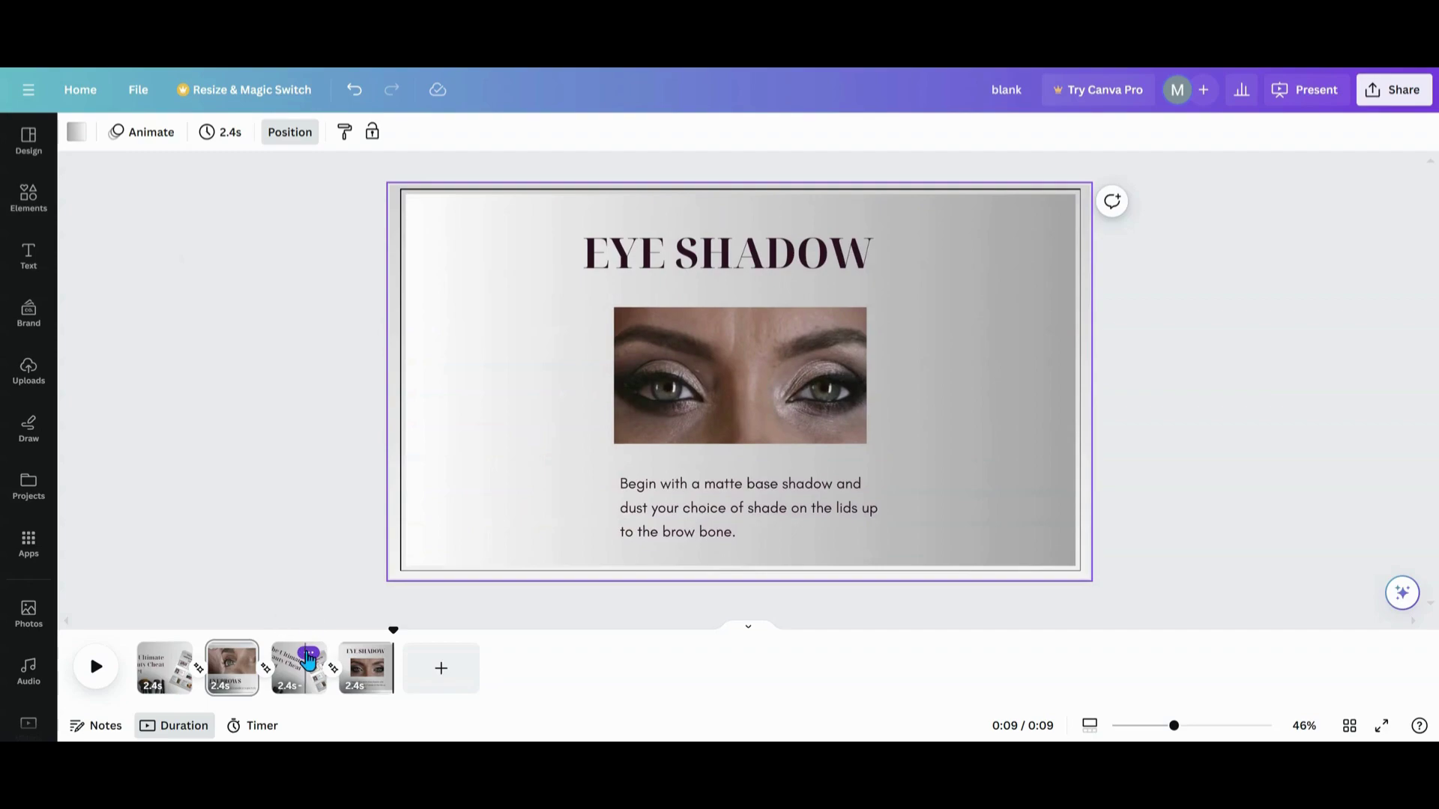
- Duplicate the title page on page 3 and move the copy to the end of the presentation
left_click(308, 654)
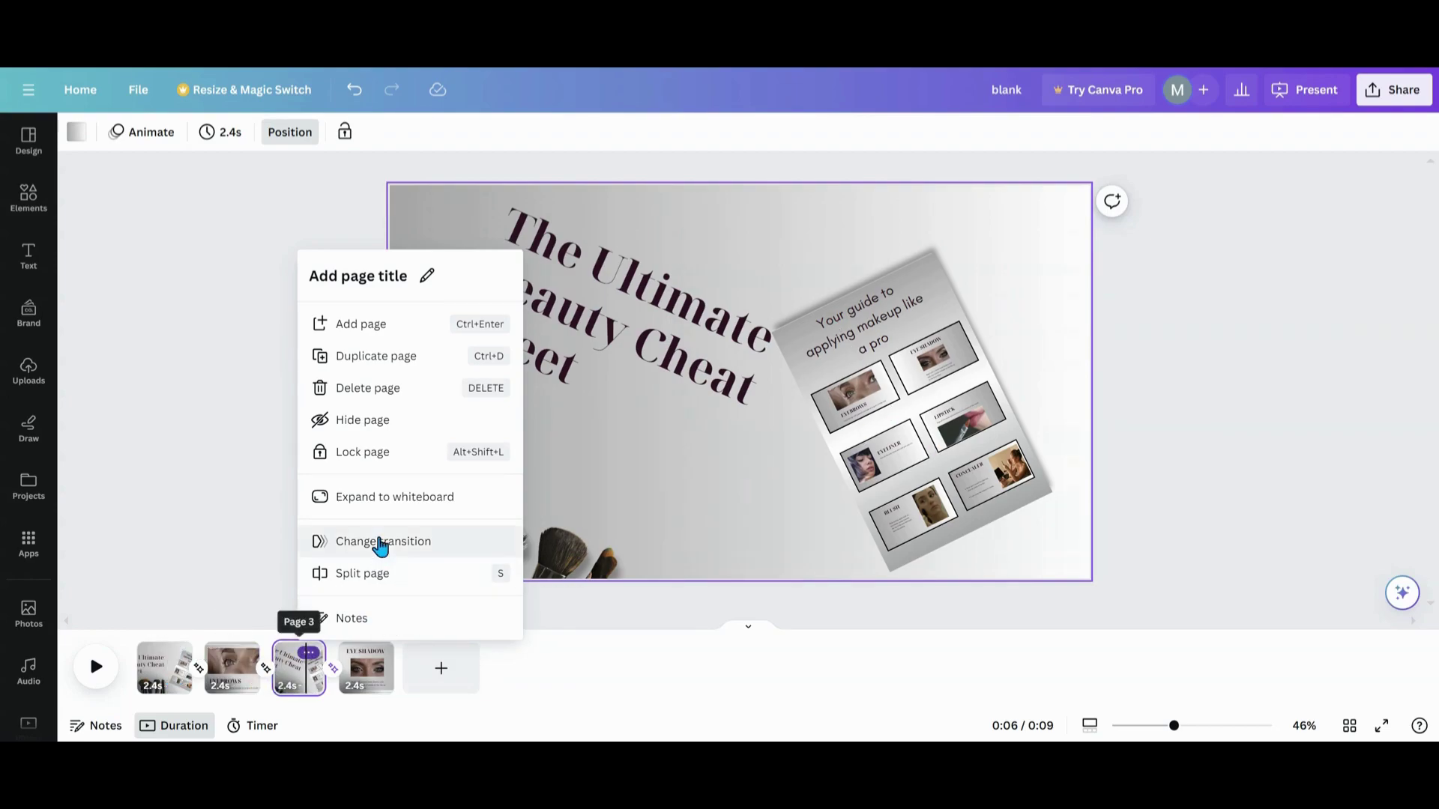
left_click(381, 360)
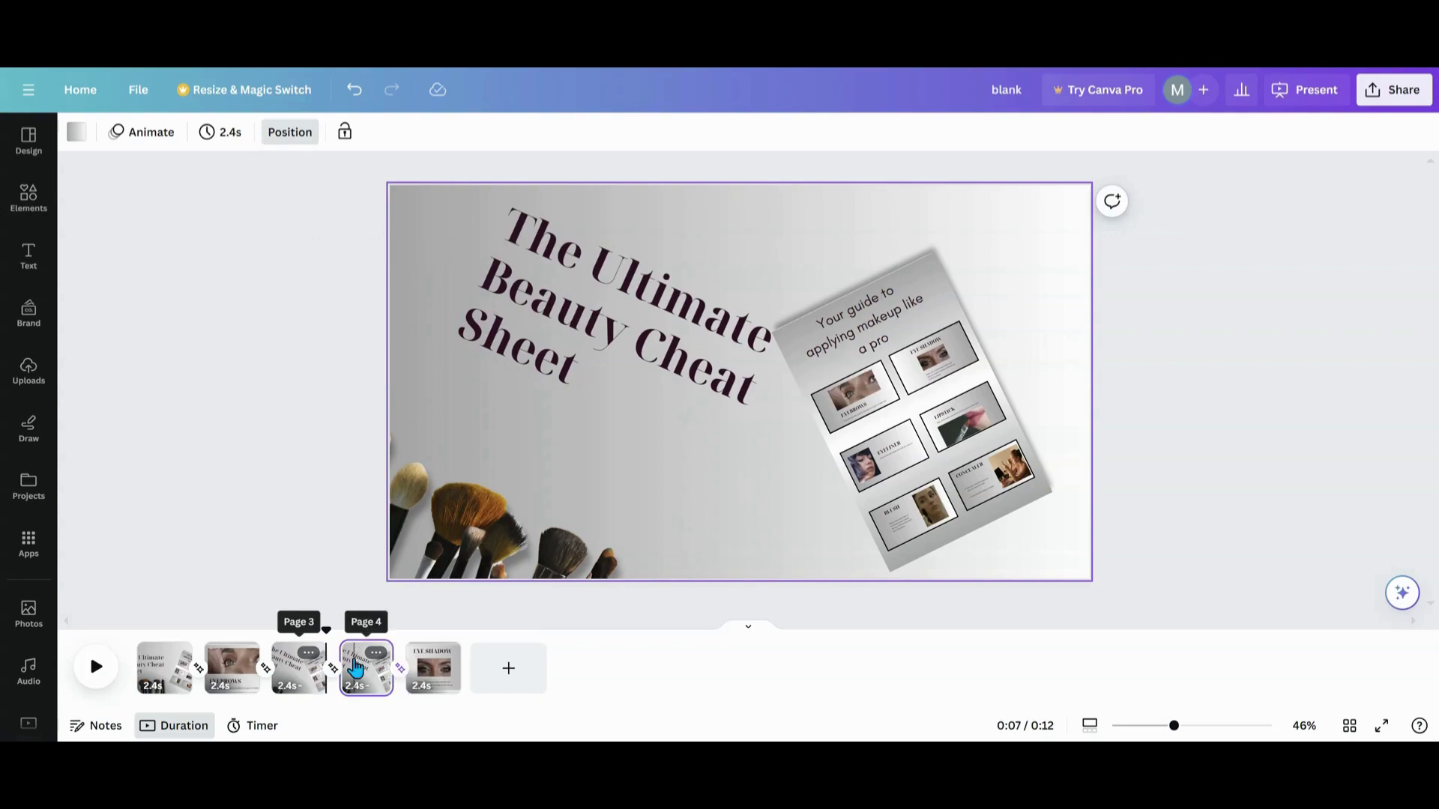
left_click_drag(364, 665, 466, 667)
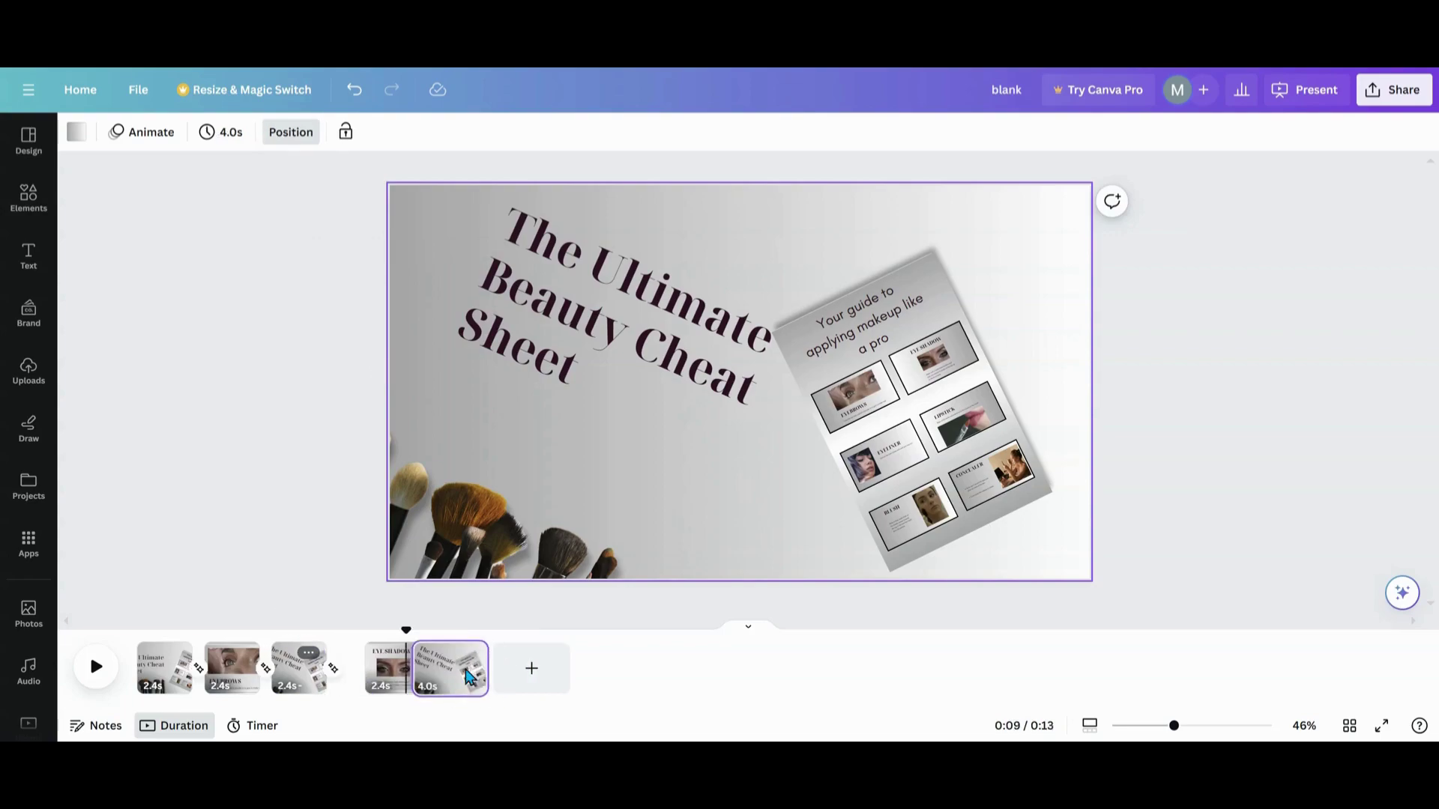
- Rearrange page 5: tilt the title upward on the right, shift the poster to the left, and place the rotated brushes in the lower-right corner
left_click(642, 379)
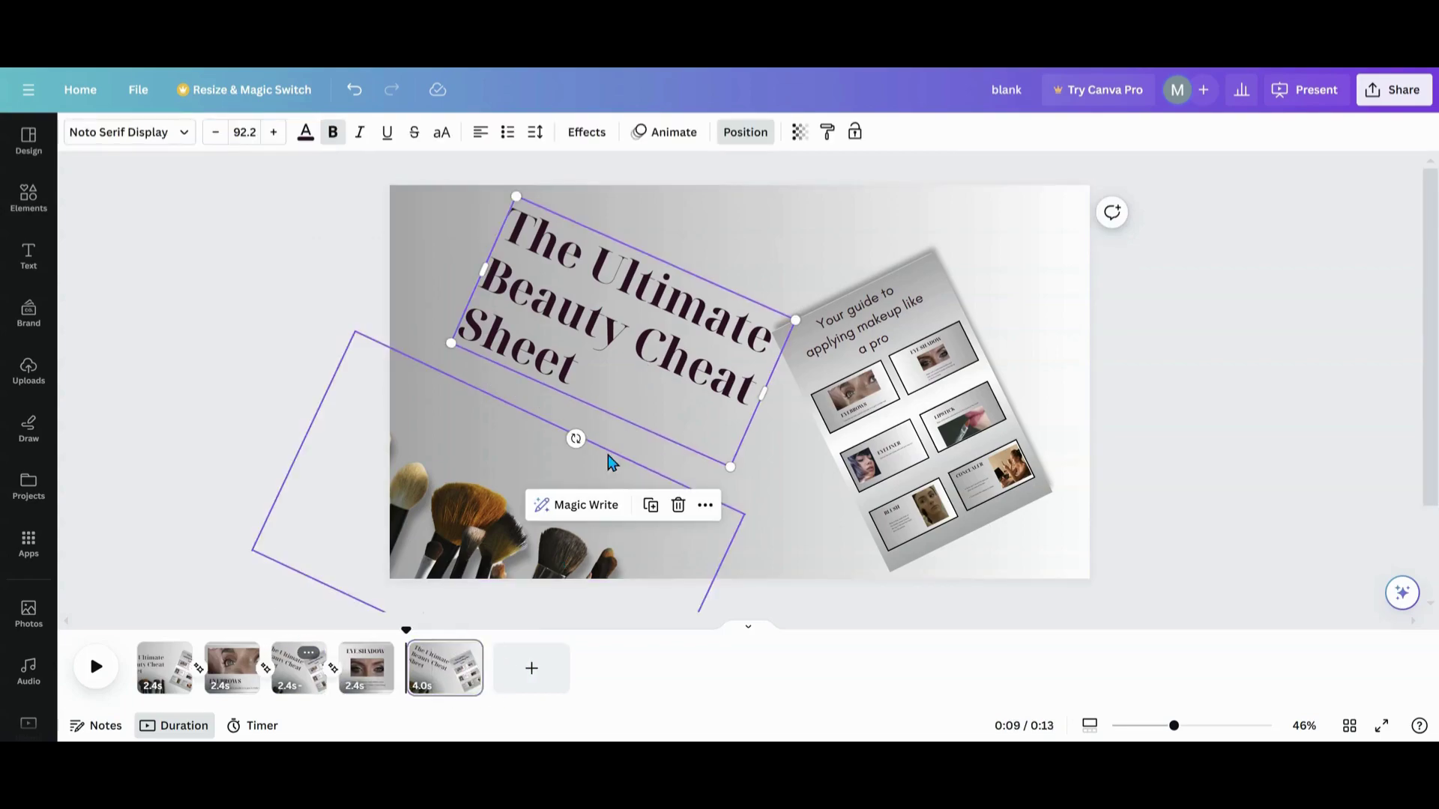
left_click_drag(575, 439, 696, 456)
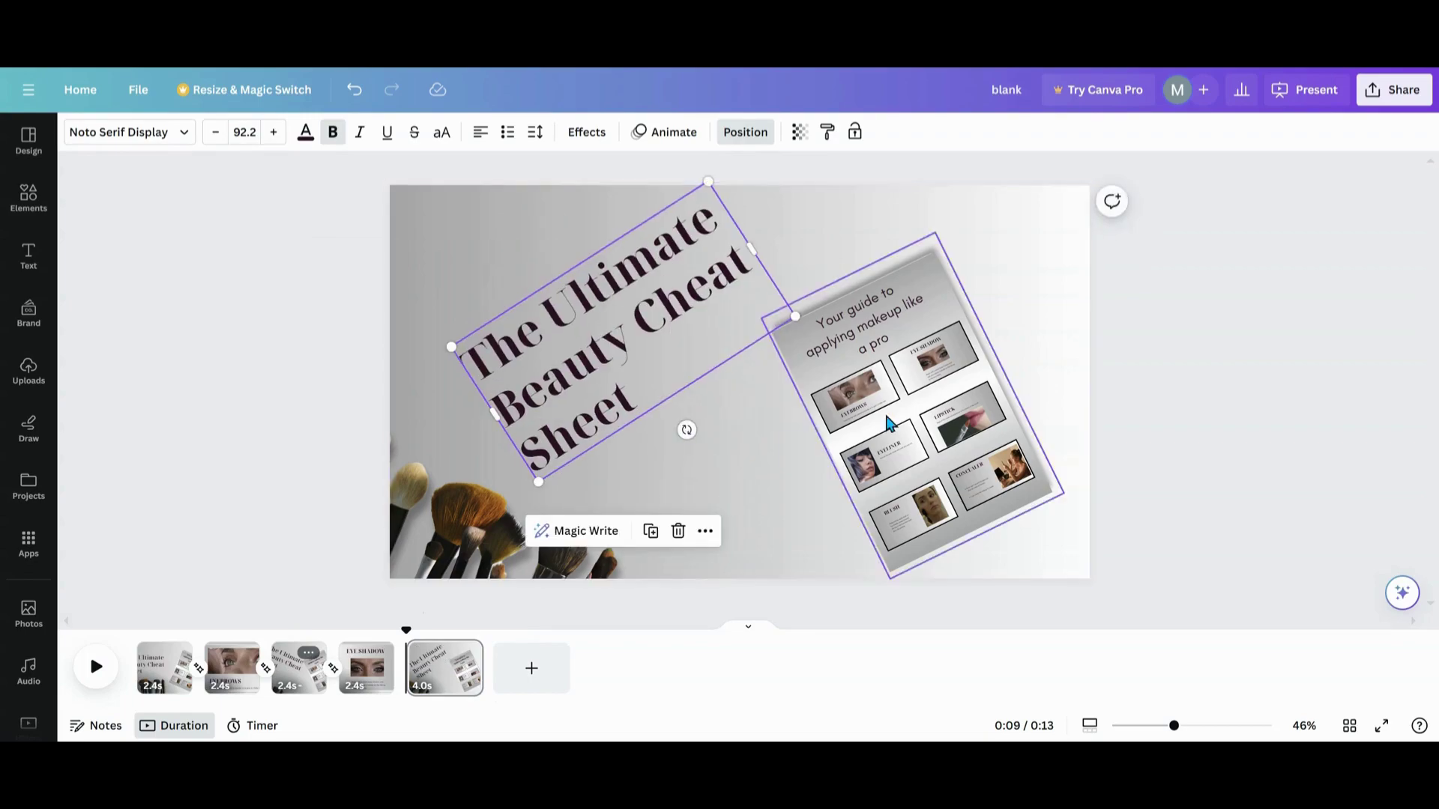
left_click_drag(937, 438, 656, 424)
left_click_drag(693, 292, 963, 290)
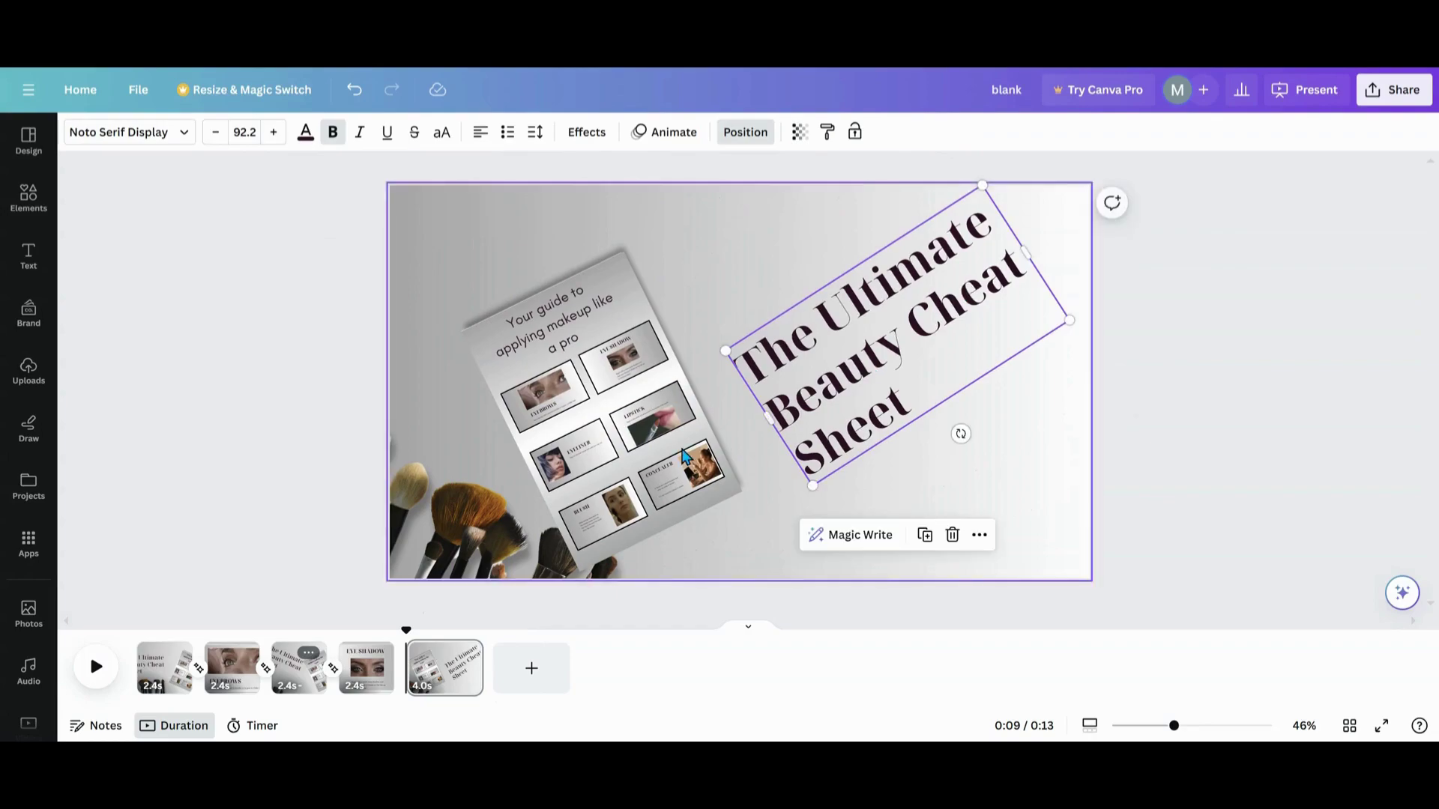
mouse_move(491, 525)
left_mouse_down()
mouse_move(745, 332)
mouse_move(974, 420)
mouse_move(1021, 455)
left_mouse_up()
mouse_move(1260, 581)
left_mouse_down()
mouse_move(1306, 475)
mouse_move(1281, 318)
left_mouse_up()
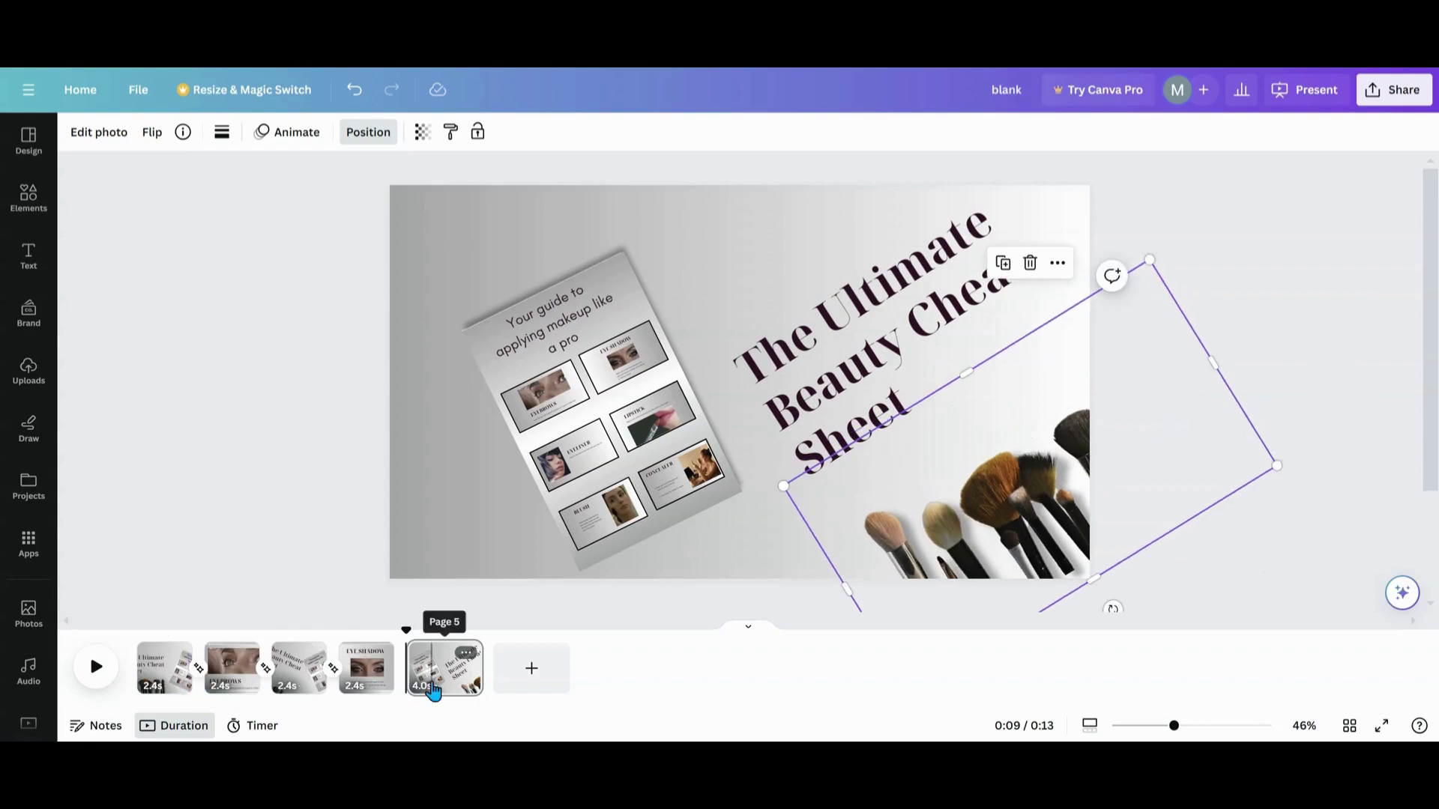
- Duplicate the Eye Shadow page and move the copy to the end of the presentation
left_click(375, 654)
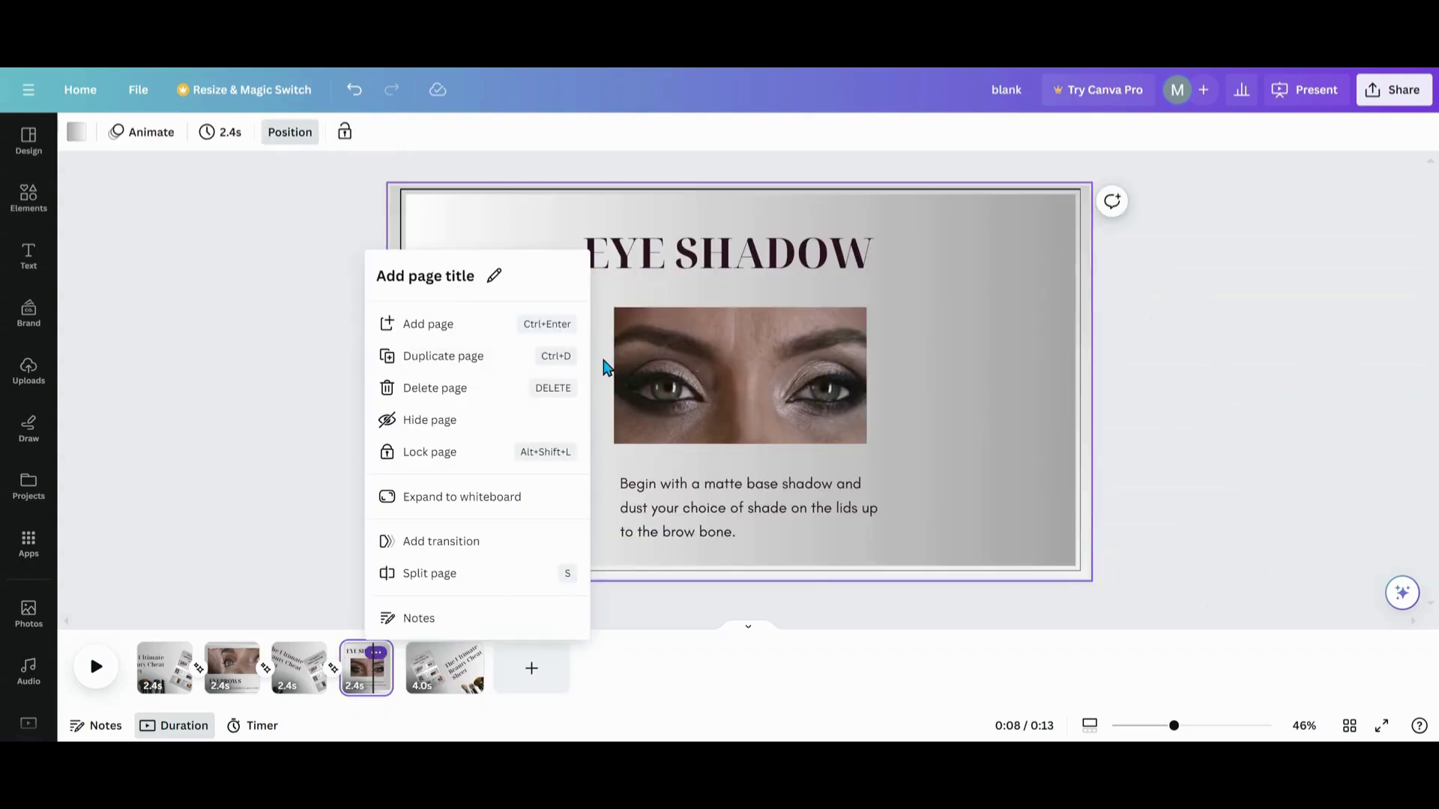
left_click(443, 357)
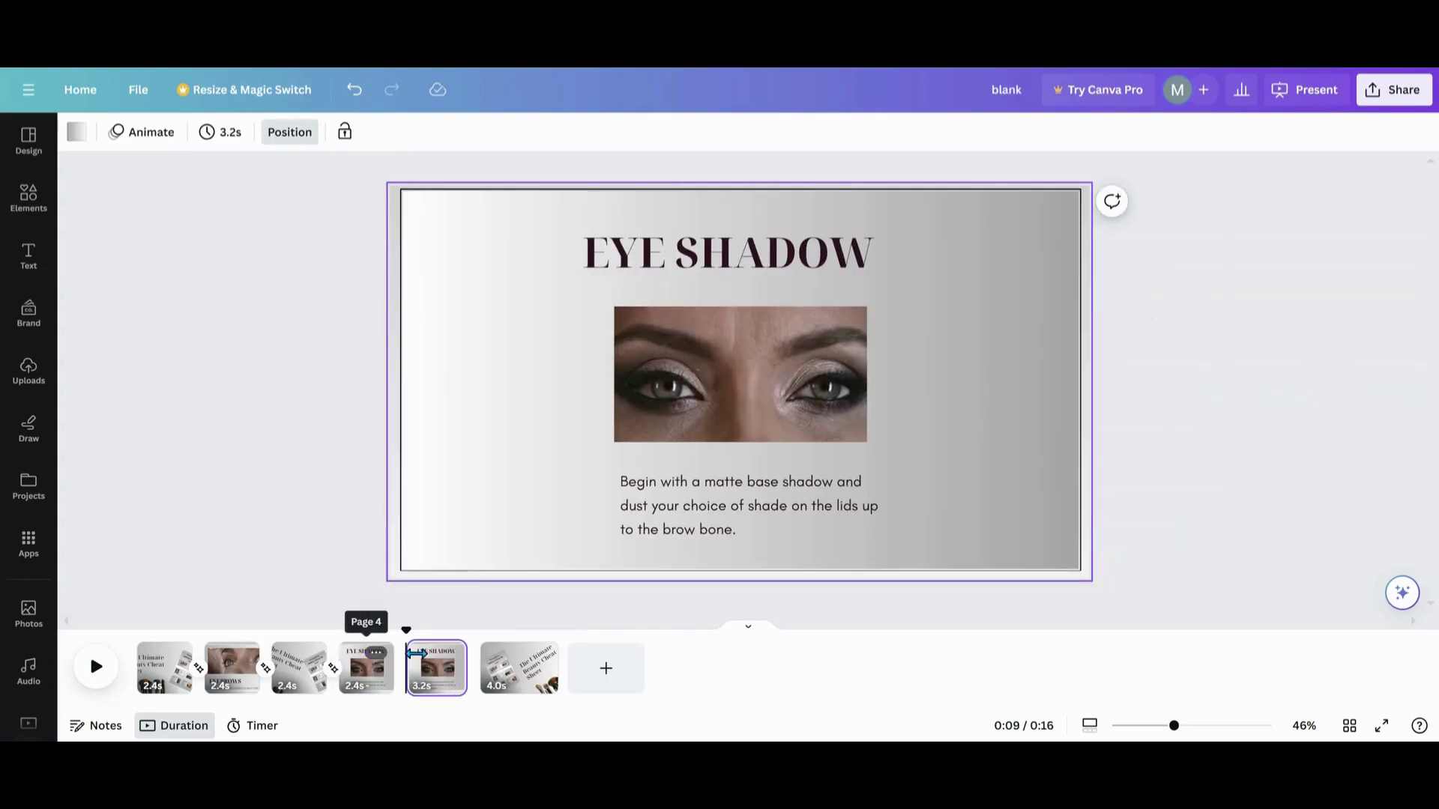
left_click_drag(435, 667, 564, 672)
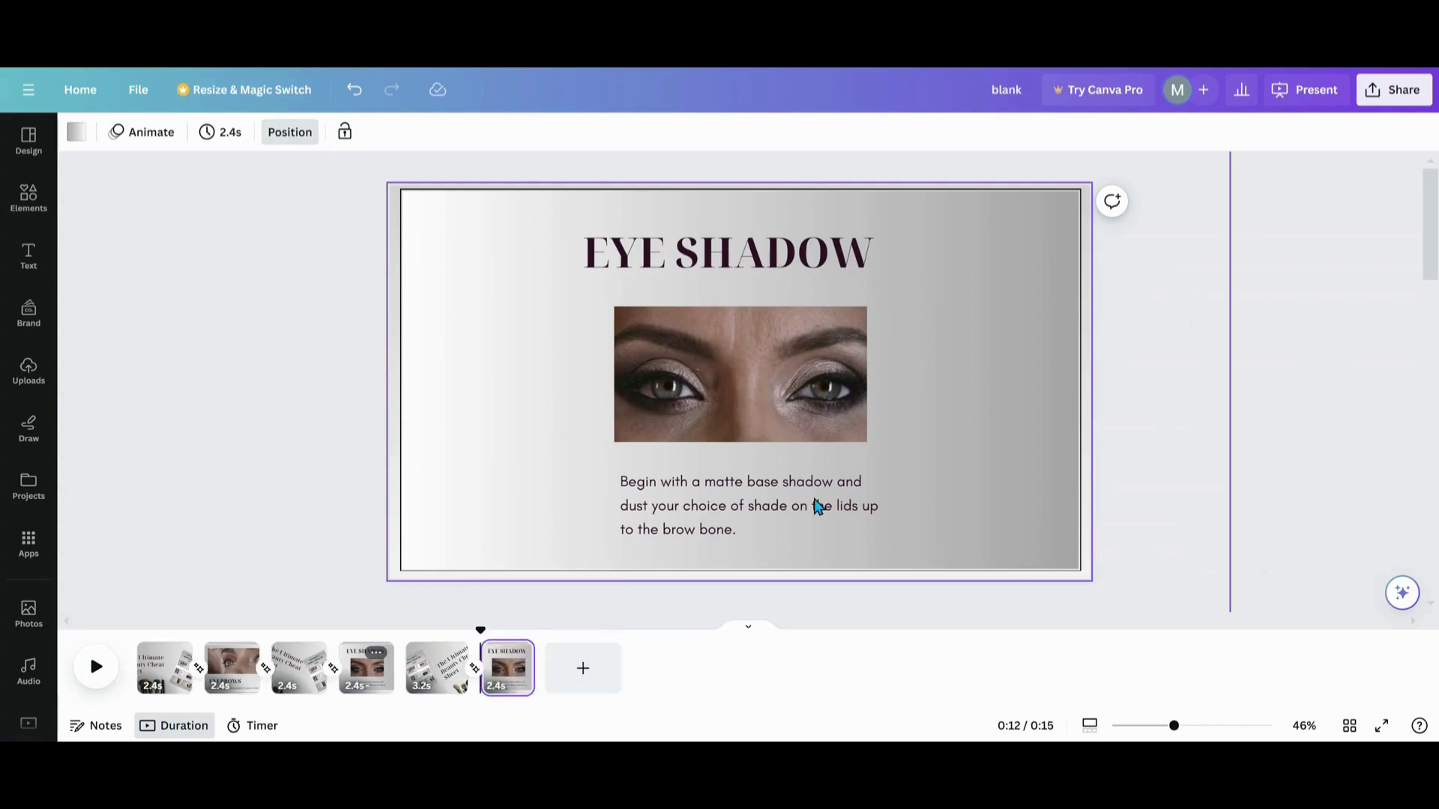
- Slide the grouped cards on the copied page until the Eyeliner card fills the page in place of Eye Shadow
left_click_drag(768, 520, 838, 277)
left_click_drag(803, 462, 778, 301)
left_click_drag(777, 514, 1107, 389)
left_click_drag(681, 434, 976, 427)
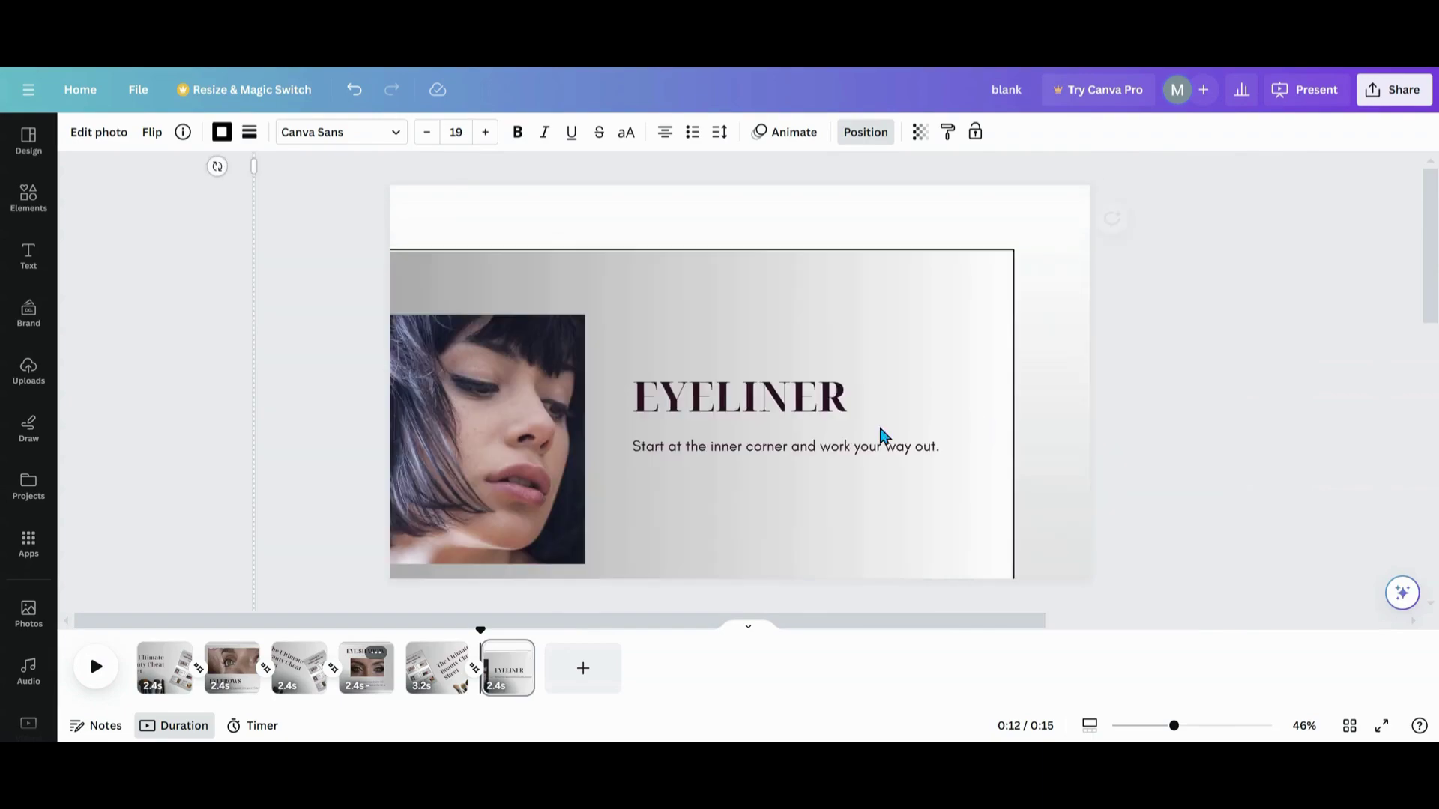
left_click_drag(884, 434, 901, 386)
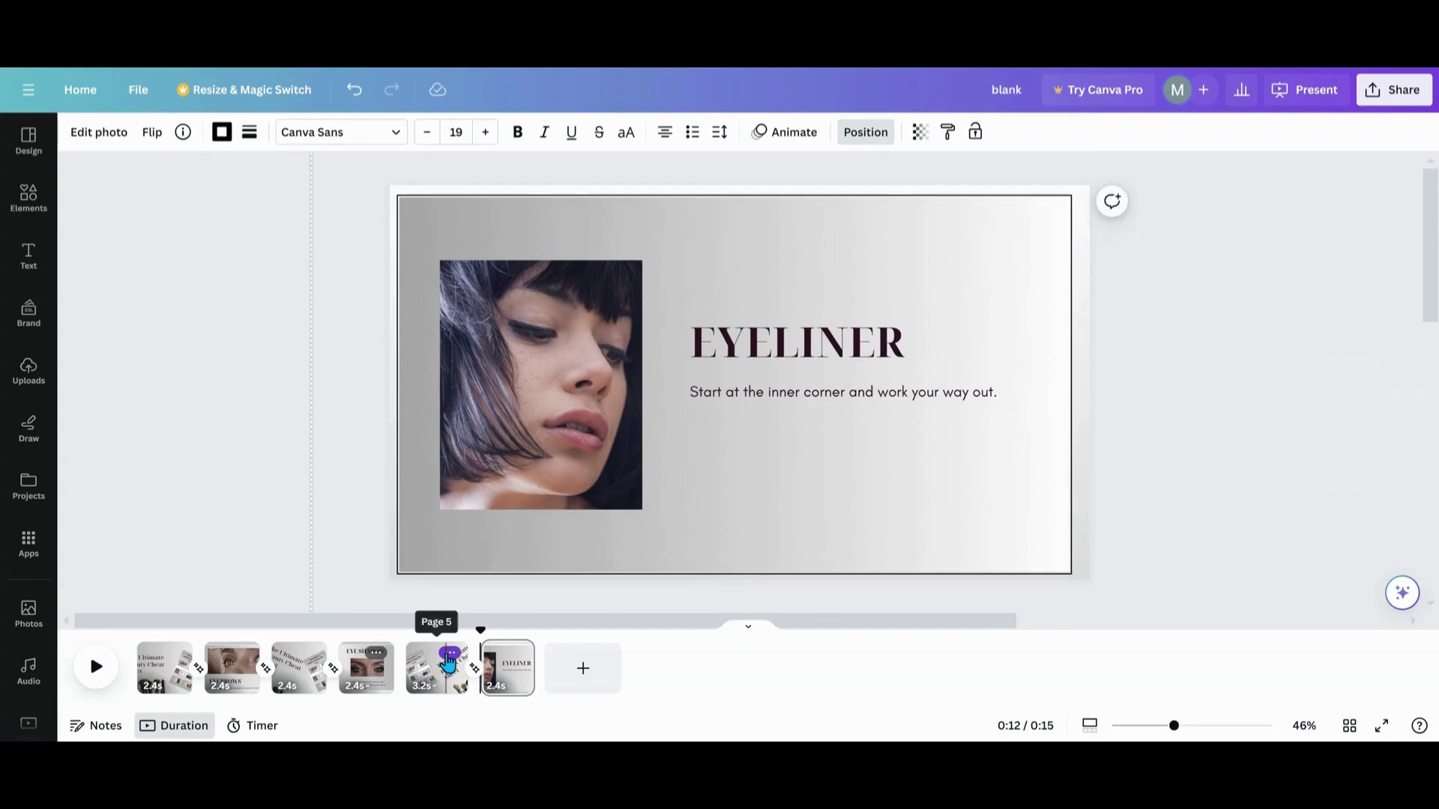
- Duplicate the title page on page 5 and move the copy after the Eyeliner page
left_click(451, 653)
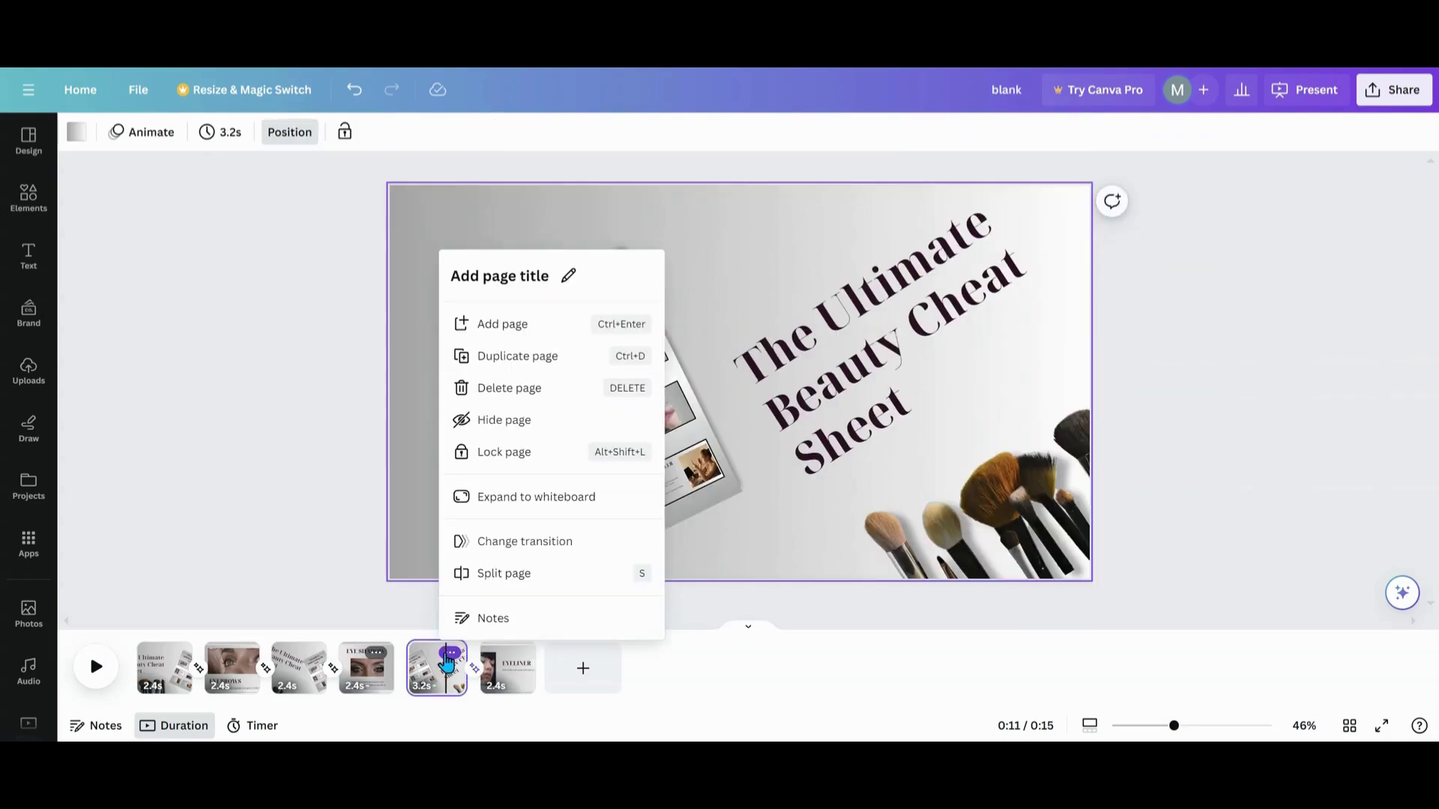
left_click(514, 357)
left_click_drag(505, 677, 615, 665)
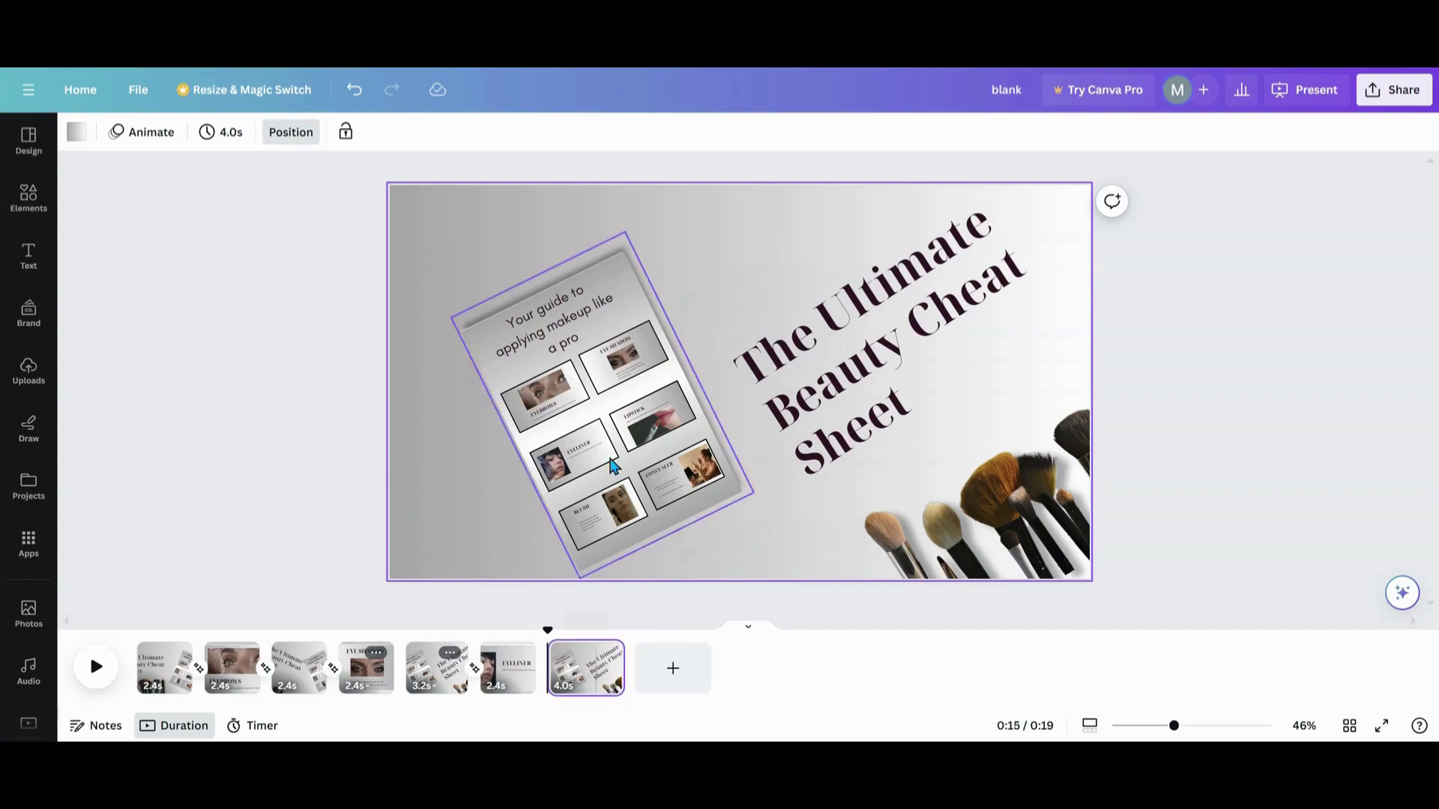
- Rearrange page 7: rotate the poster clockwise over the title, move the title toward the page centre, and turn the brushes nearly upright at lower right
left_click(604, 479)
left_click_drag(680, 567, 514, 378)
left_click_drag(954, 223, 804, 293)
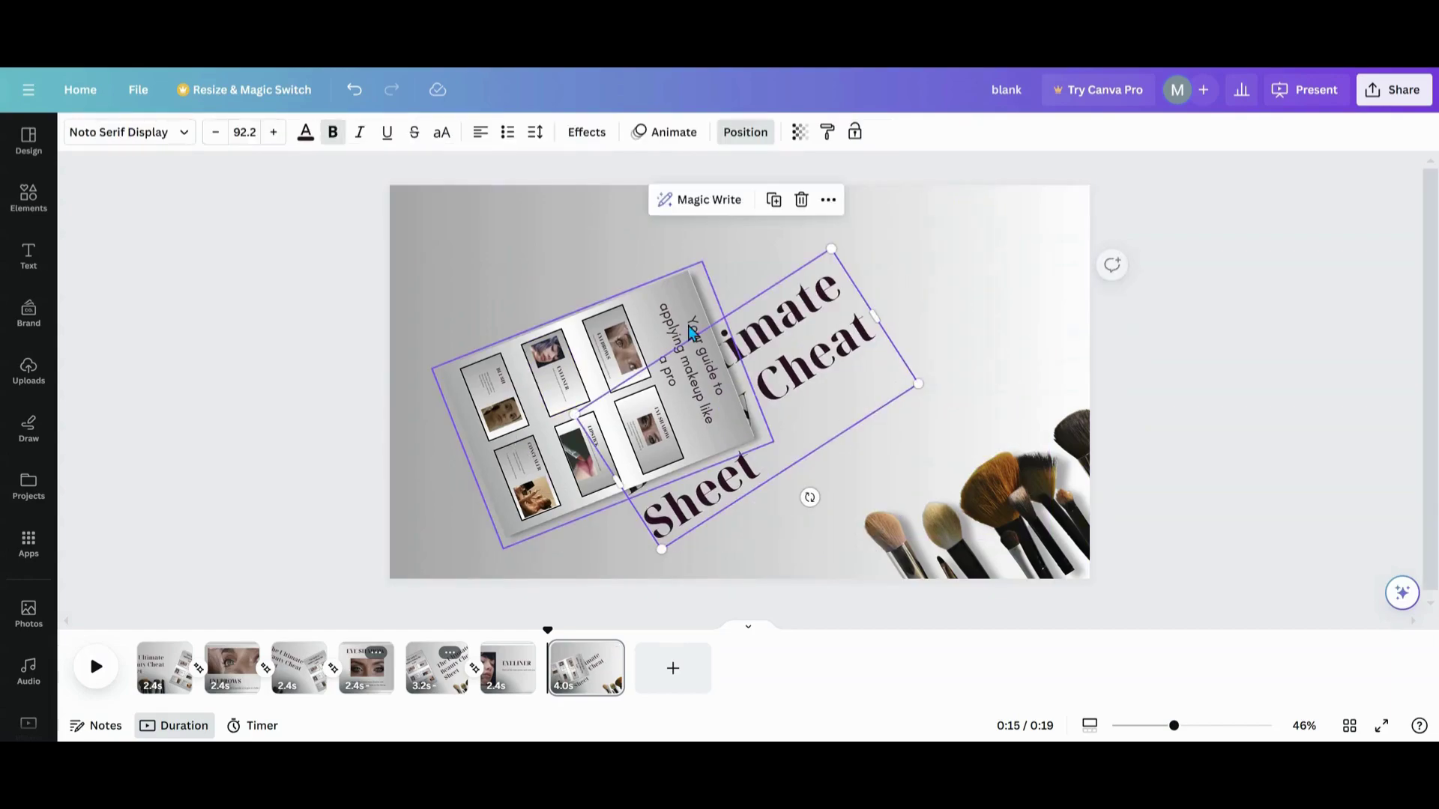
left_click_drag(568, 335, 583, 264)
mouse_move(448, 399)
left_mouse_down()
mouse_move(550, 495)
mouse_move(742, 521)
mouse_move(790, 461)
mouse_move(761, 444)
left_mouse_up()
left_click_drag(871, 501, 999, 512)
mouse_move(1087, 541)
left_mouse_down()
mouse_move(1044, 578)
mouse_move(980, 562)
mouse_move(909, 506)
left_mouse_up()
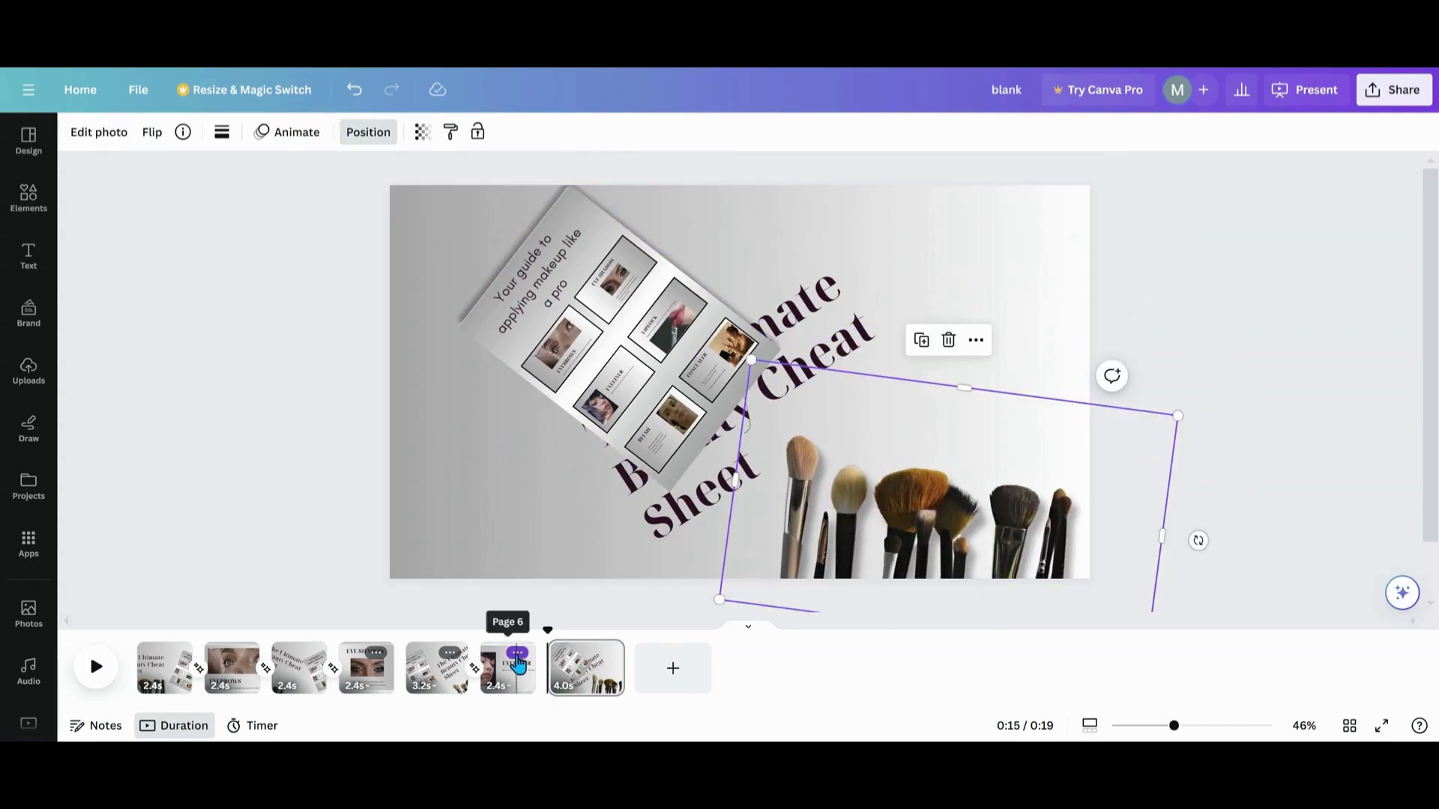
- Duplicate the Eyeliner page and move the copy to the end of the presentation
left_click(516, 653)
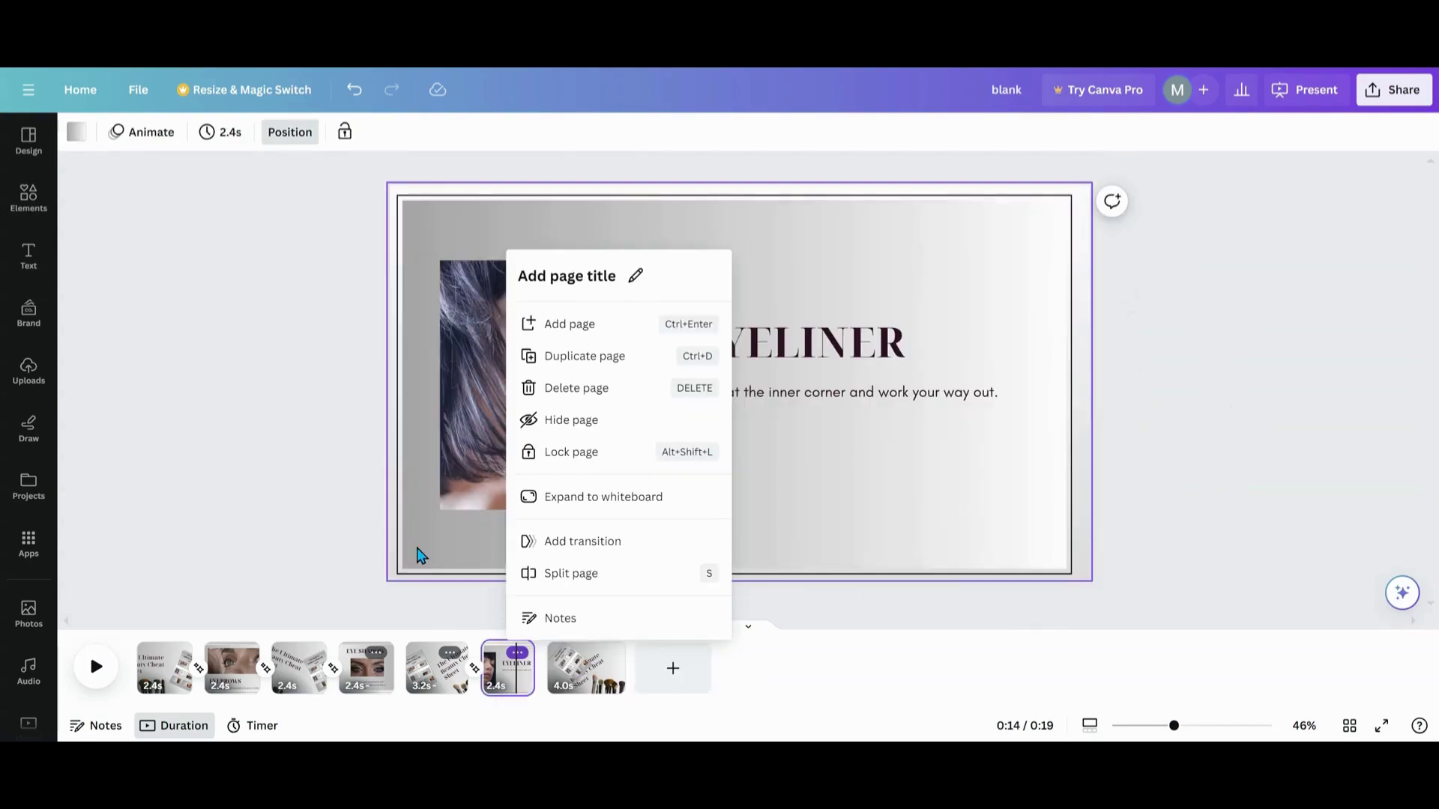
left_click(571, 358)
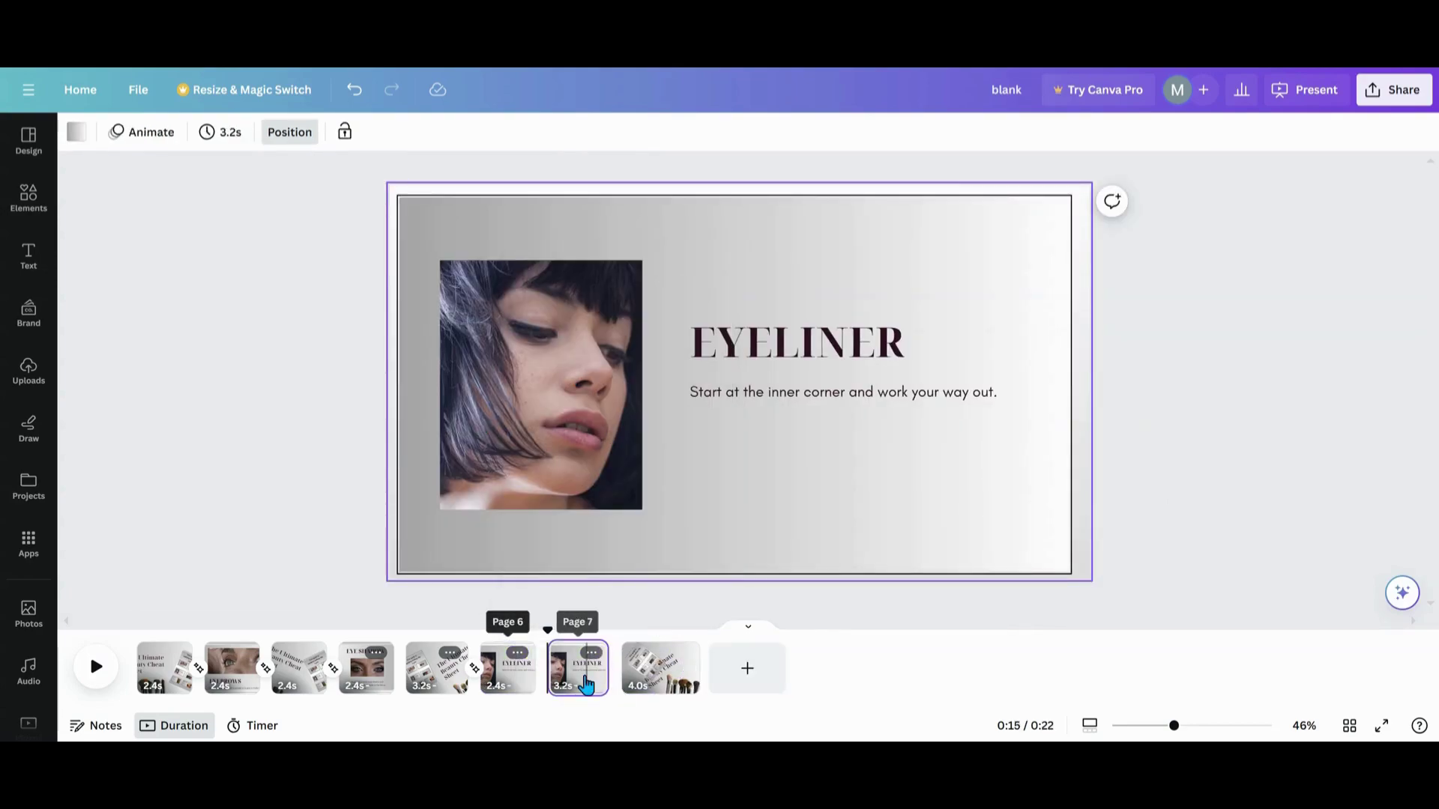
mouse_move(585, 679)
left_mouse_down()
mouse_move(700, 690)
mouse_move(726, 675)
left_mouse_up()
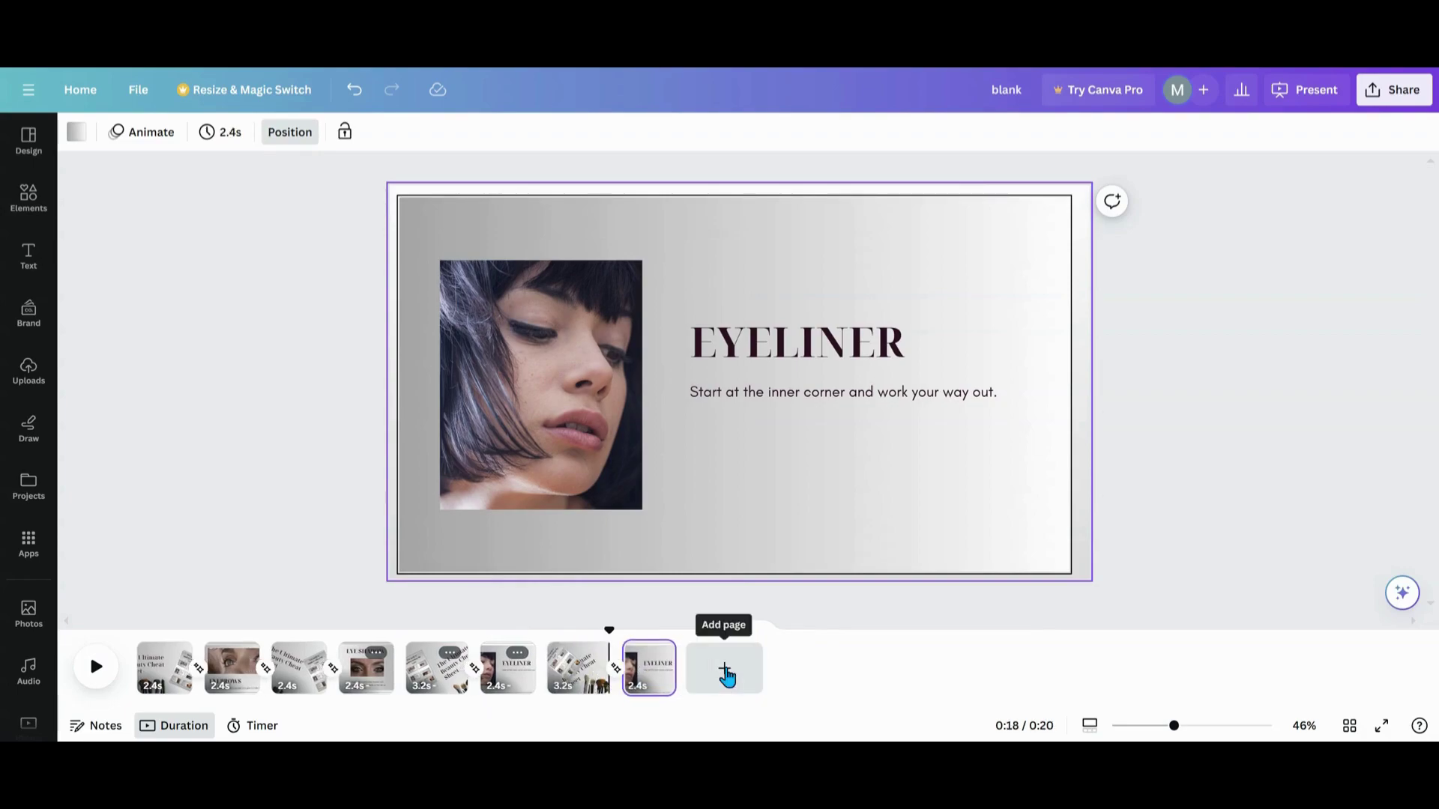
- Slide the grouped cards leftward on page 8 until the Lipstick card is centred in place of Eyeliner
left_click_drag(596, 399, 498, 407)
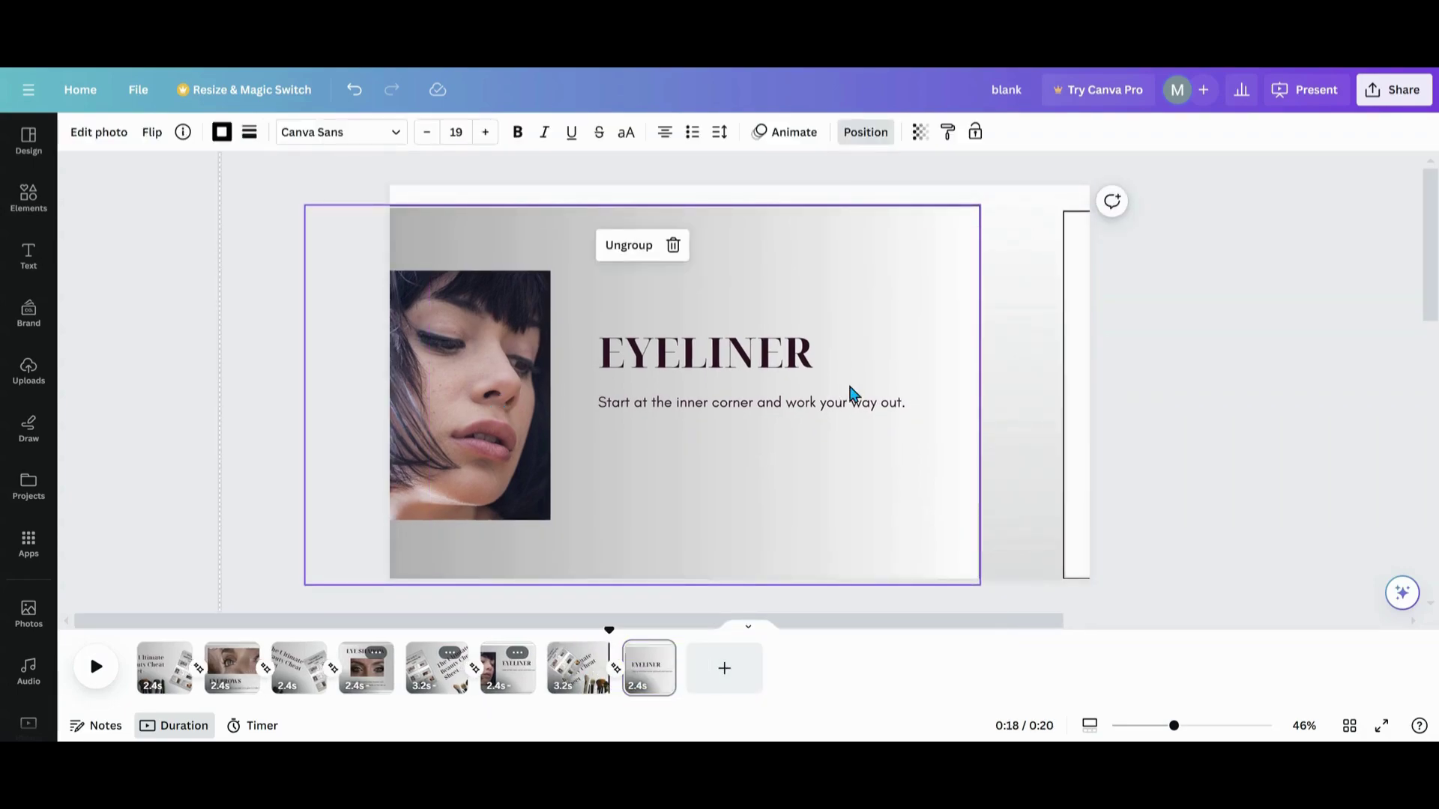
left_click_drag(851, 392, 600, 395)
left_click_drag(880, 395, 569, 378)
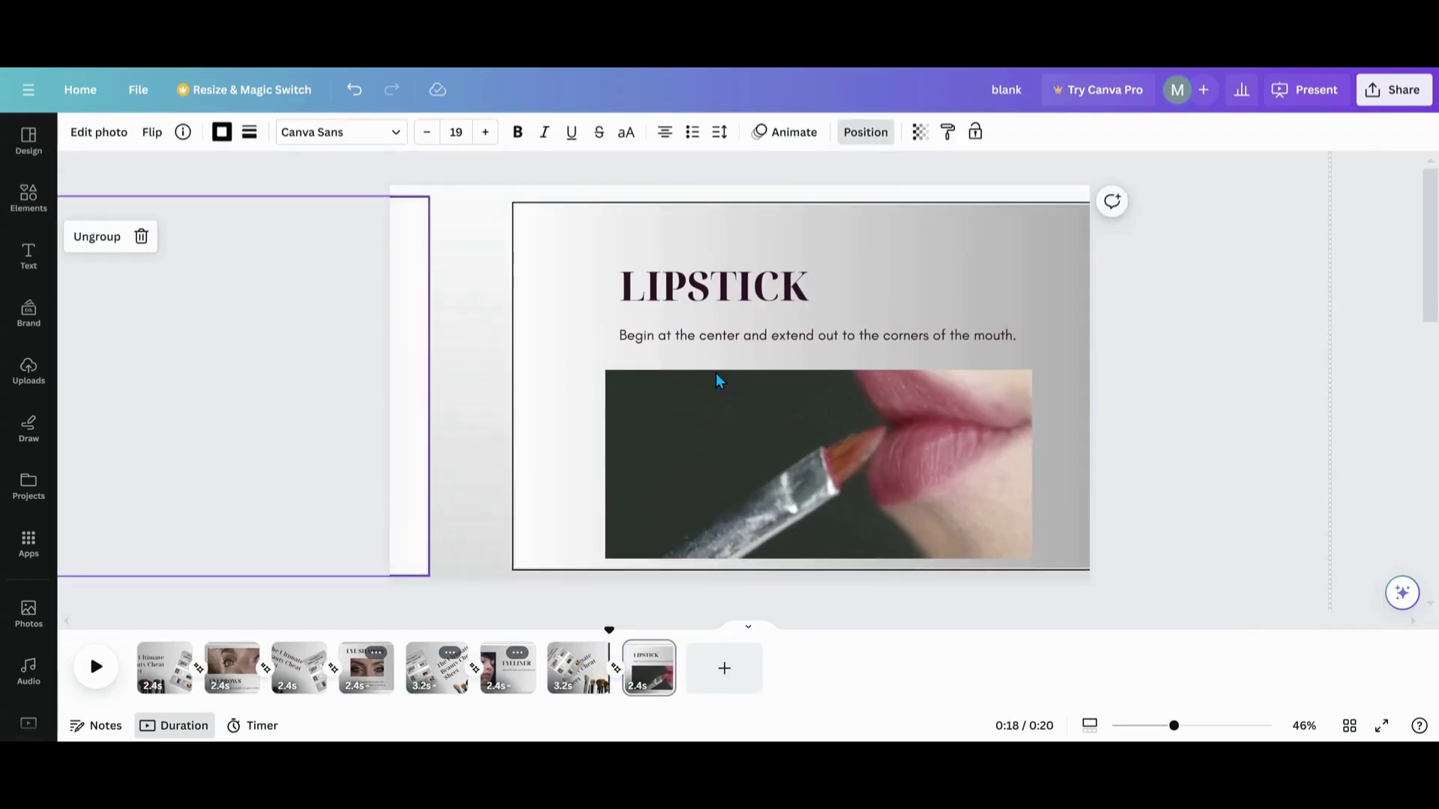
left_click_drag(717, 380, 619, 372)
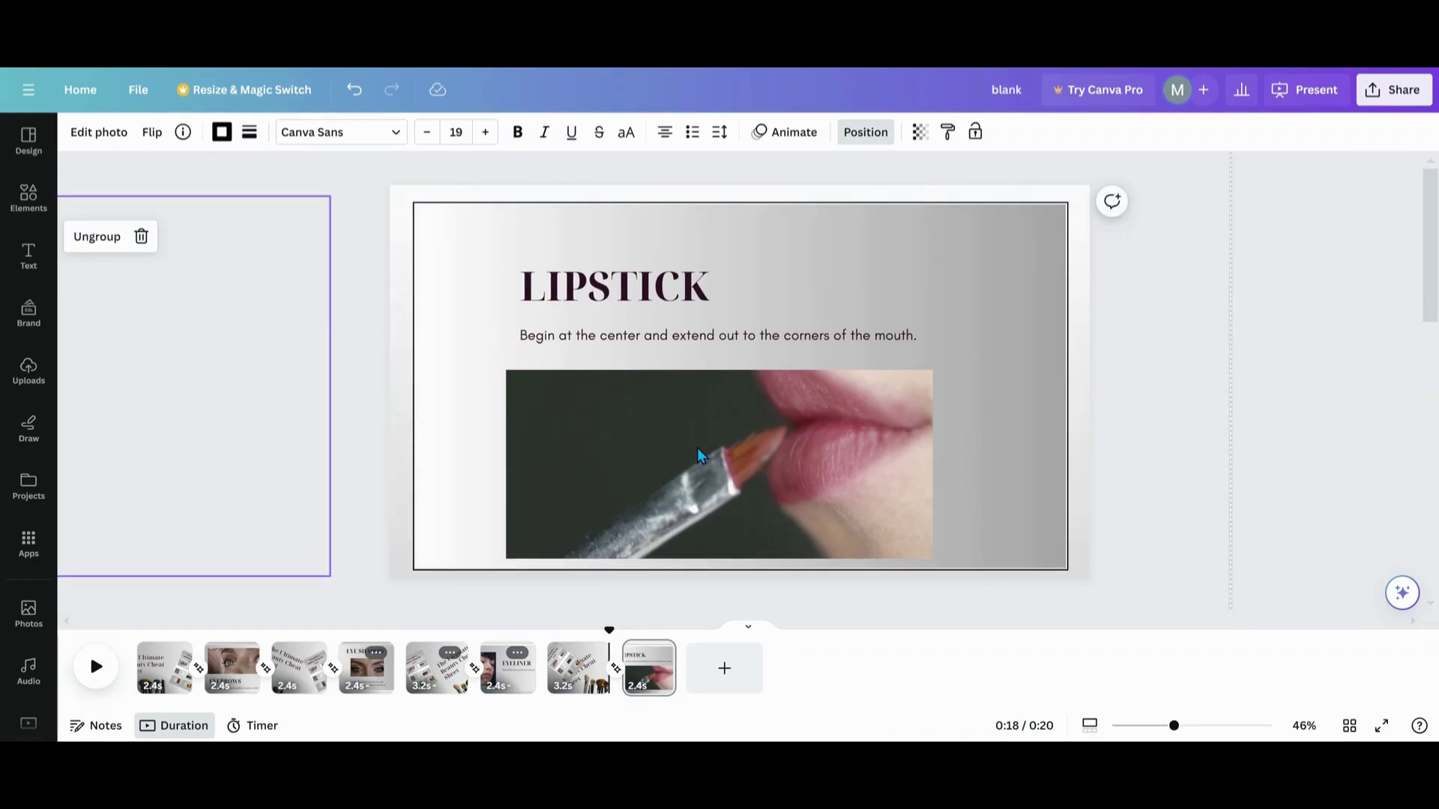
left_click_drag(704, 450, 714, 443)
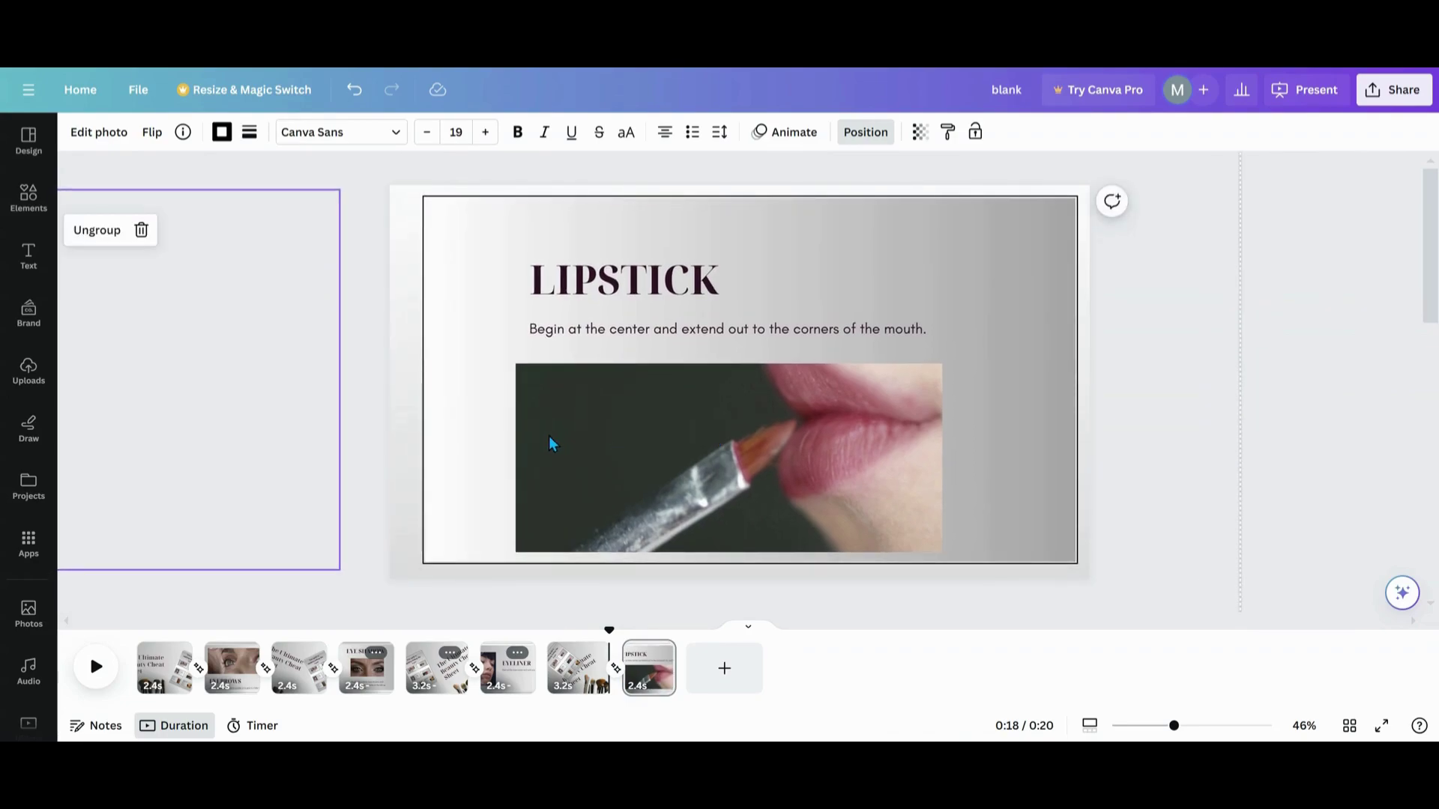
left_click_drag(555, 447, 548, 437)
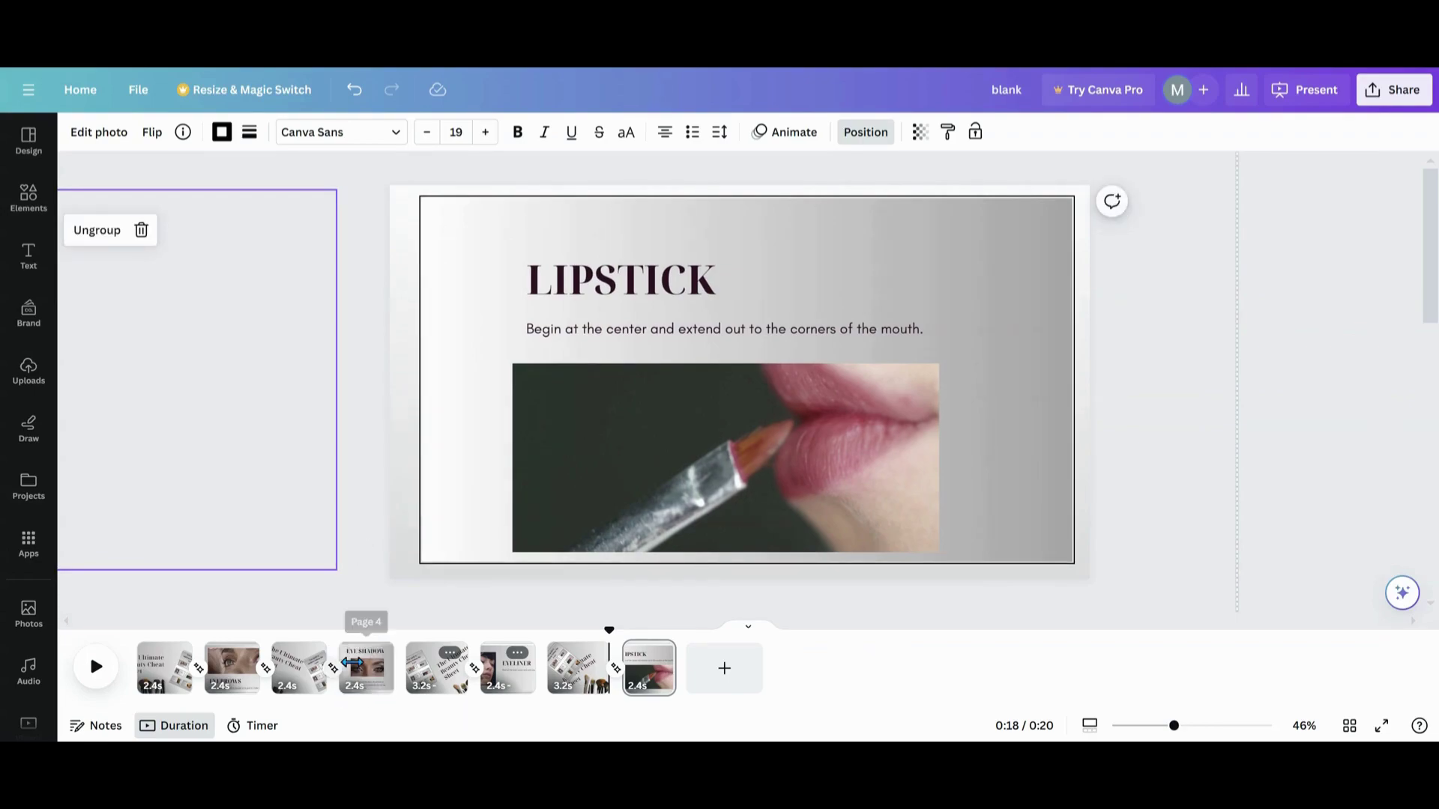
- Apply the 1.625-second Match & Move transition between all pages and a 2.4 s timing to all eight pages
left_click(266, 670)
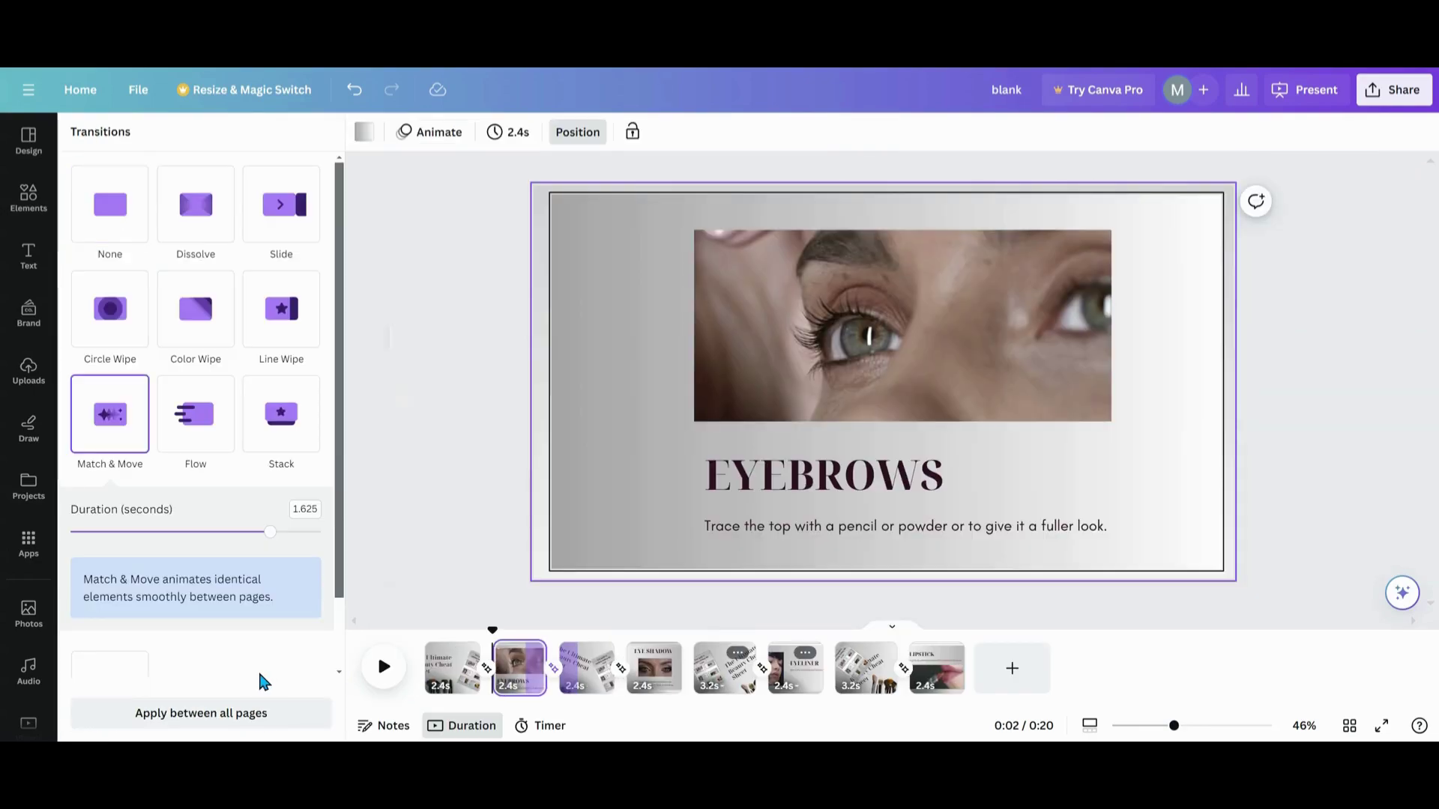
left_click(204, 715)
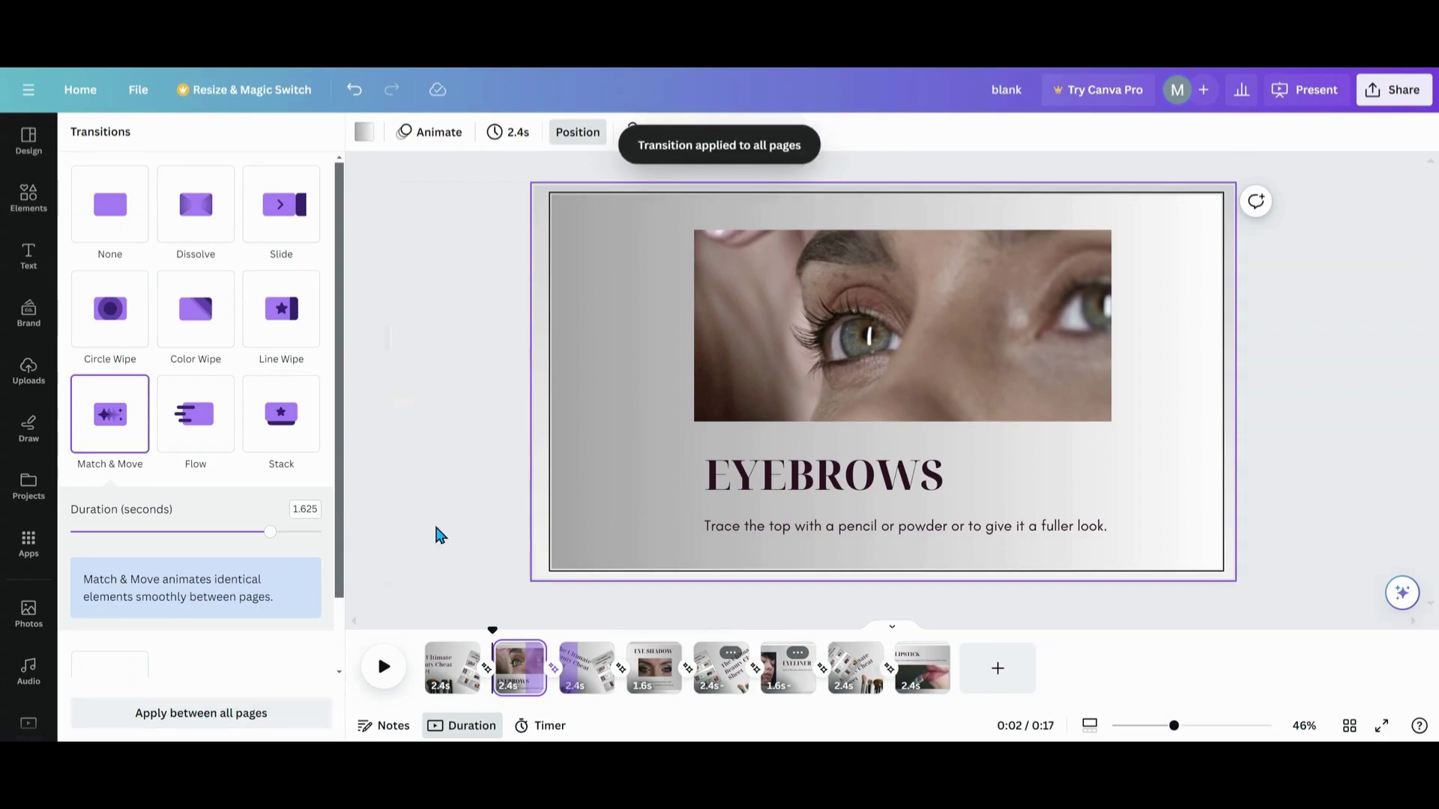
left_click(511, 144)
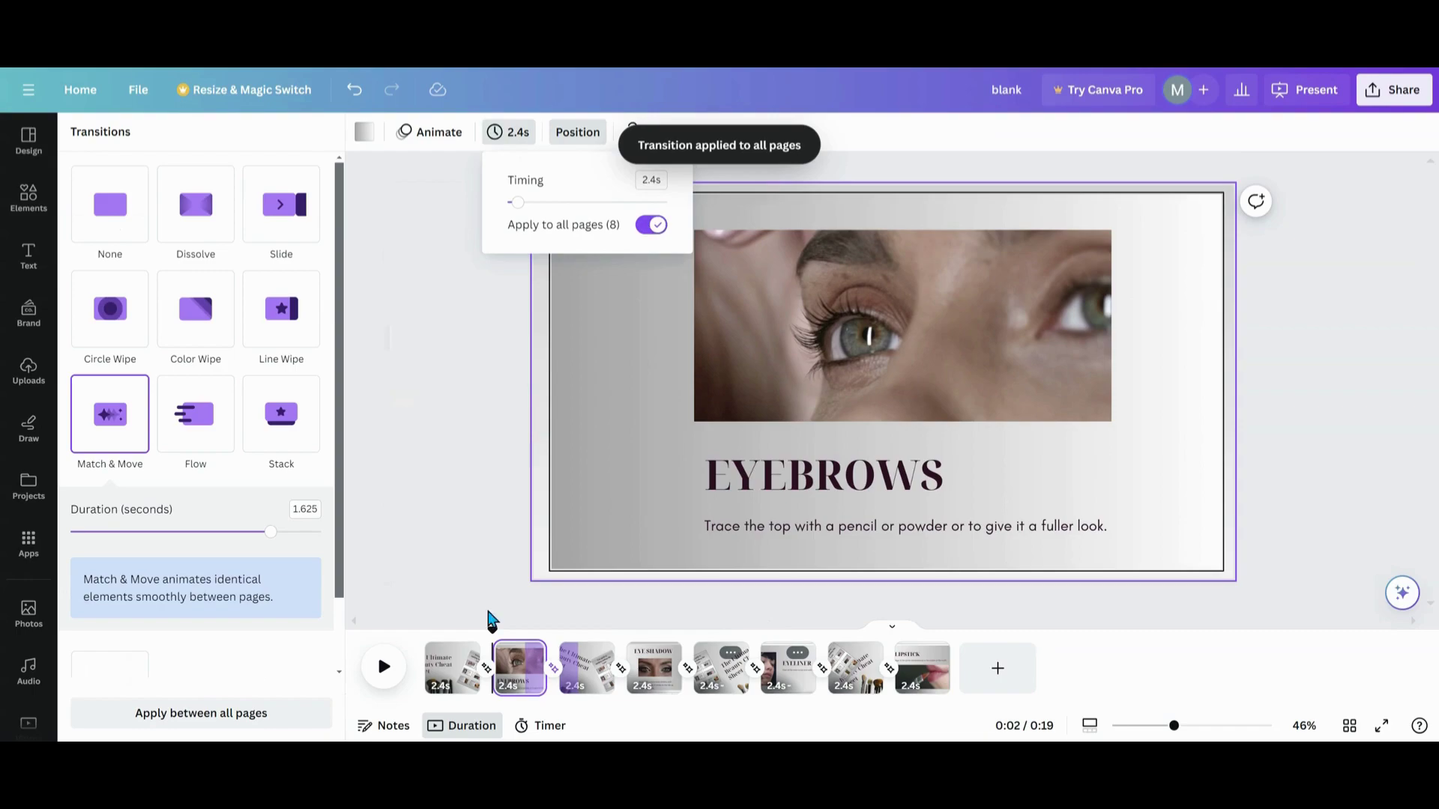
- Try stretching the Eyebrows, Eye Shadow and Eyeliner pages to 5.1 s and shortening page 5 to 3.4 s in the timeline
left_click_drag(544, 688, 552, 687)
left_click_drag(702, 688, 718, 692)
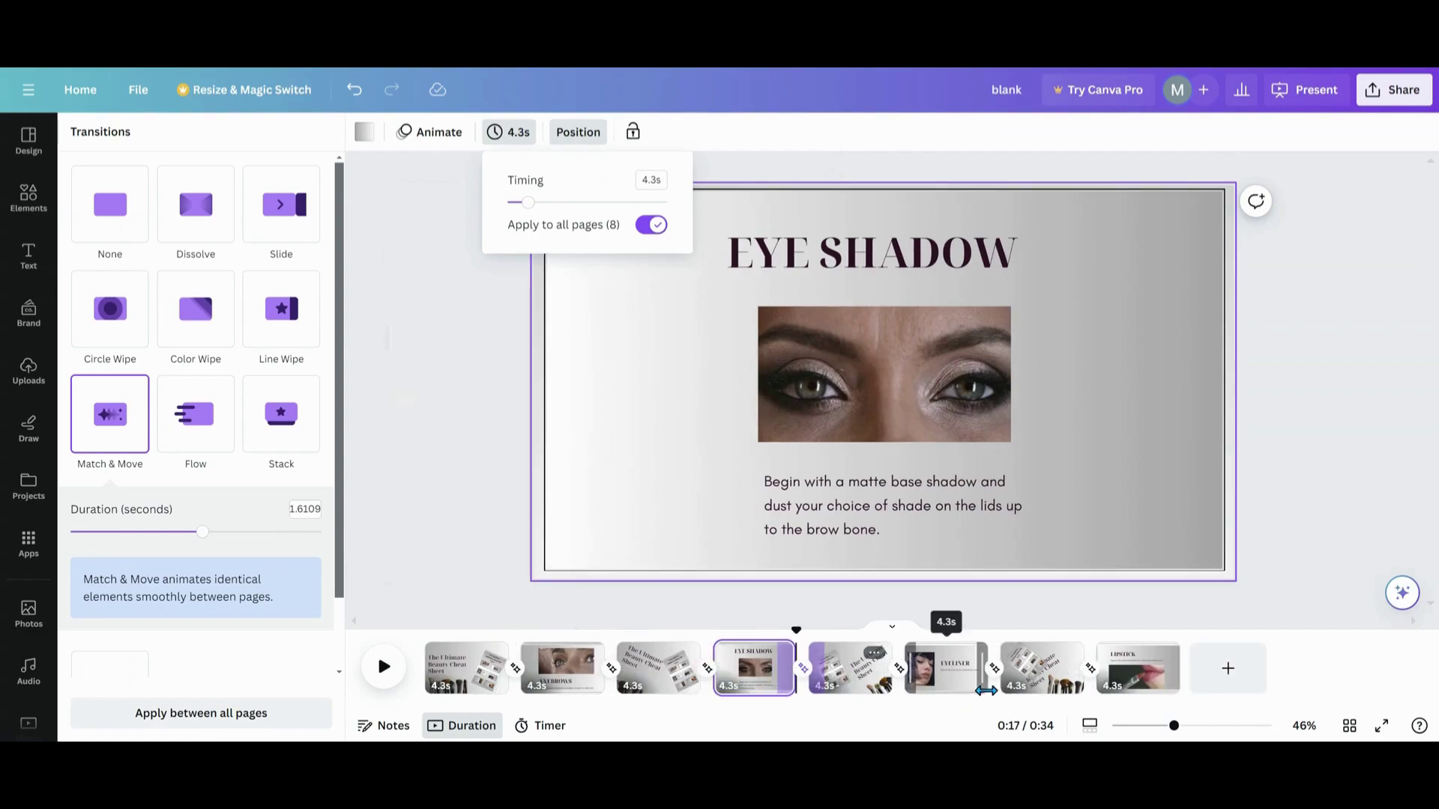
left_click_drag(986, 690, 1002, 690)
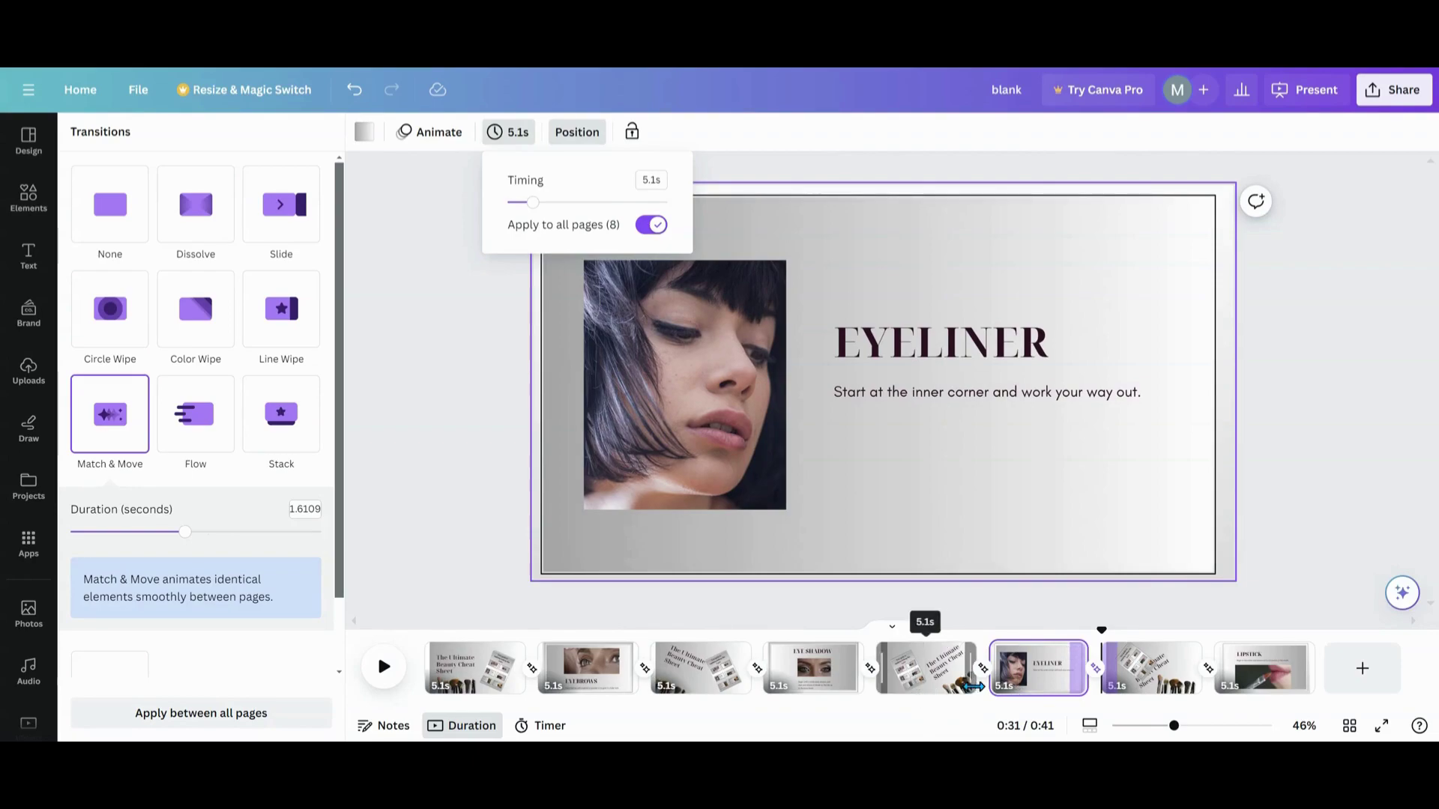
left_click_drag(959, 688, 936, 690)
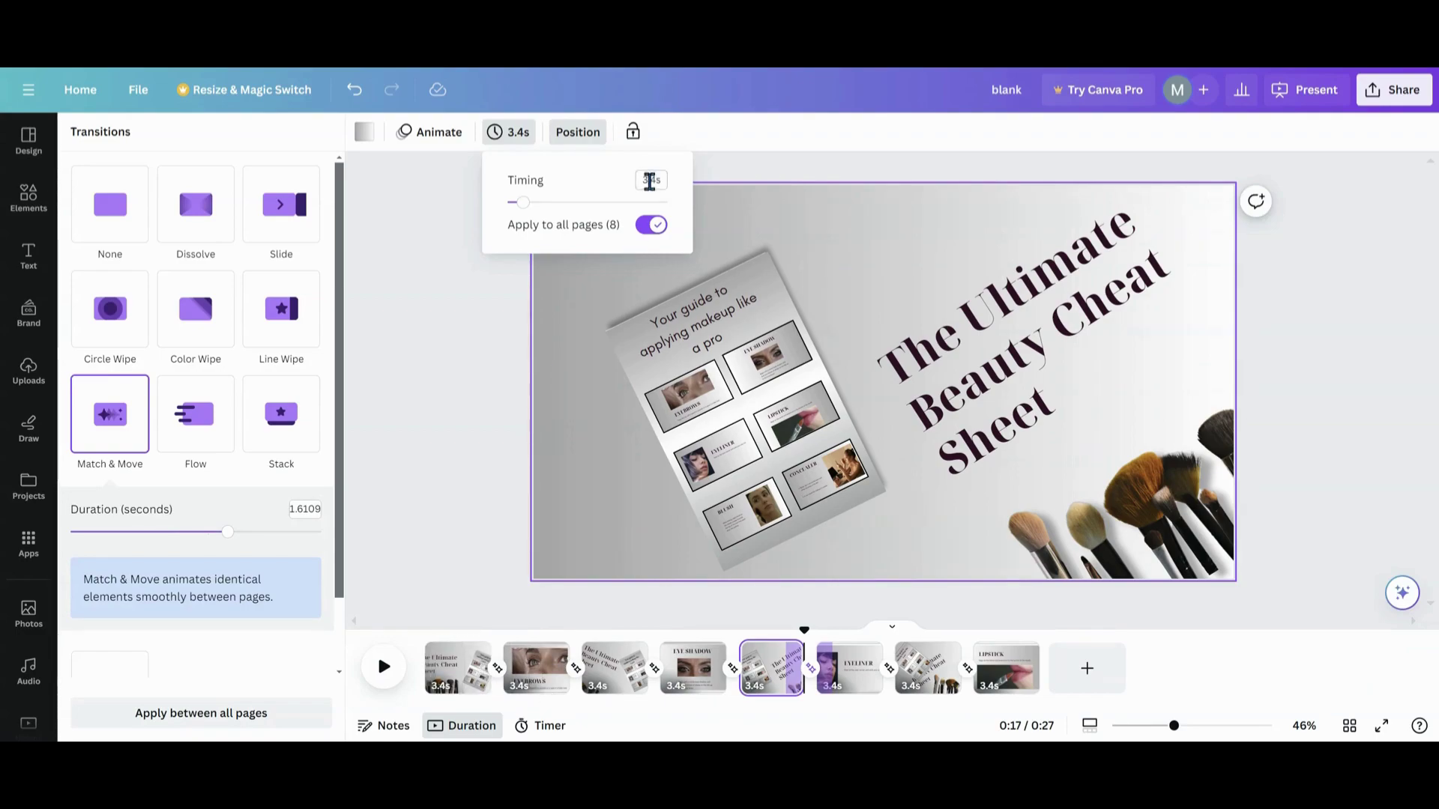
- Set the timing of all eight pages to 2.0 s
type("2")
key("Return")
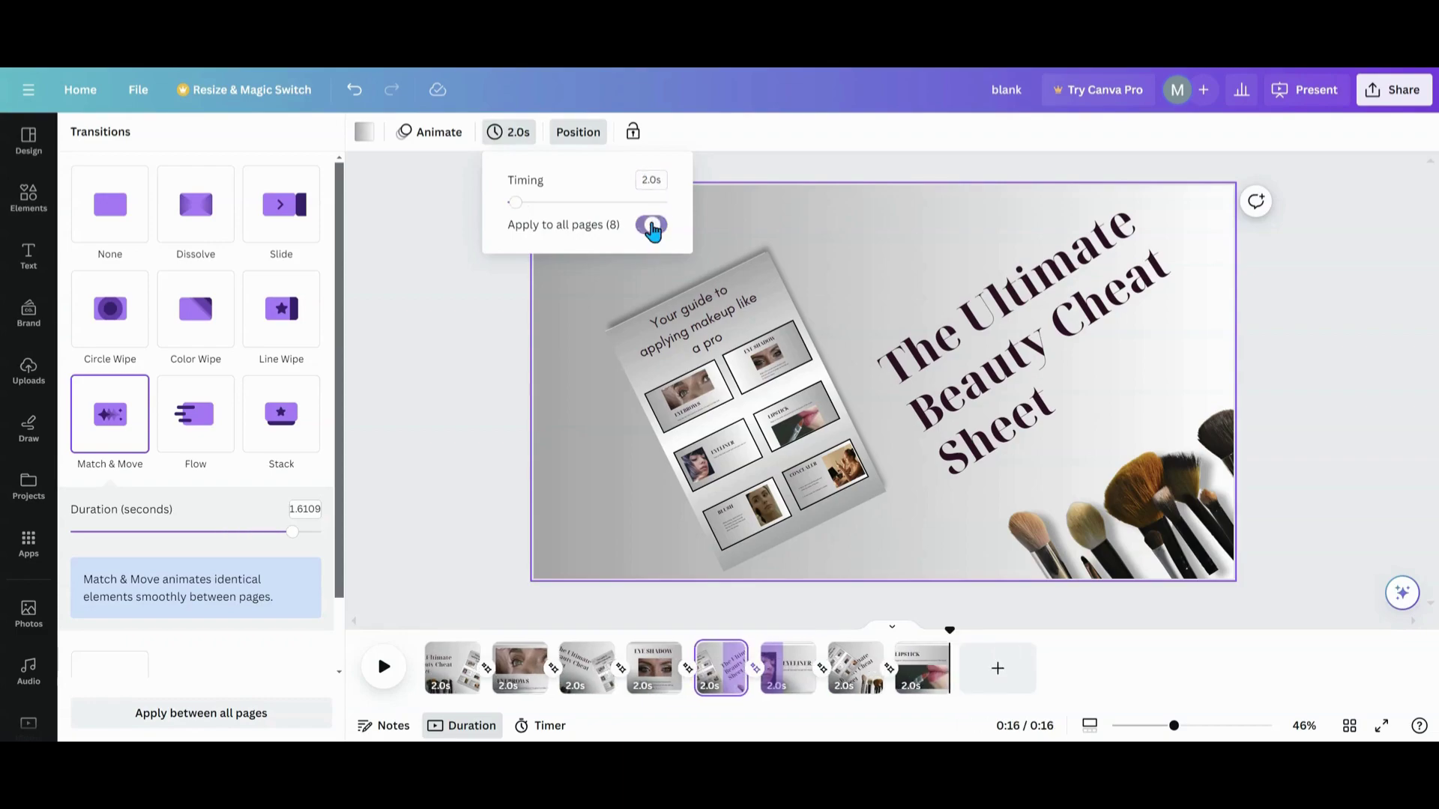
- Stretch the page lengths in the timeline, with the timing applied to all eight pages, until each lasts 4.6 s
left_click_drag(539, 688, 558, 688)
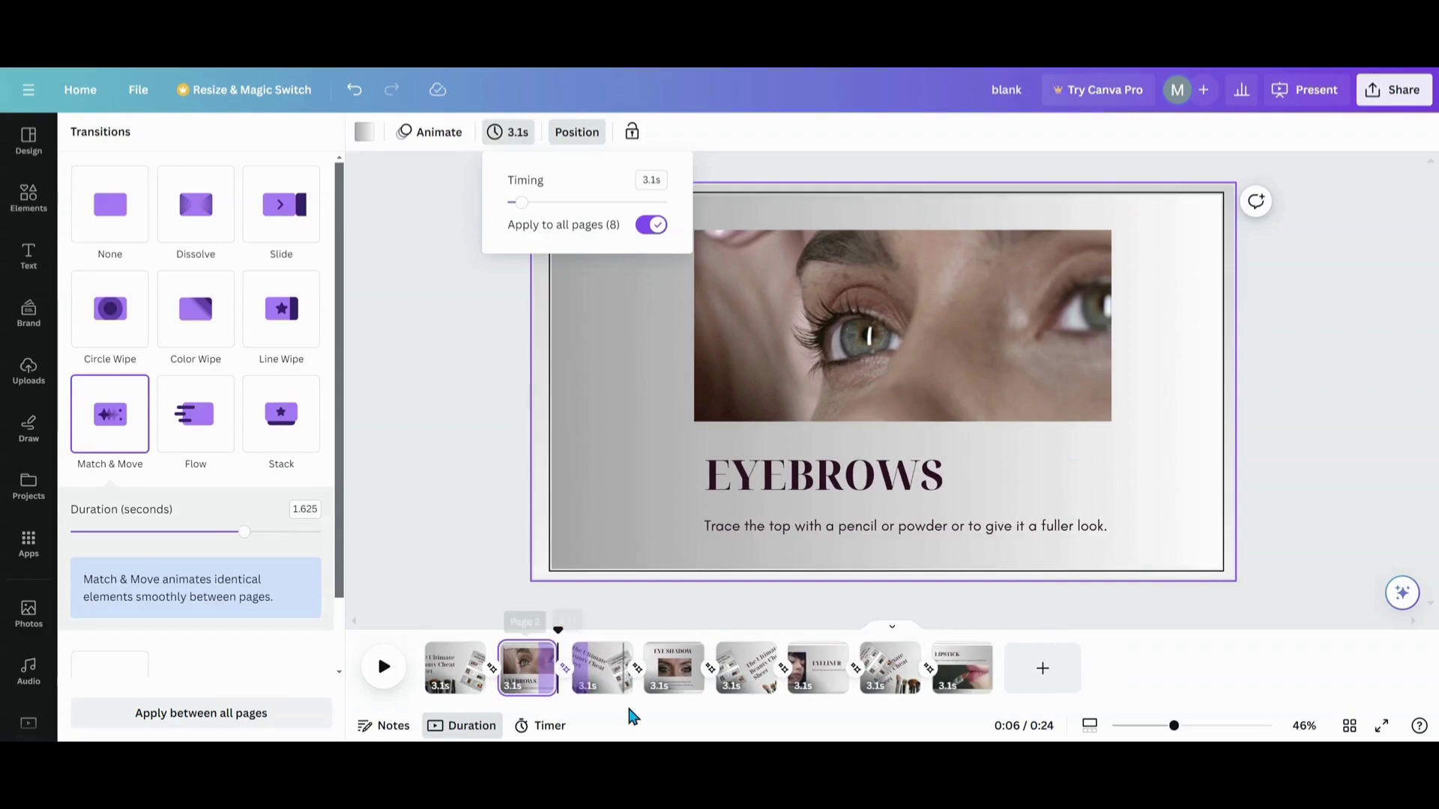
left_click_drag(705, 694, 712, 691)
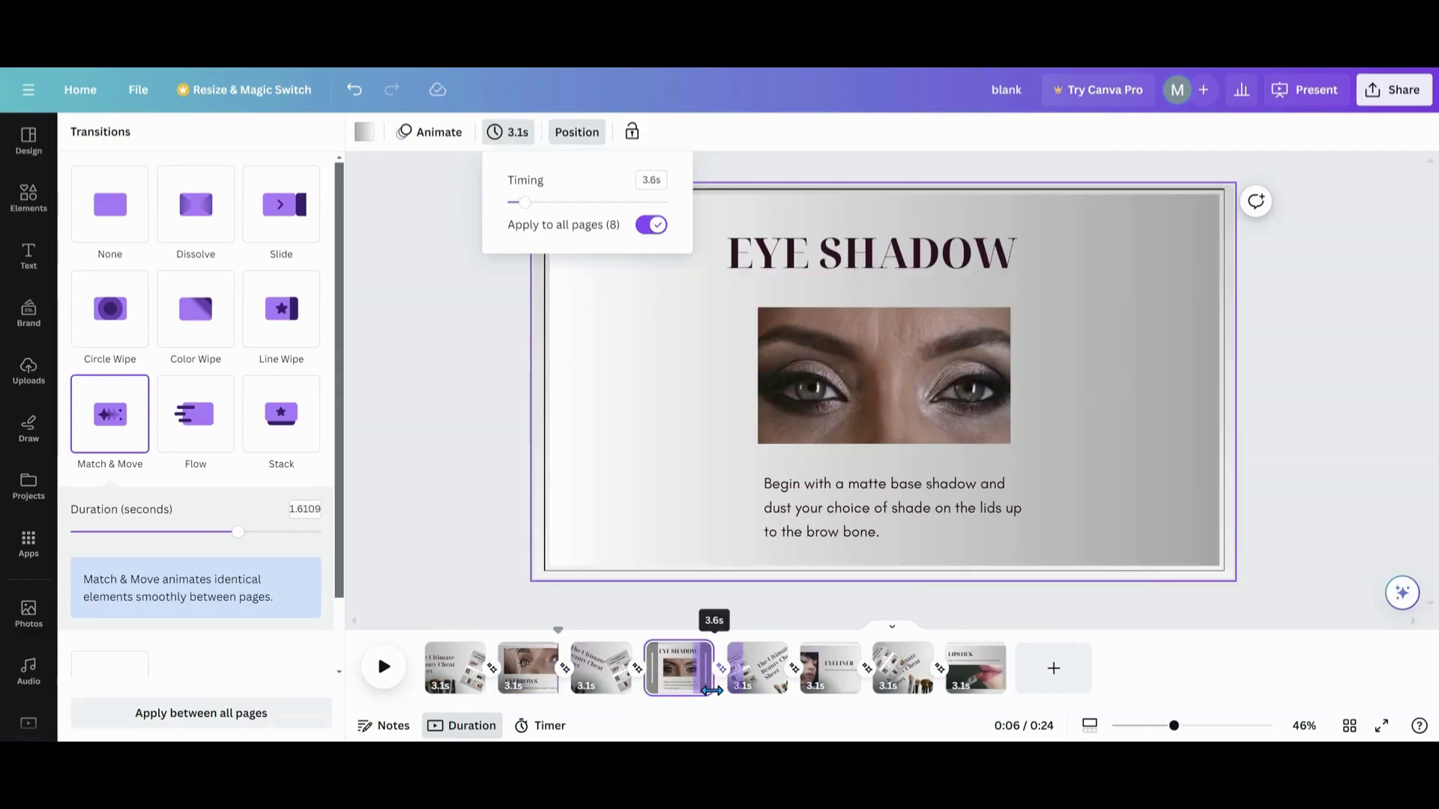
left_click_drag(919, 691, 934, 691)
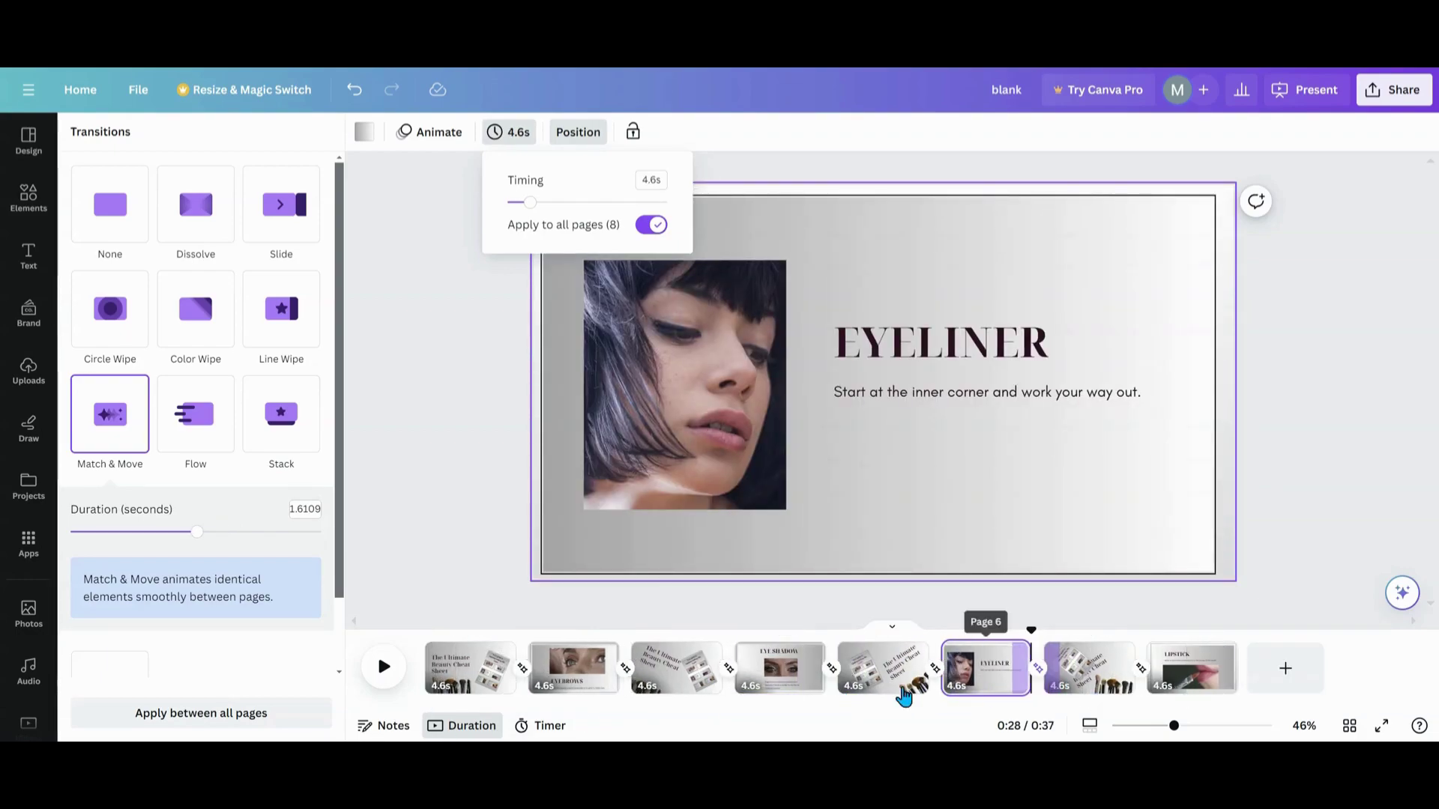
left_click(461, 693)
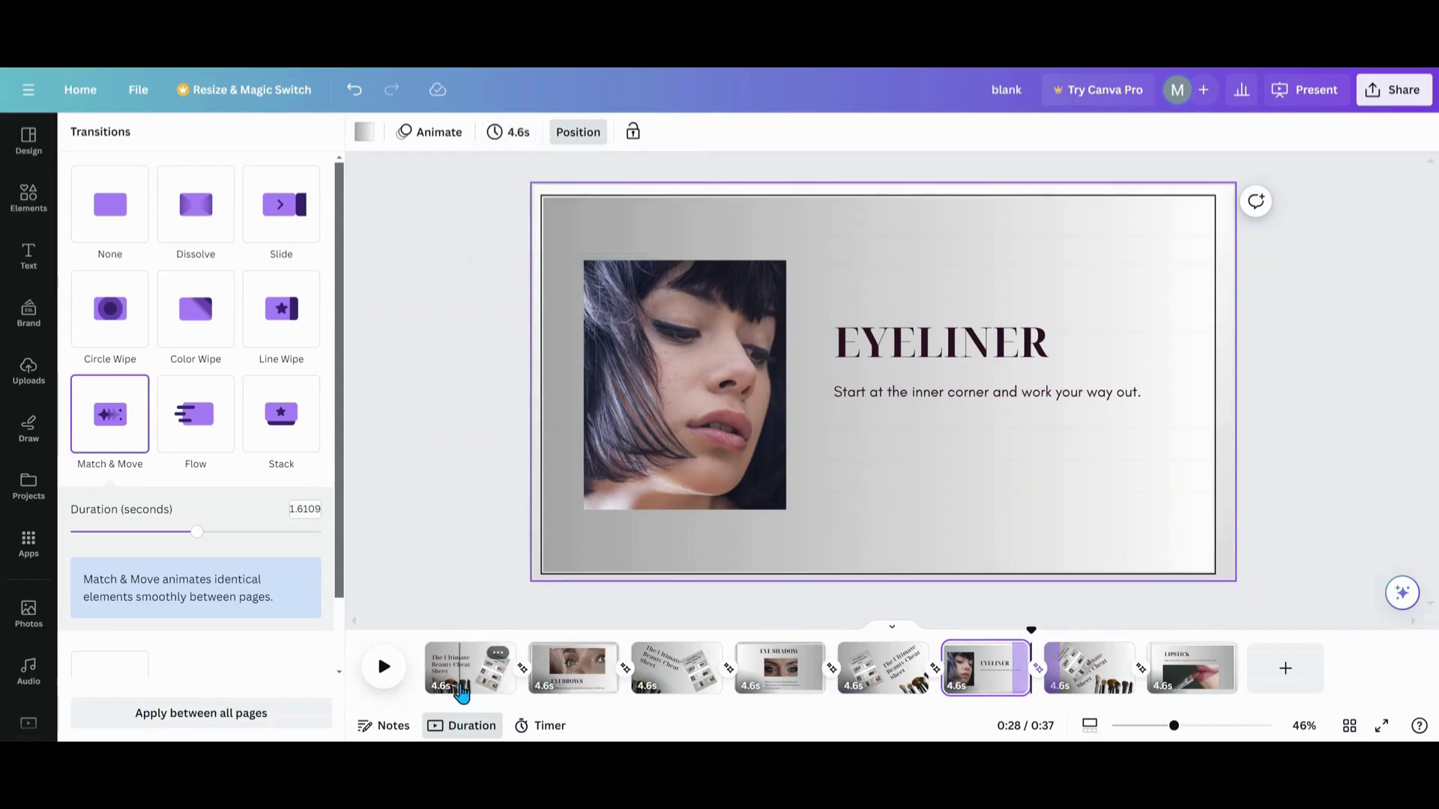
- Shorten the first four pages in the timeline to 3.2 s, 3.7 s, 3.9 s and 3.4 s respectively
left_click(460, 686)
mouse_move(503, 677)
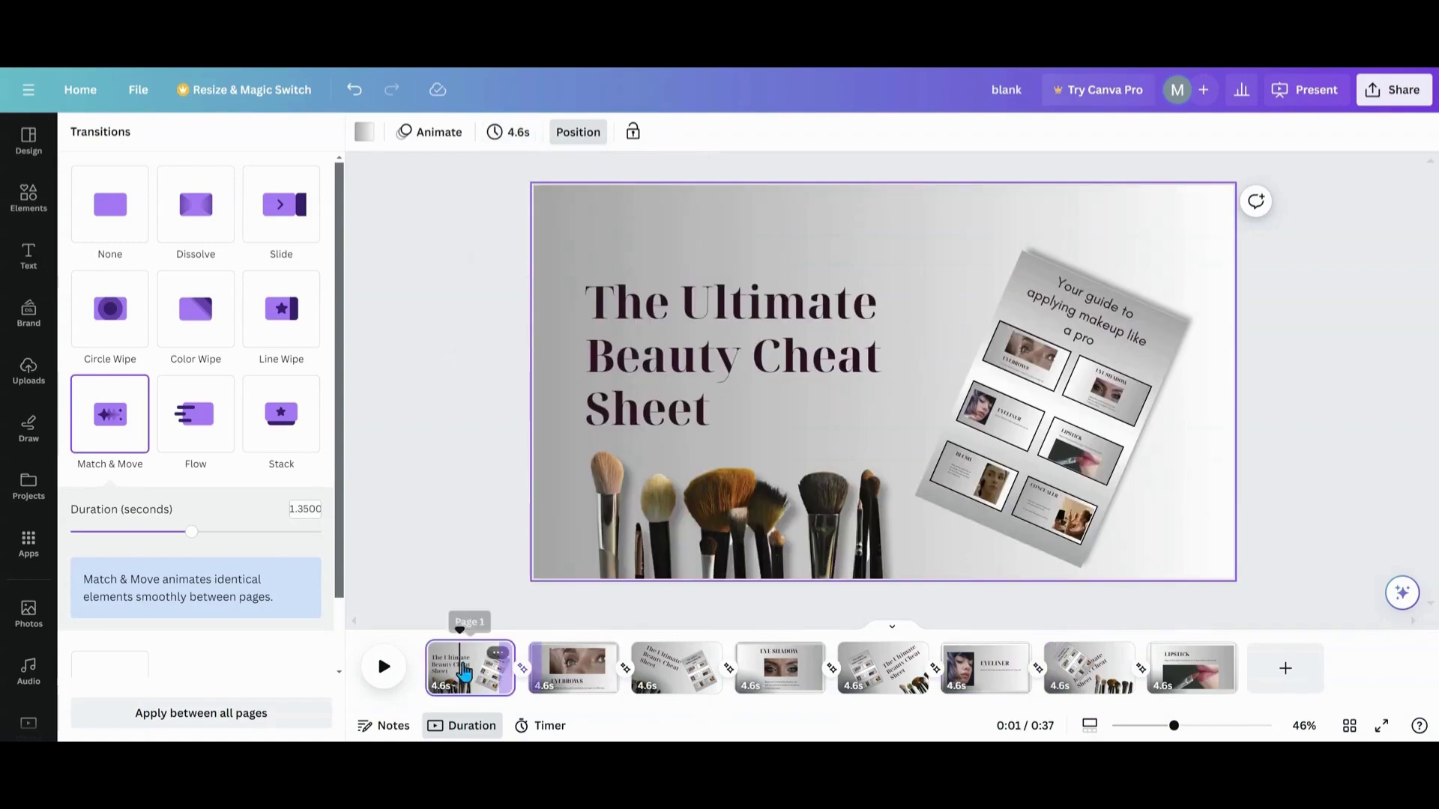
left_click_drag(499, 685, 487, 683)
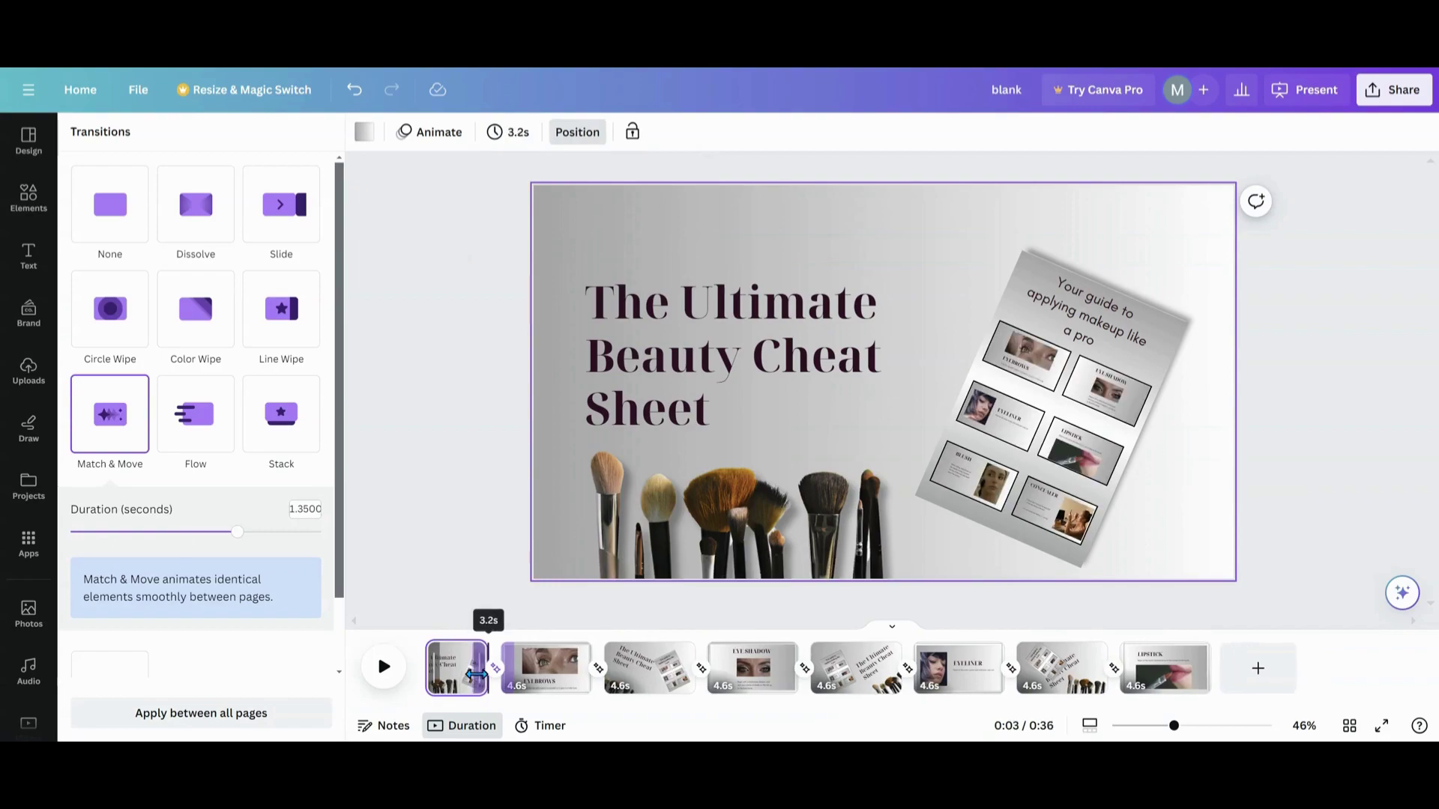
mouse_move(583, 683)
left_click_drag(571, 684, 560, 684)
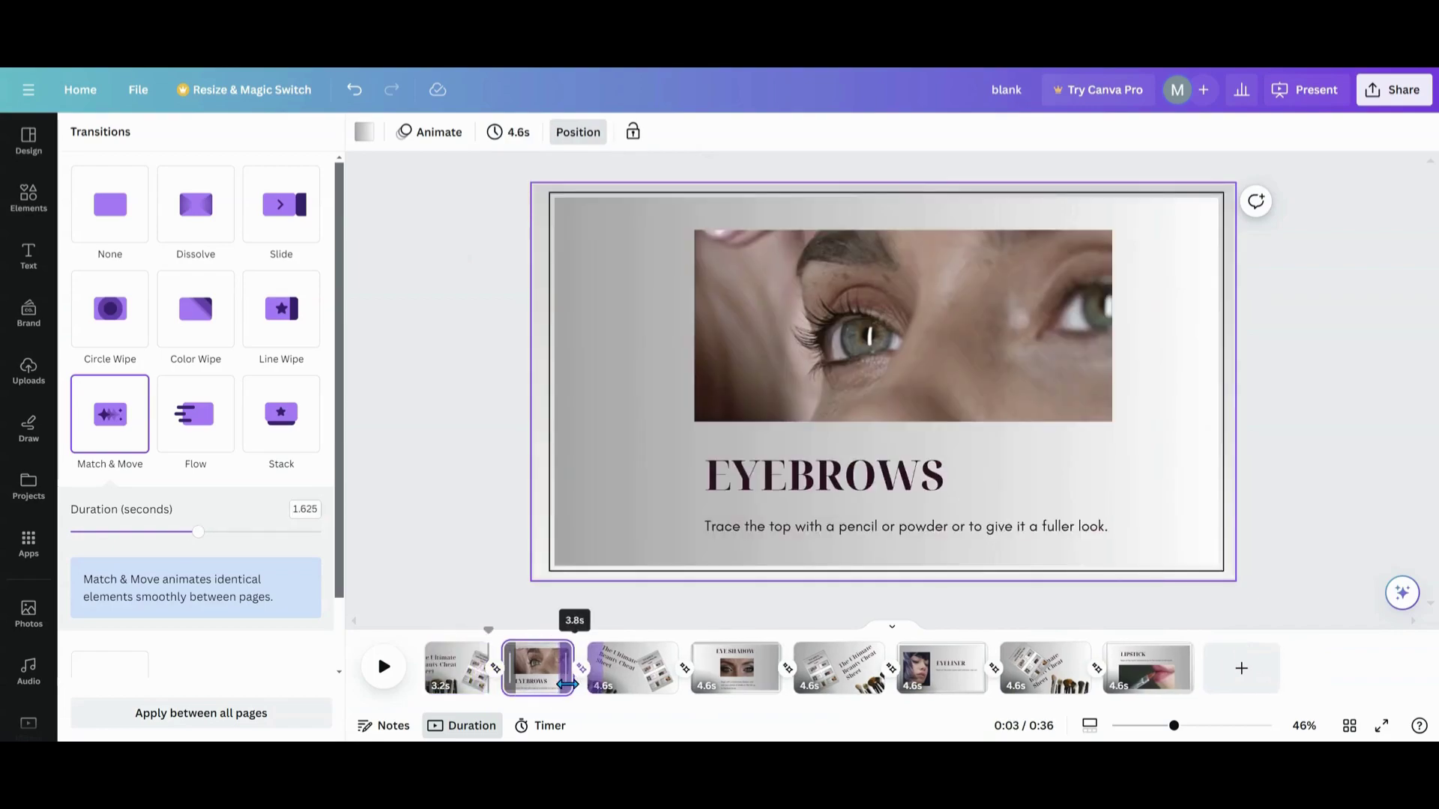
left_click_drag(676, 689, 659, 689)
left_click_drag(749, 704, 725, 690)
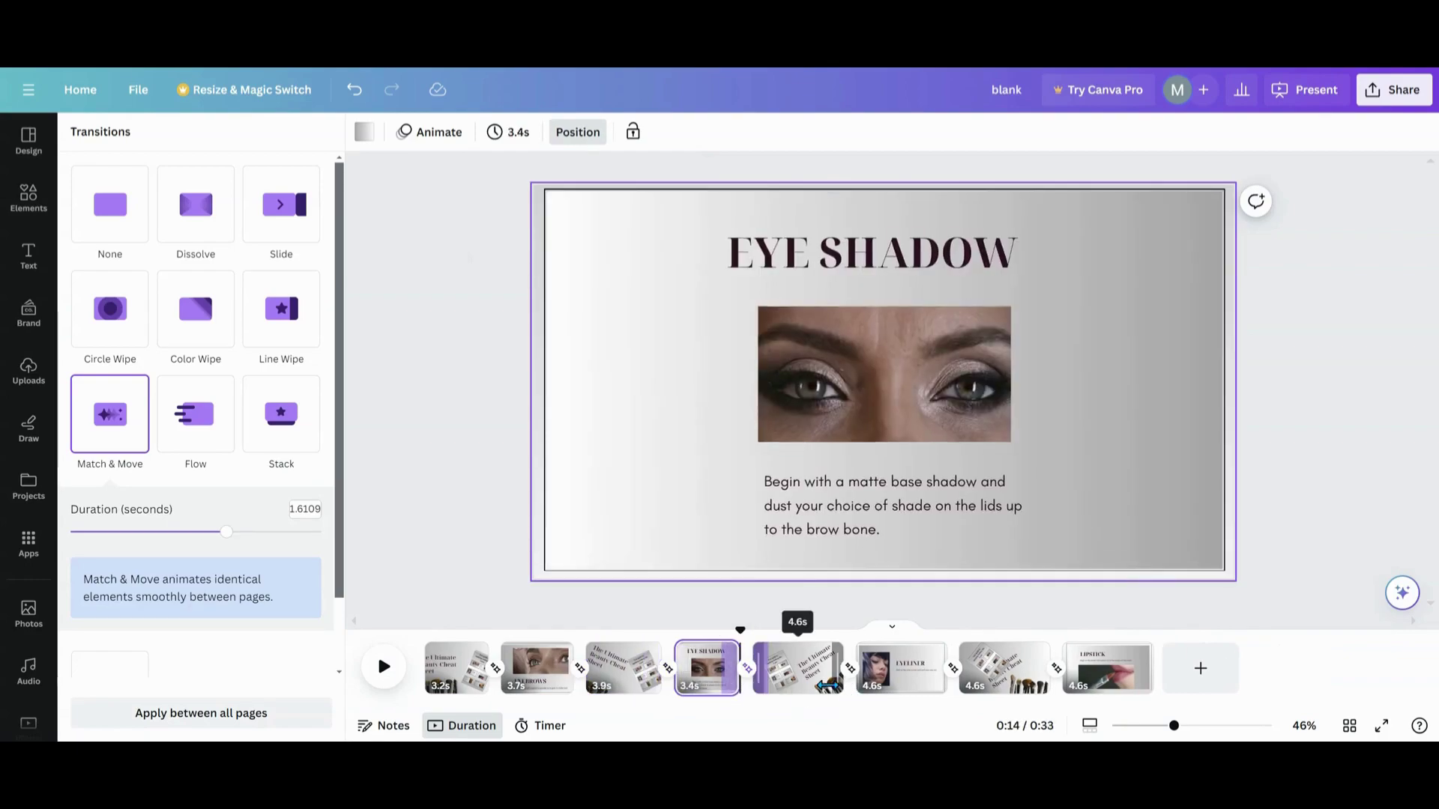
- Shorten pages 5 to 8 in the timeline to 3.6 s, 3.4 s, 3.1 s and 3.9 s respectively
left_click_drag(841, 686, 823, 685)
left_click_drag(920, 672, 905, 673)
left_click_drag(1008, 672, 974, 682)
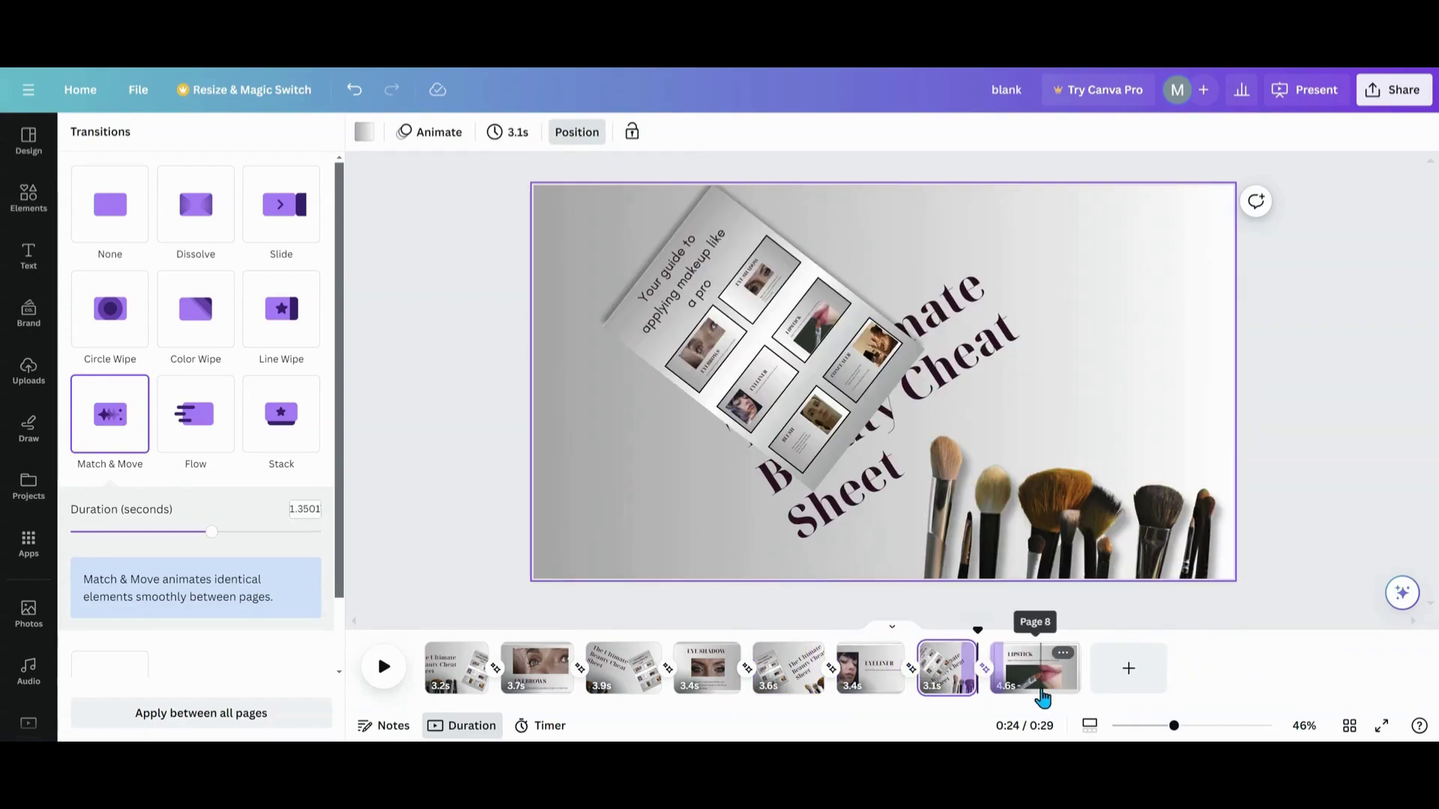
left_click_drag(1082, 671, 1064, 670)
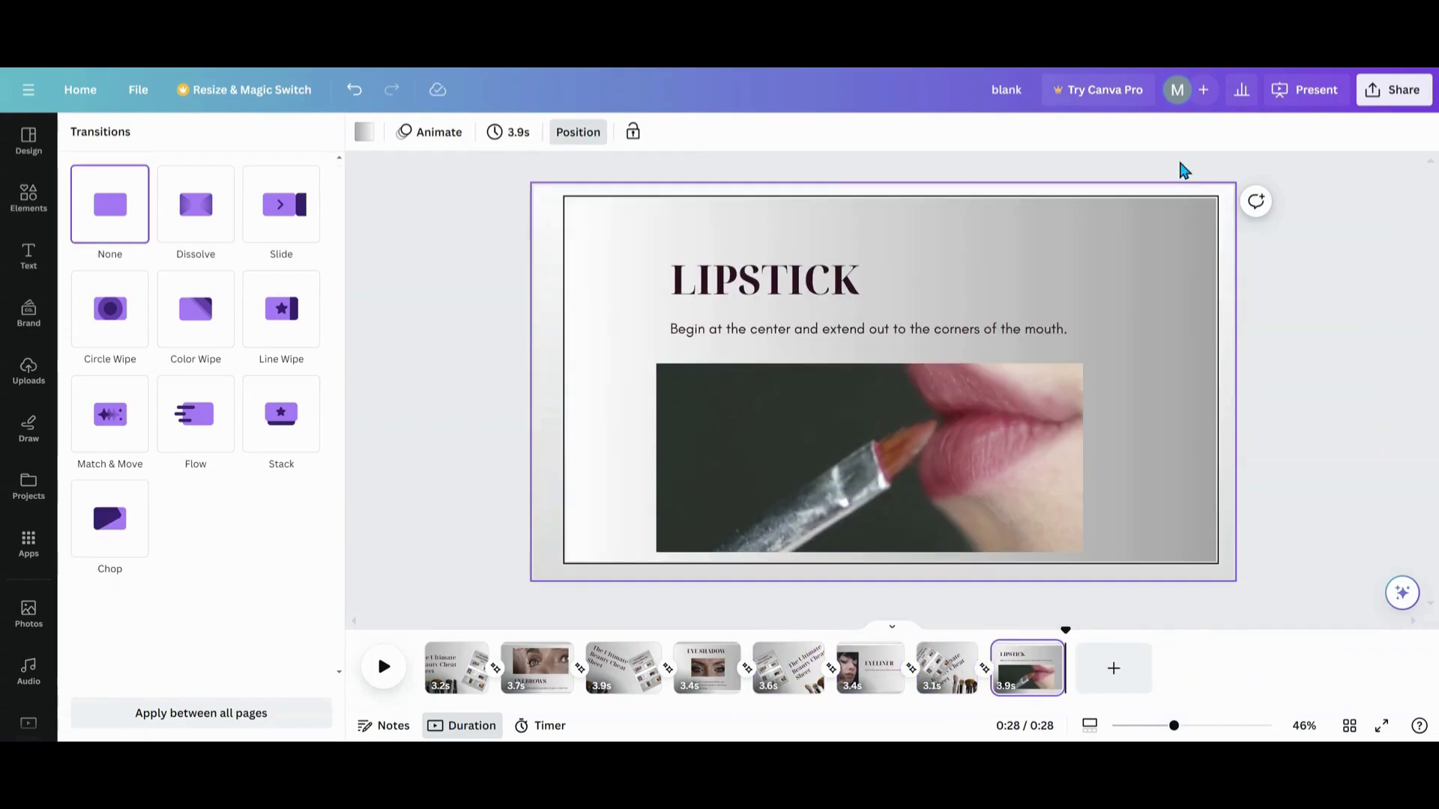
- Present the design full screen and advance page by page to check the Match & Move transitions between title pages and makeup cards
left_click(1304, 90)
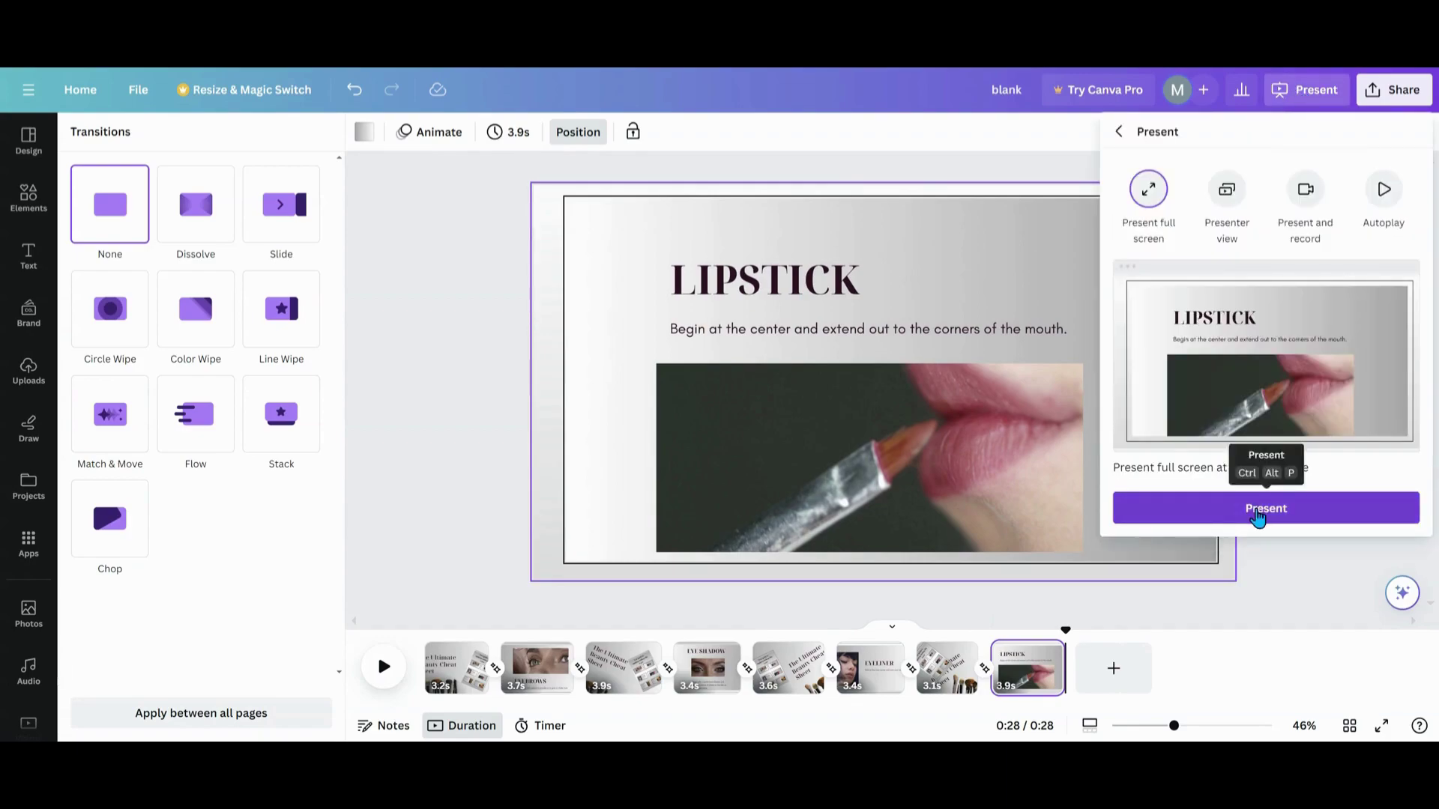
left_click(1257, 506)
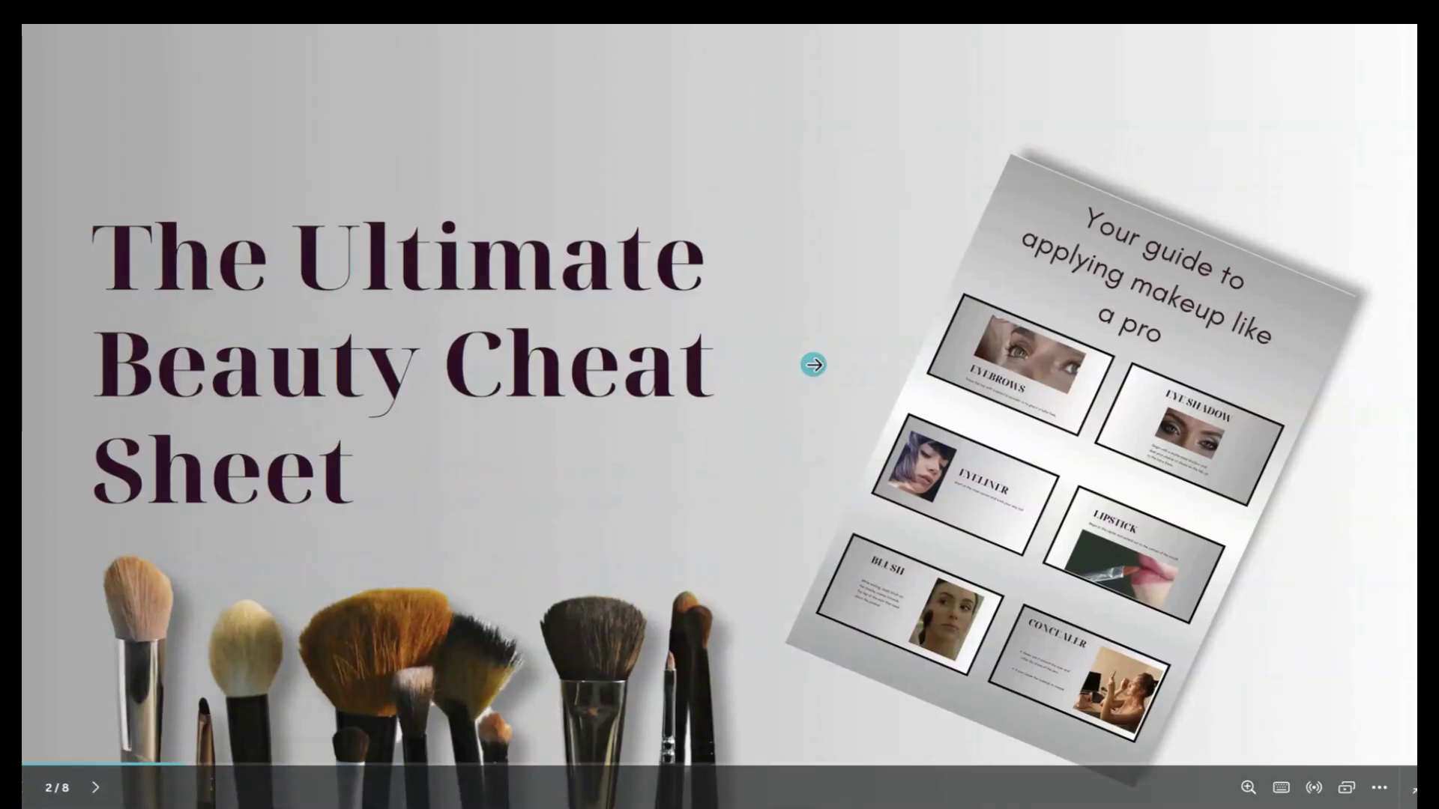
left_click(813, 364)
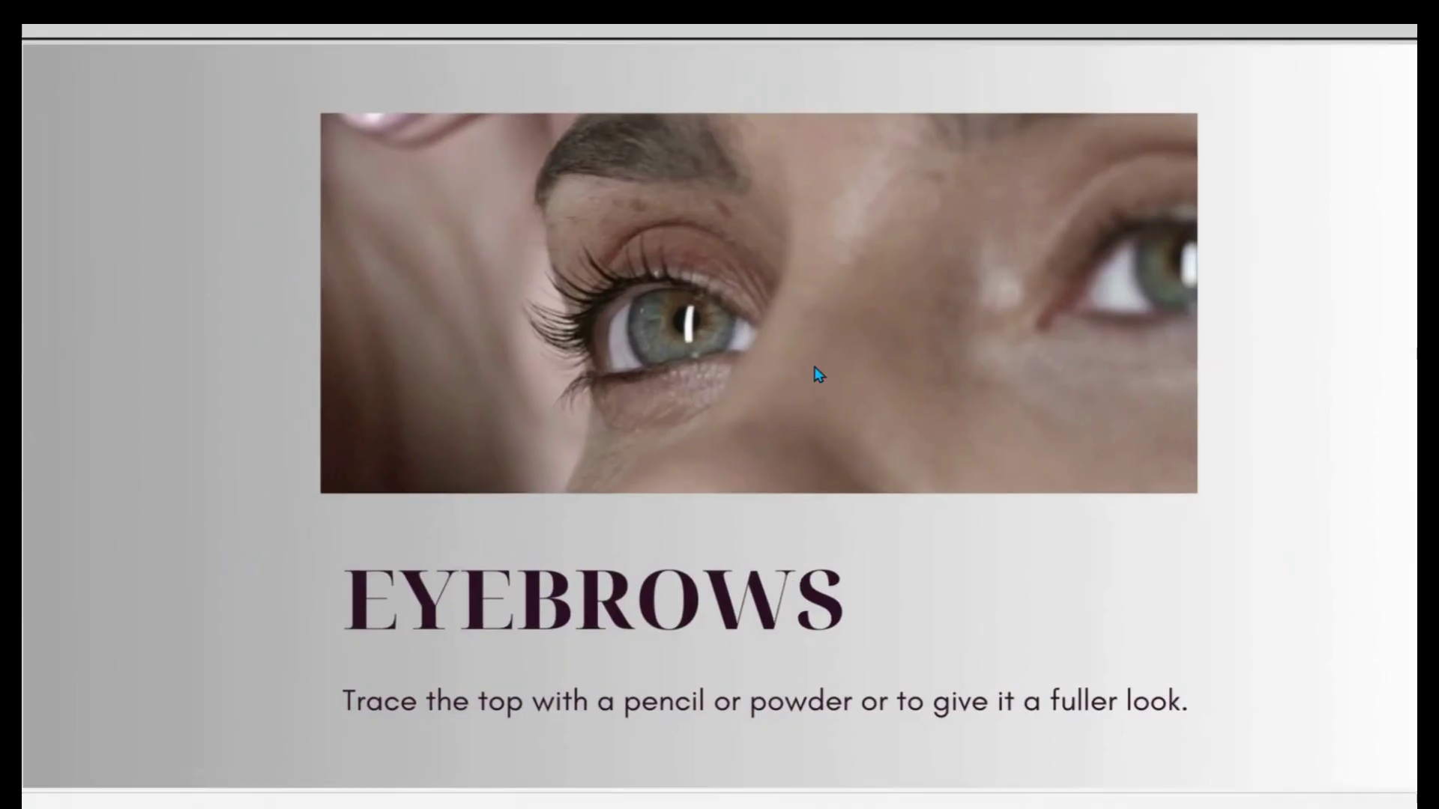
left_click(818, 375)
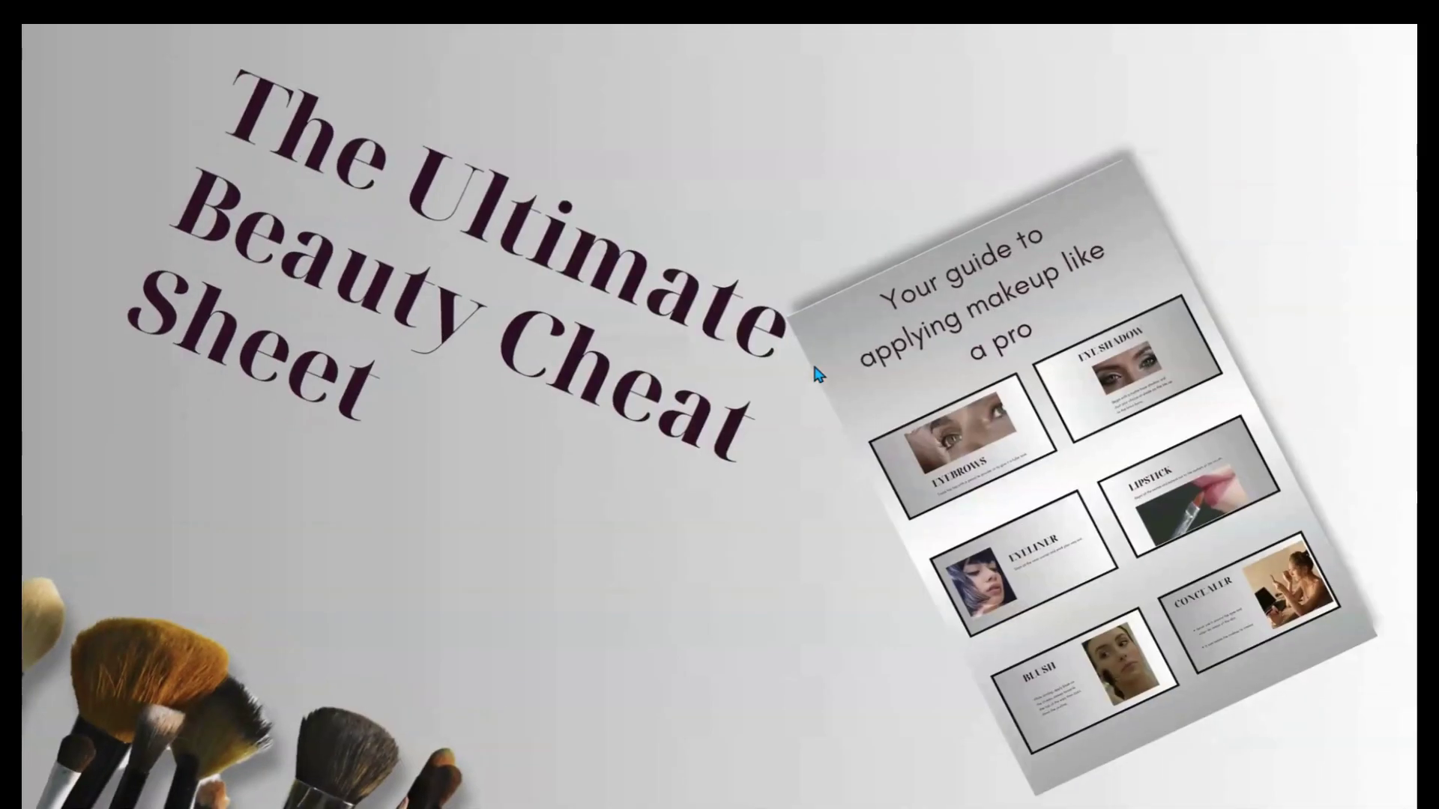
left_click(818, 375)
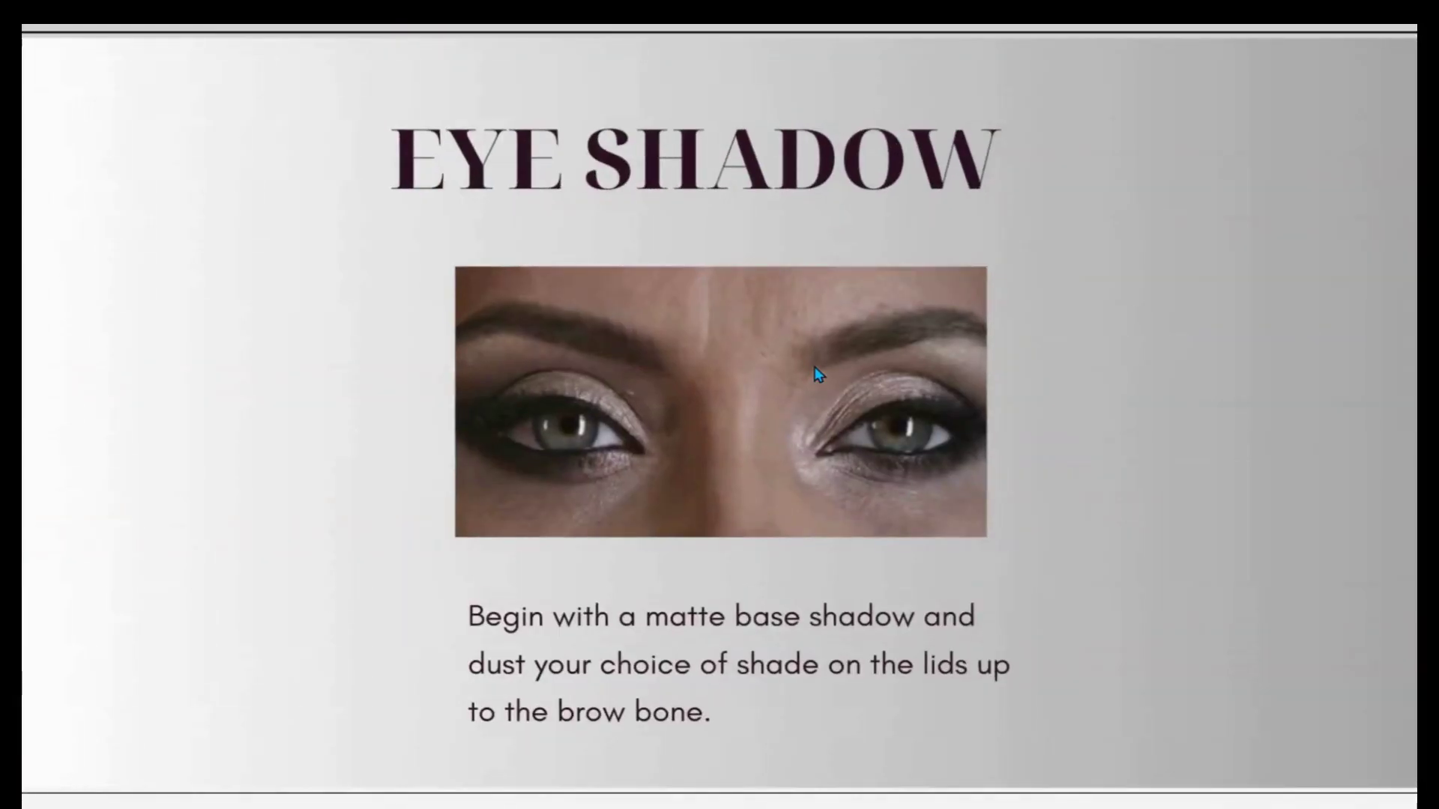
left_click(818, 375)
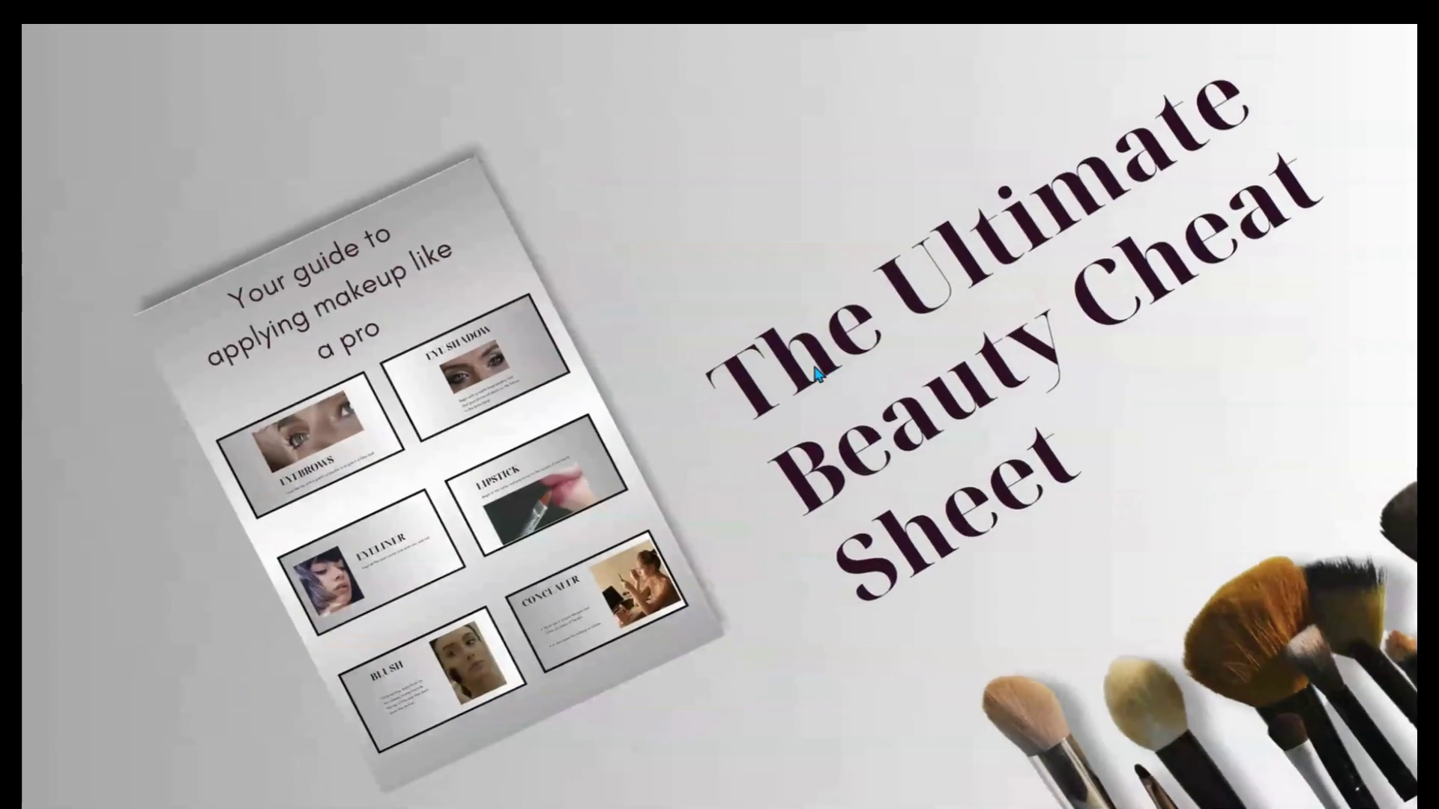
left_click(819, 375)
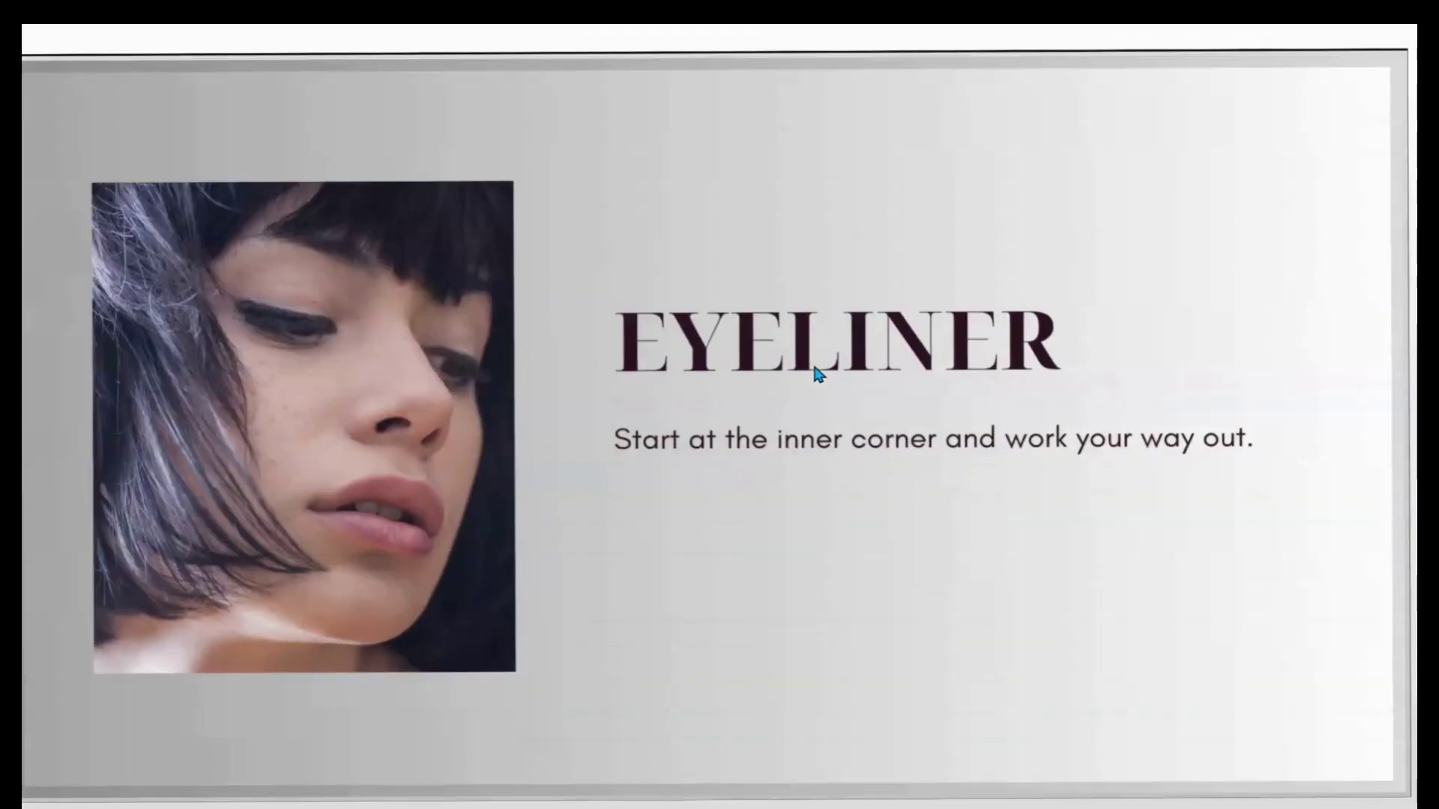
left_click(818, 375)
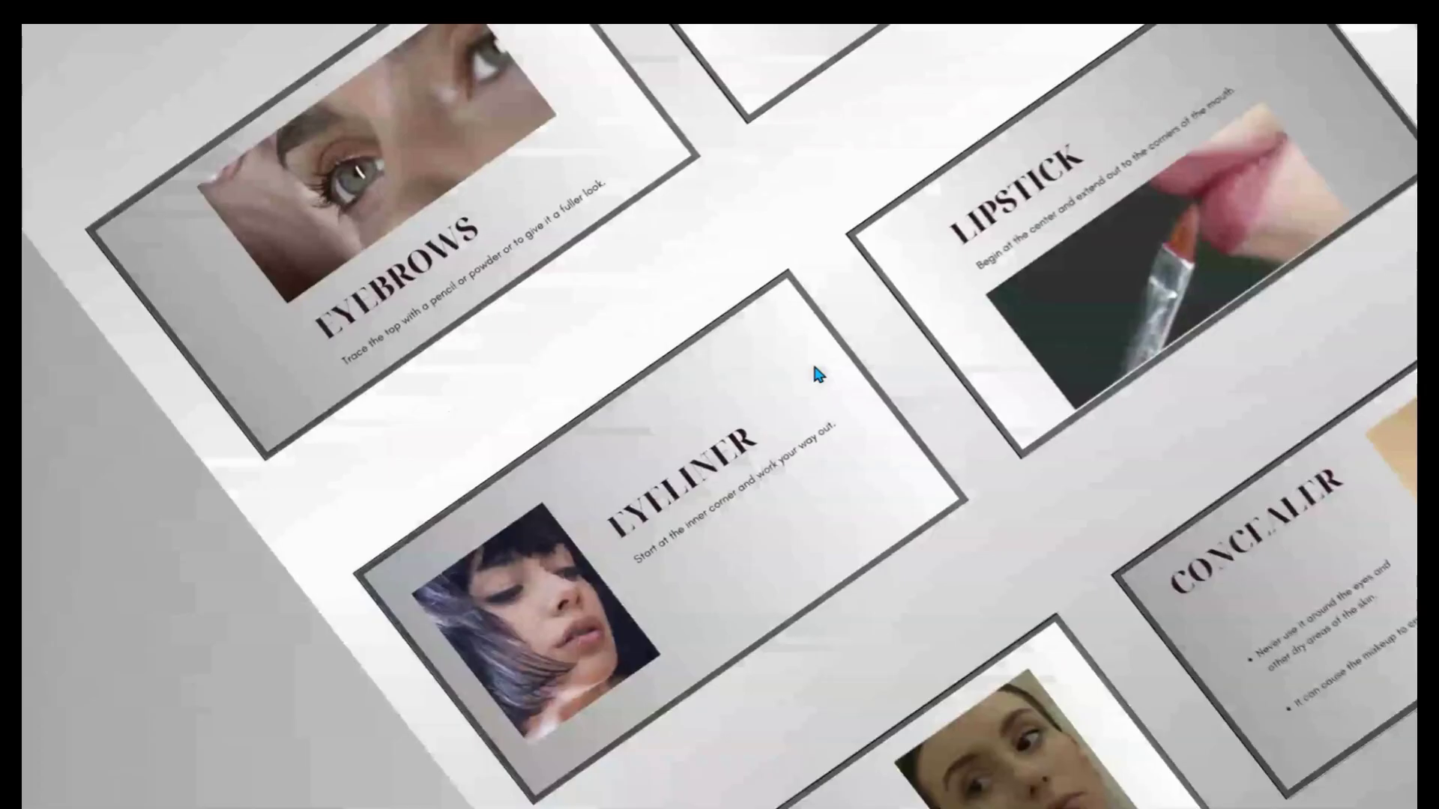